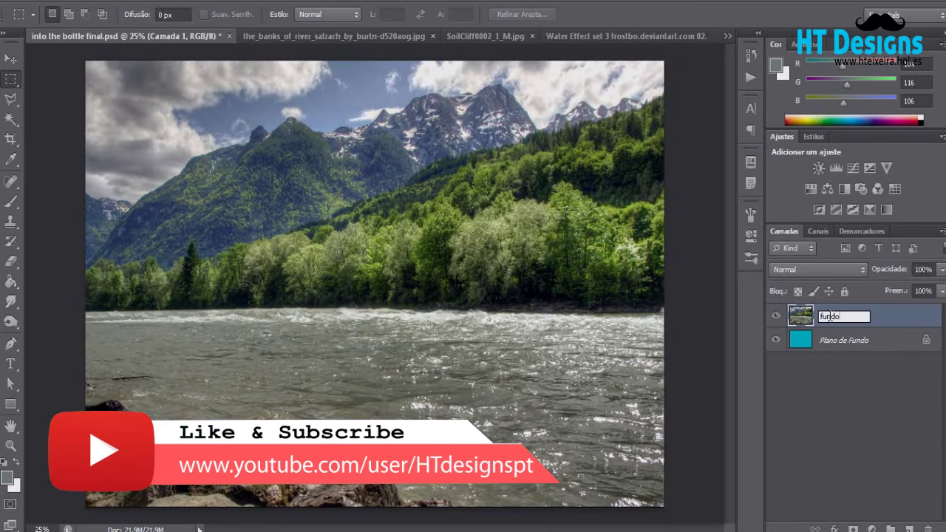
- Cut the sky, mountains and trees into a new layer and flip it horizontally
{"action": "left_click_drag", "start_coordinate": [397, 342], "coordinate": [710, 22]}
{"action": "key", "text": "ctrl+x"}
{"action": "key", "text": "ctrl+v"}
{"action": "key", "text": "v"}
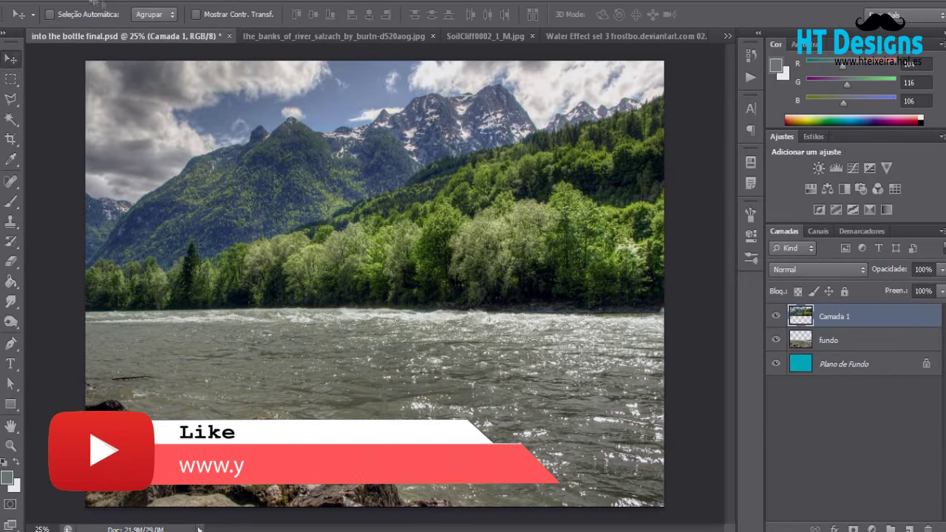
{"action": "left_click", "coordinate": [73, 0]}
{"action": "left_click", "coordinate": [326, 413]}
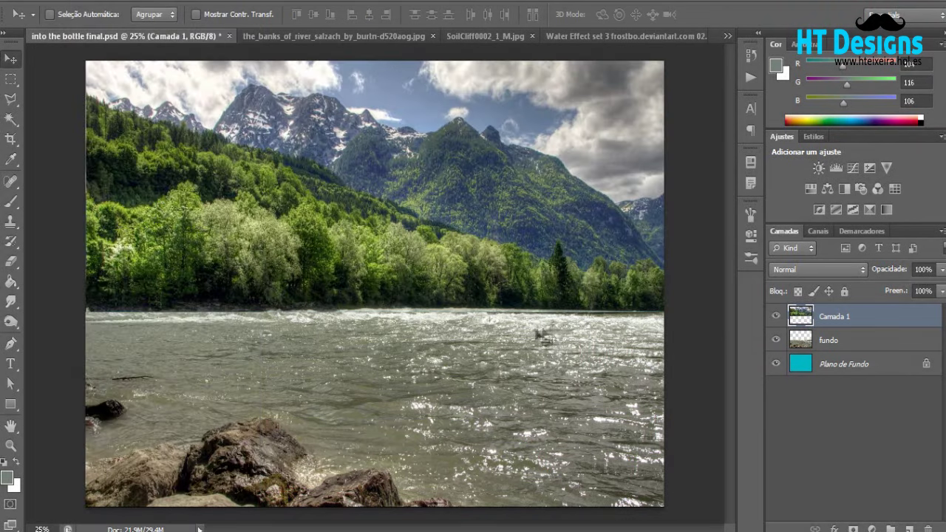
- Merge both river photo layers into one layer named fundo
{"action": "left_click", "coordinate": [828, 340], "text": "shift"}
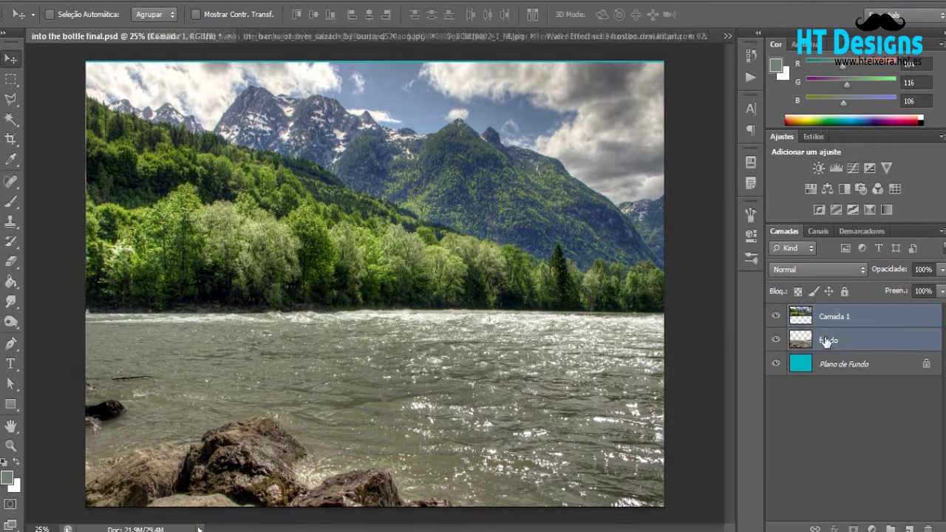
{"action": "key", "text": "ctrl+e"}
{"action": "double_click", "coordinate": [835, 316]}
{"action": "type", "text": "fundo"}
{"action": "left_click", "coordinate": [850, 399]}
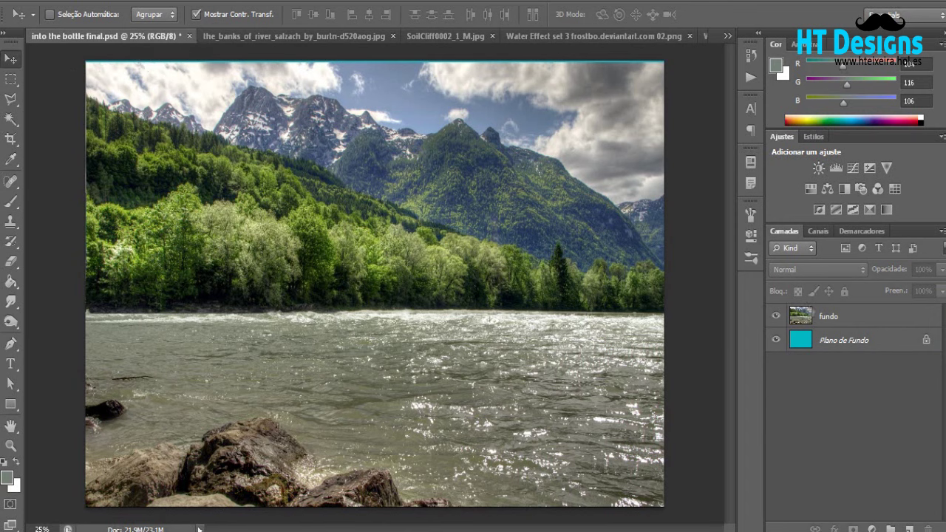
{"action": "left_click", "coordinate": [828, 316]}
- Enlarge the river photo slightly past the canvas edges and crop the canvas
{"action": "key", "text": "ctrl+t"}
{"action": "left_click_drag", "start_coordinate": [664, 61], "coordinate": [672, 53]}
{"action": "left_click_drag", "start_coordinate": [85, 279], "coordinate": [77, 281]}
{"action": "left_click_drag", "start_coordinate": [379, 506], "coordinate": [375, 514]}
{"action": "left_click", "coordinate": [704, 15]}
{"action": "left_click", "coordinate": [10, 139]}
{"action": "left_click", "coordinate": [703, 14]}
- Close the original river photo without saving
{"action": "key", "text": "v"}
{"action": "left_click", "coordinate": [391, 38]}
{"action": "key", "text": "ctrl+w"}
{"action": "left_click", "coordinate": [477, 198]}
- Add a clipped Vibrance adjustment with vibrance -41 and saturation -22
{"action": "left_click", "coordinate": [873, 529]}
{"action": "left_click", "coordinate": [868, 380]}
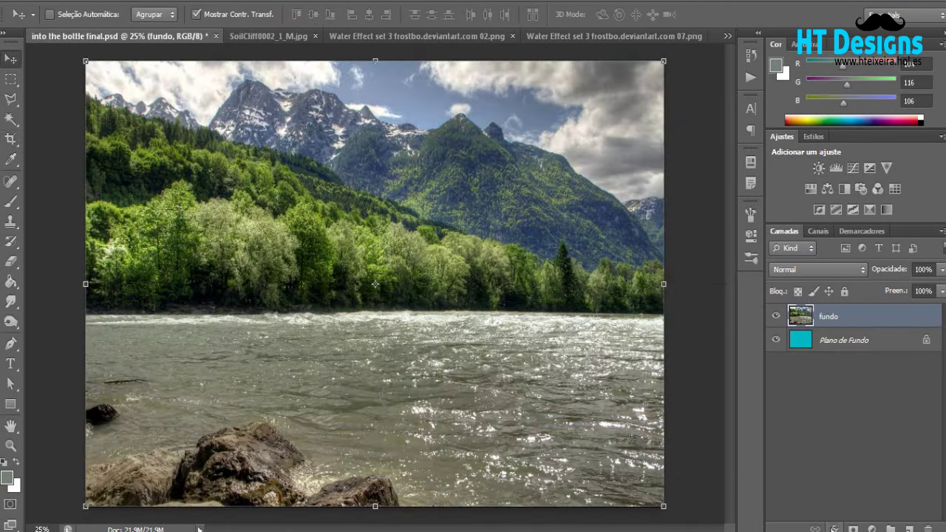
{"action": "left_click", "coordinate": [872, 529]}
{"action": "left_click", "coordinate": [880, 403]}
{"action": "left_click", "coordinate": [630, 464]}
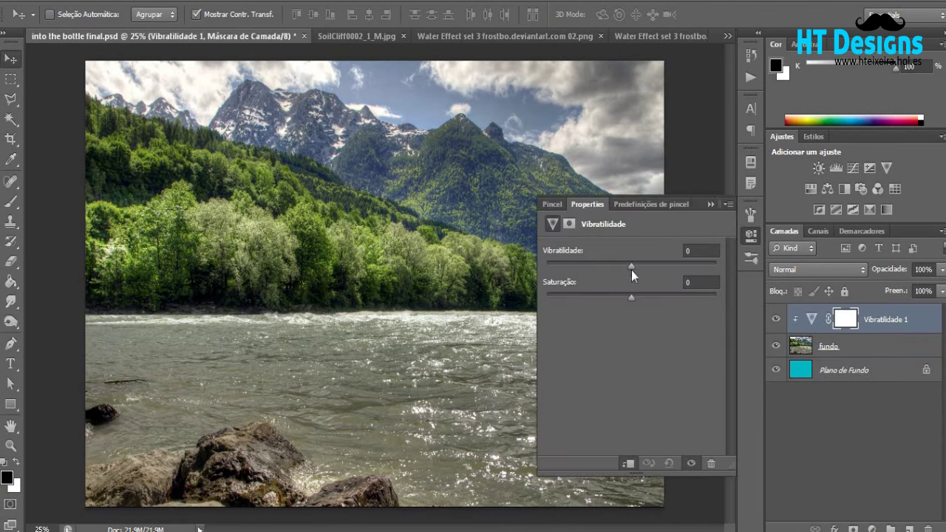
{"action": "left_click_drag", "start_coordinate": [609, 269], "coordinate": [596, 270]}
{"action": "mouse_move", "coordinate": [632, 298]}
{"action": "left_mouse_down"}
{"action": "mouse_move", "coordinate": [613, 299]}
{"action": "mouse_move", "coordinate": [625, 299]}
{"action": "left_mouse_up"}
- Add a Brightness/Contrast layer and group the photo and adjustments as fundo
{"action": "left_click", "coordinate": [872, 529]}
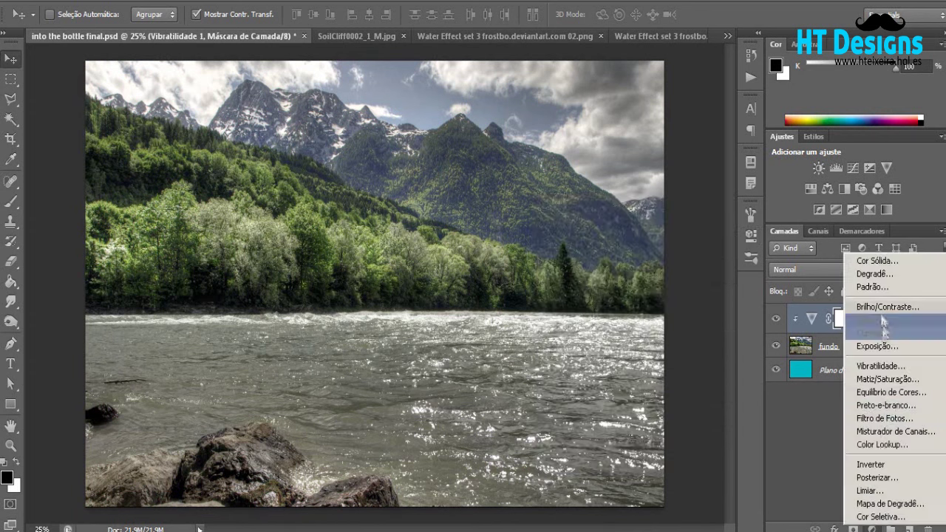
{"action": "left_click", "coordinate": [869, 305]}
{"action": "left_click", "coordinate": [711, 204]}
{"action": "left_click", "coordinate": [872, 373], "text": "shift"}
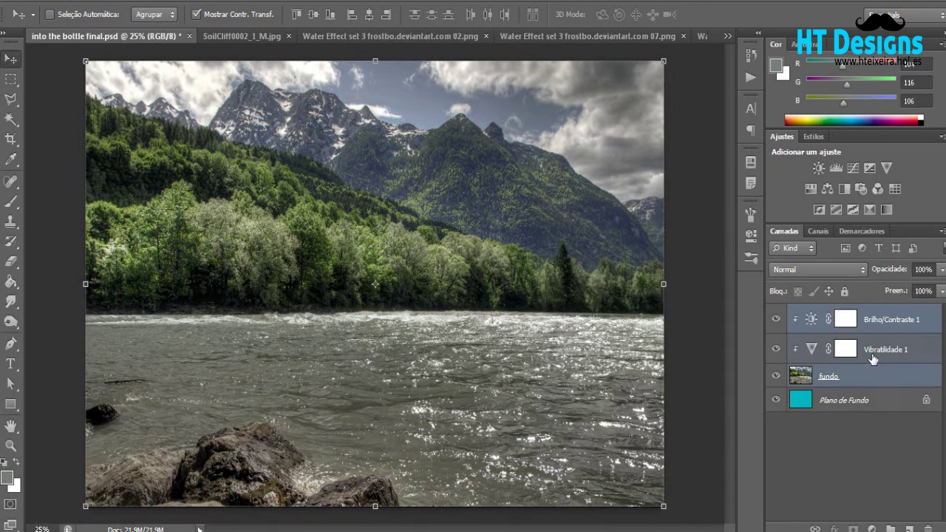
{"action": "key", "text": "ctrl+g"}
{"action": "key", "text": "Return"}
{"action": "left_click", "coordinate": [728, 35]}
{"action": "left_click", "coordinate": [761, 208]}
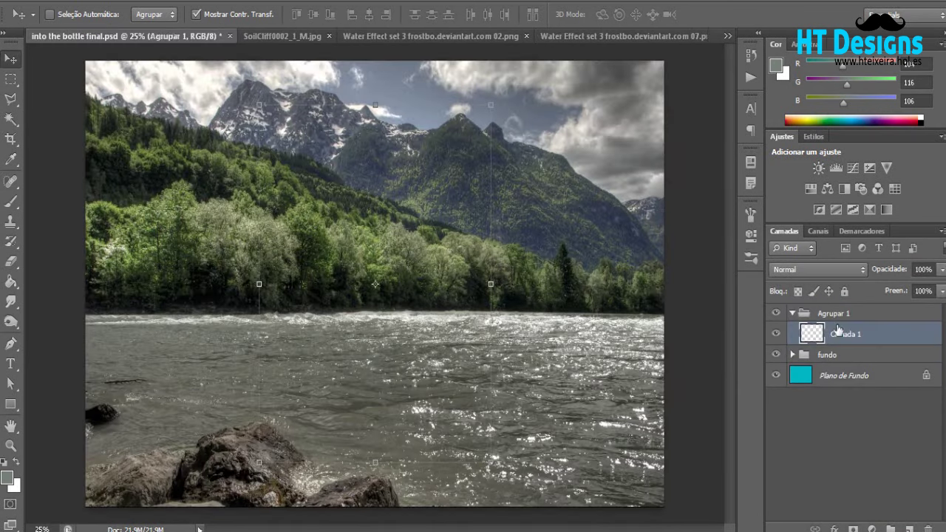
- Bring the bottle into the composition in a garrafa group, placed over the river
{"action": "left_click_drag", "start_coordinate": [375, 296], "coordinate": [838, 323]}
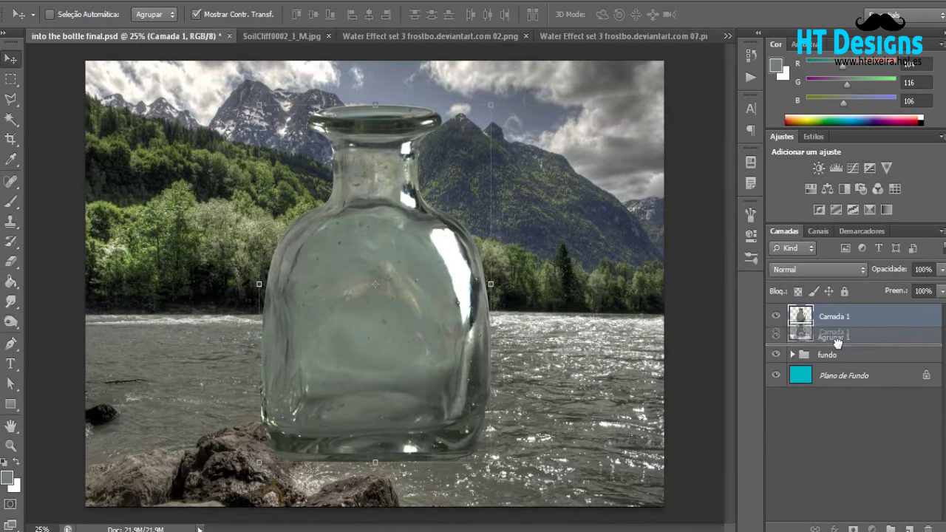
{"action": "double_click", "coordinate": [825, 314]}
{"action": "left_click", "coordinate": [831, 334]}
{"action": "left_click_drag", "start_coordinate": [380, 320], "coordinate": [447, 299]}
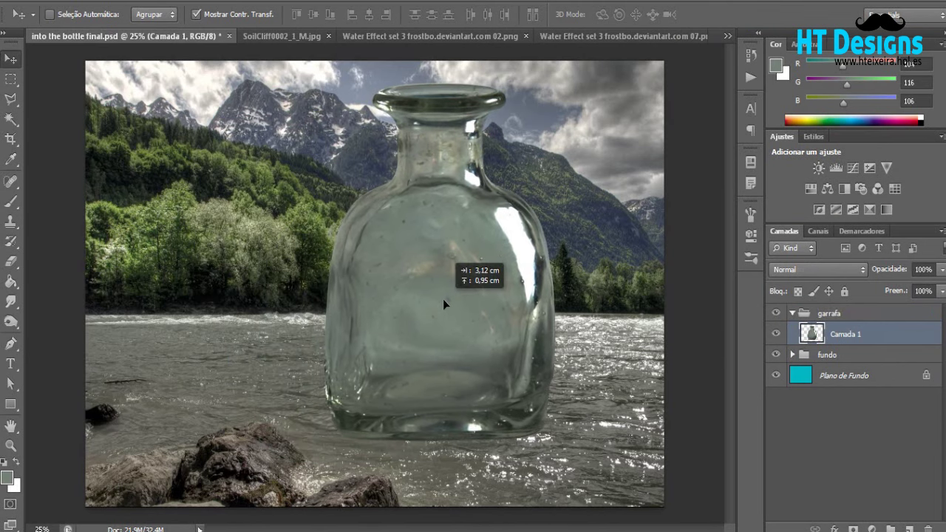
- Duplicate the bottle, mask the original, and set a 193 px soft black brush
{"action": "key", "text": "ctrl+j"}
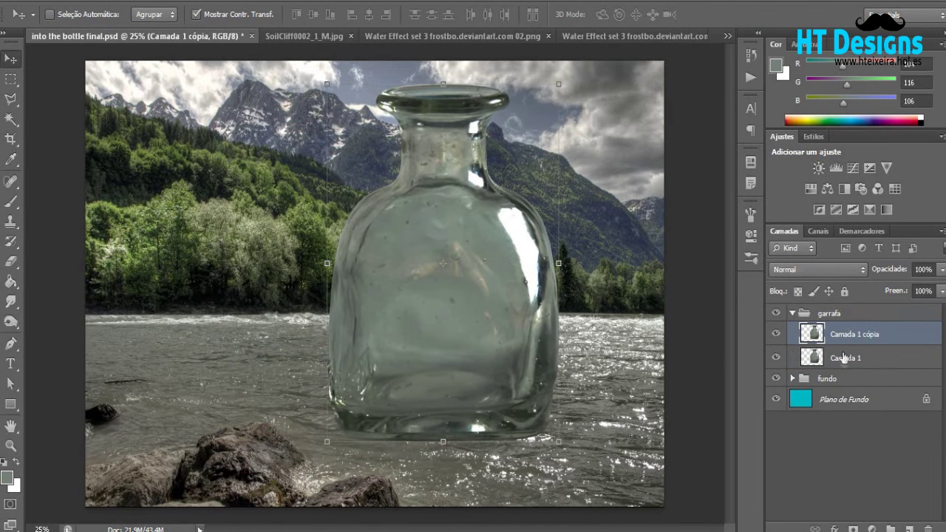
{"action": "left_click", "coordinate": [828, 358]}
{"action": "key", "text": "b"}
{"action": "key", "text": "x"}
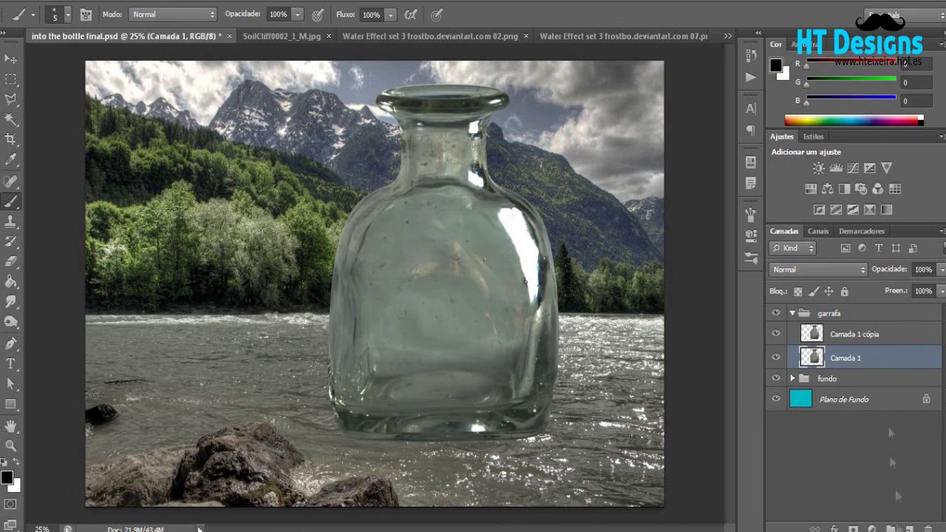
{"action": "left_click", "coordinate": [854, 529]}
{"action": "left_click", "coordinate": [68, 14]}
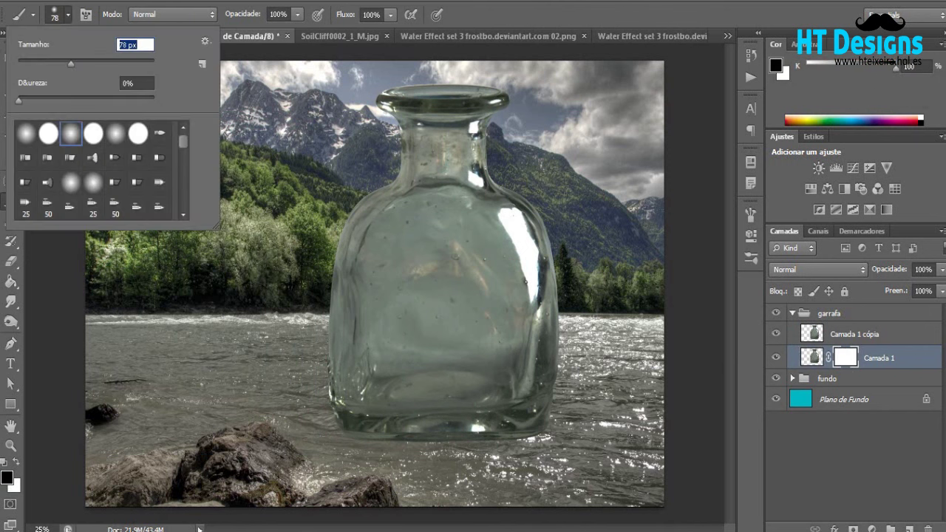
{"action": "key", "text": "Return"}
{"action": "left_click", "coordinate": [68, 14]}
{"action": "type", "text": "193"}
{"action": "key", "text": "Return"}
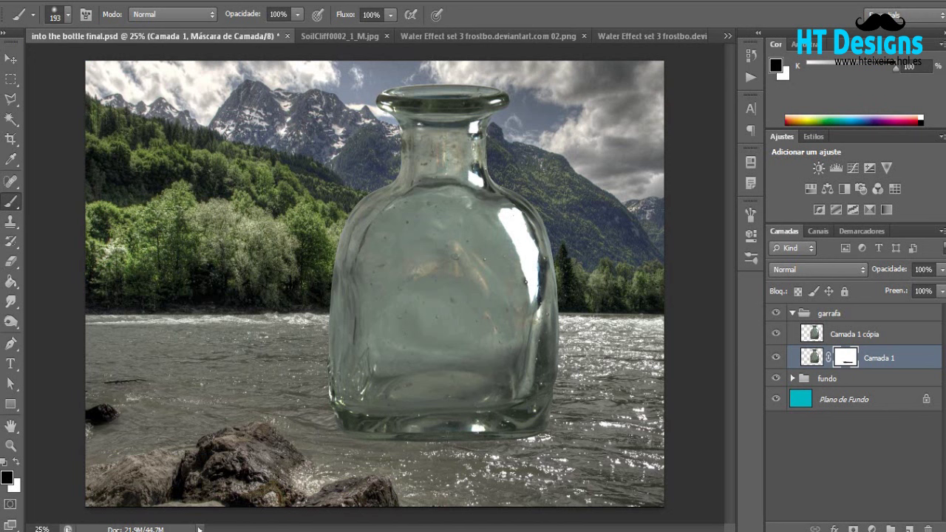
- Hide the duplicate bottle layer and reselect the original masked bottle
{"action": "left_click", "coordinate": [775, 334]}
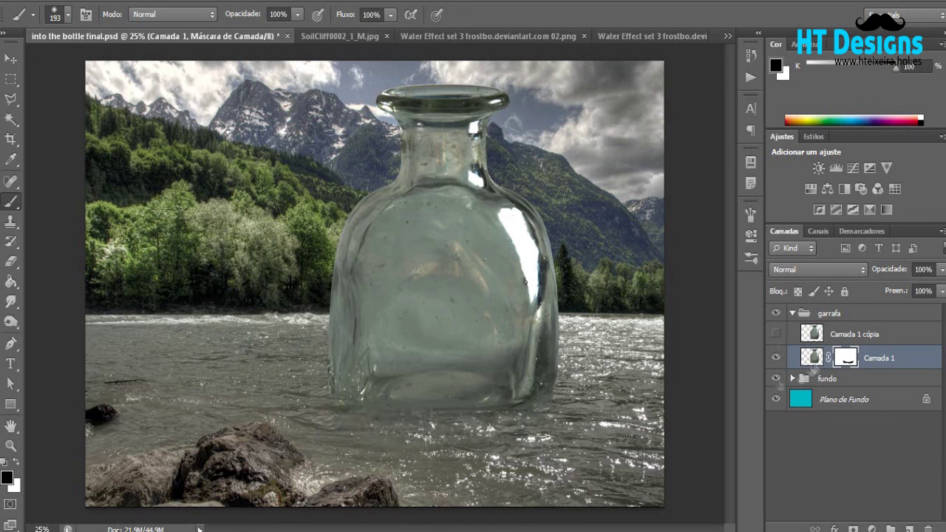
{"action": "left_click", "coordinate": [821, 342]}
{"action": "left_click", "coordinate": [811, 361]}
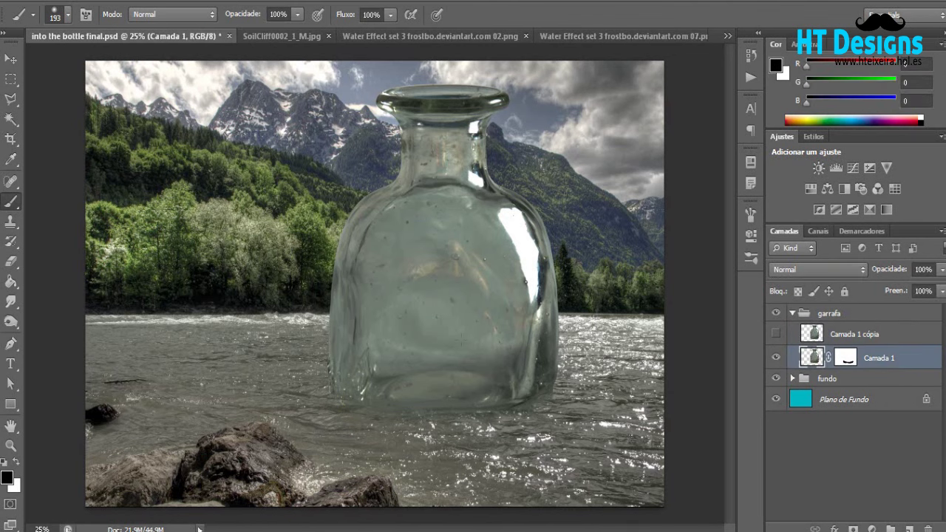
{"action": "key", "text": "v"}
{"action": "left_click", "coordinate": [443, 35]}
- Bring the first water splash in, in its own group named WATER EFFECT
{"action": "left_click_drag", "start_coordinate": [333, 184], "coordinate": [470, 225]}
{"action": "left_click_drag", "start_coordinate": [847, 359], "coordinate": [838, 303]}
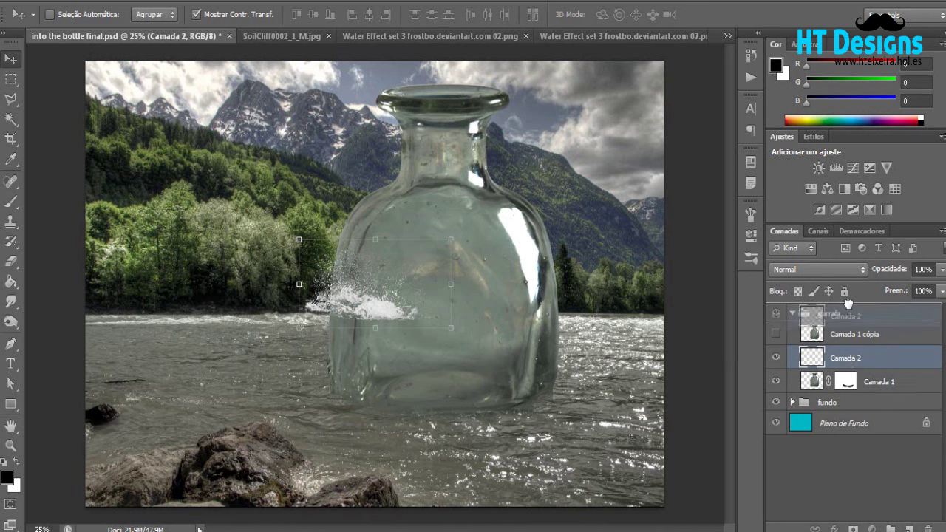
{"action": "double_click", "coordinate": [836, 313]}
{"action": "type", "text": "CT"}
{"action": "key", "text": "Return"}
- Move the splash to the bottle's base and warp its left edge inward
{"action": "left_click", "coordinate": [834, 334]}
{"action": "left_click_drag", "start_coordinate": [362, 307], "coordinate": [353, 391]}
{"action": "key", "text": "ctrl+t"}
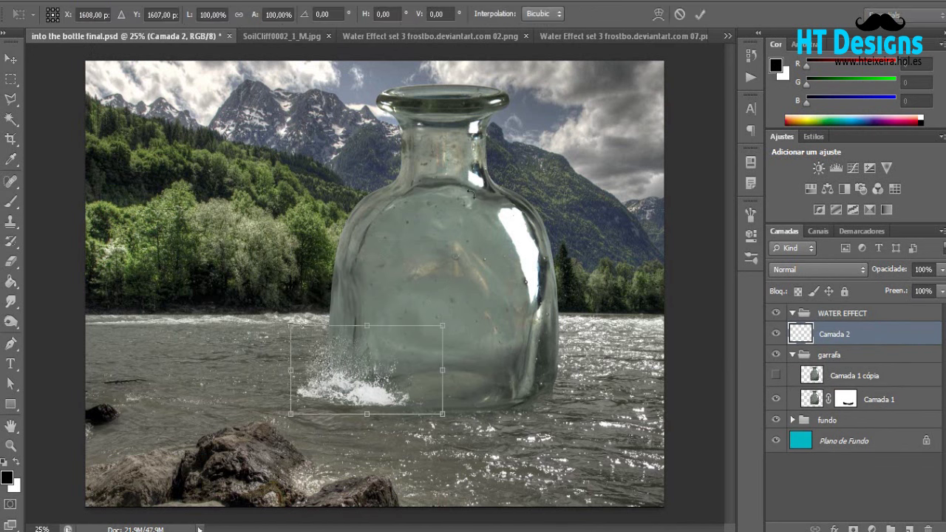
{"action": "left_click_drag", "start_coordinate": [290, 326], "coordinate": [305, 307]}
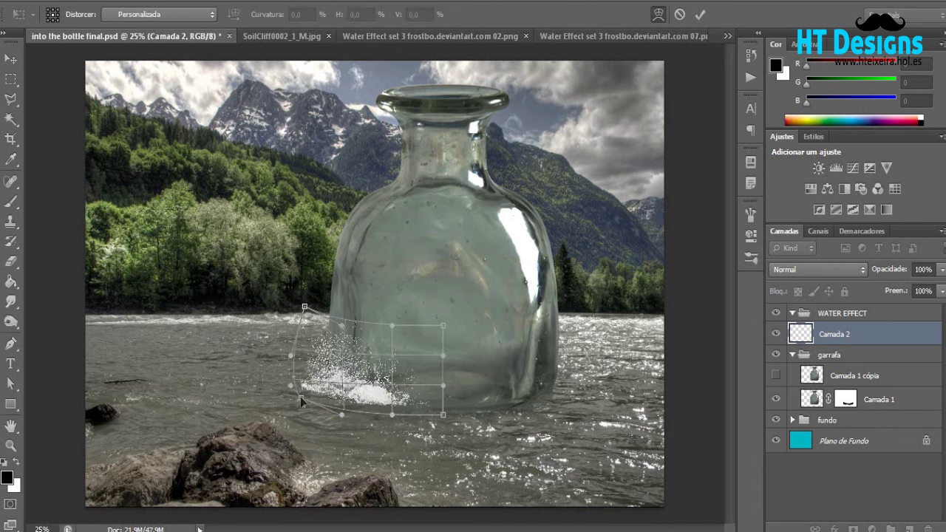
{"action": "left_click_drag", "start_coordinate": [299, 375], "coordinate": [304, 370]}
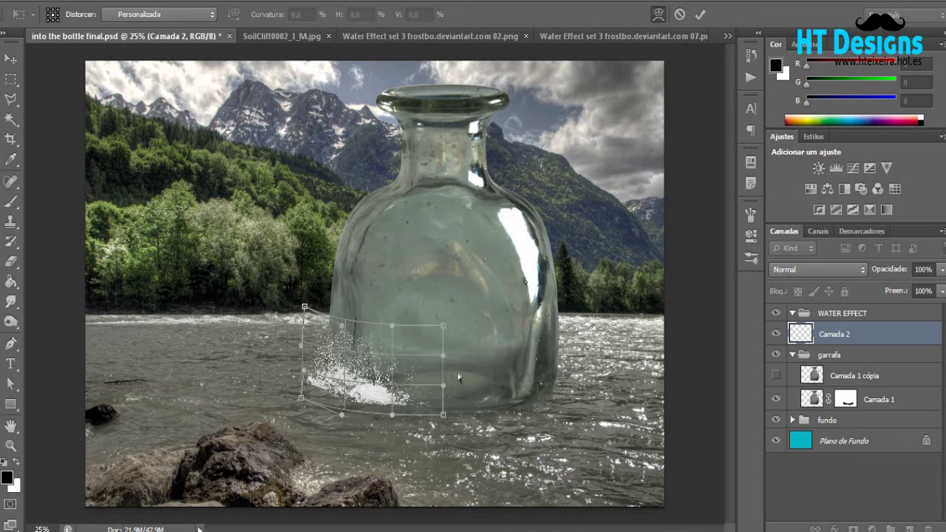
{"action": "left_click", "coordinate": [606, 35]}
- Add a second splash at the bottle base and warp it
{"action": "mouse_move", "coordinate": [333, 190]}
{"action": "left_mouse_down"}
{"action": "mouse_move", "coordinate": [392, 284]}
{"action": "mouse_move", "coordinate": [430, 407]}
{"action": "left_mouse_up"}
{"action": "key", "text": "ctrl+t"}
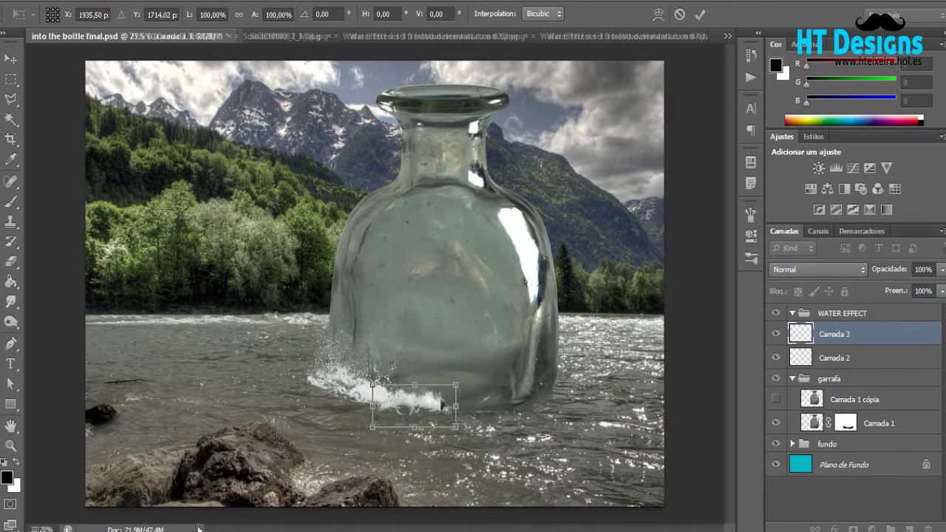
{"action": "scroll", "coordinate": [396, 435], "scroll_direction": "up", "scroll_amount": 1}
{"action": "left_click", "coordinate": [657, 14]}
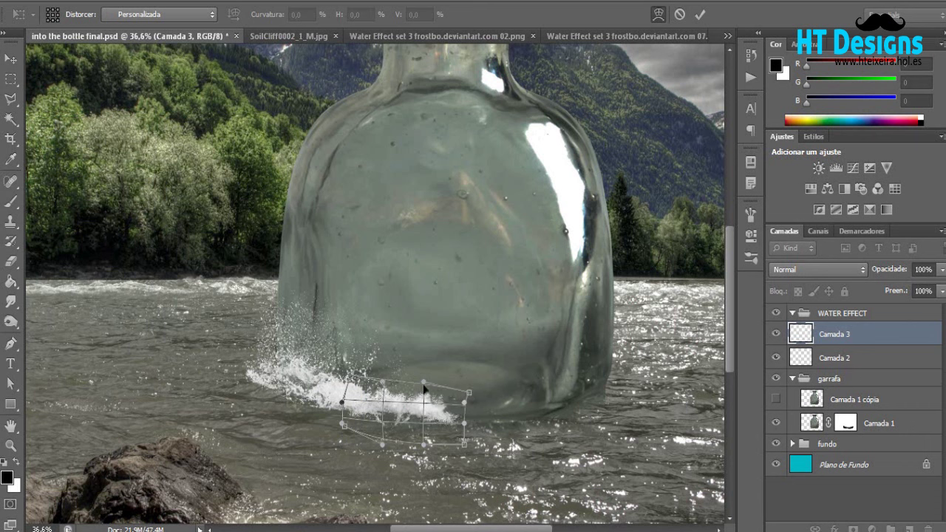
{"action": "key", "text": "Return"}
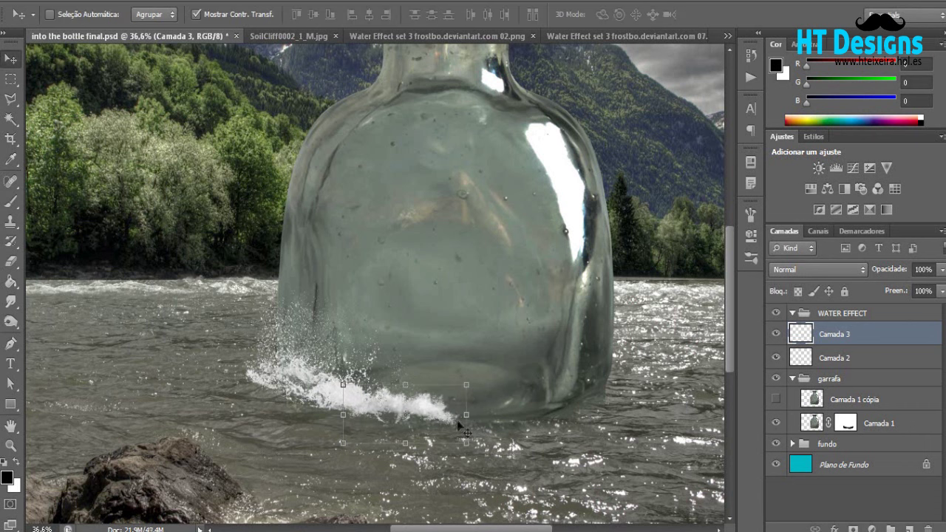
{"action": "key", "text": "ctrl+j"}
{"action": "key", "text": "ctrl+t"}
{"action": "key", "text": "Return"}
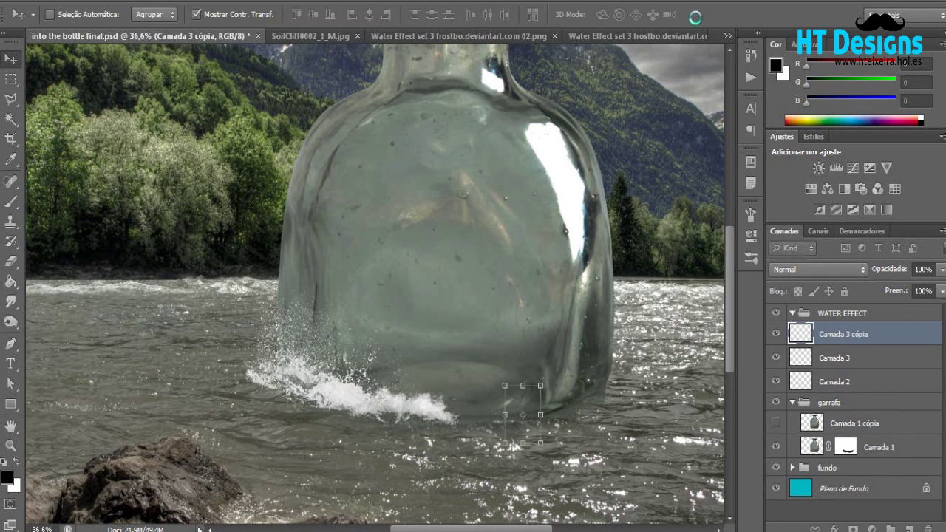
{"action": "key", "text": "Delete"}
- Try a copy of the first splash along the bottle base, then delete it
{"action": "left_click", "coordinate": [843, 358]}
{"action": "key", "text": "ctrl+j"}
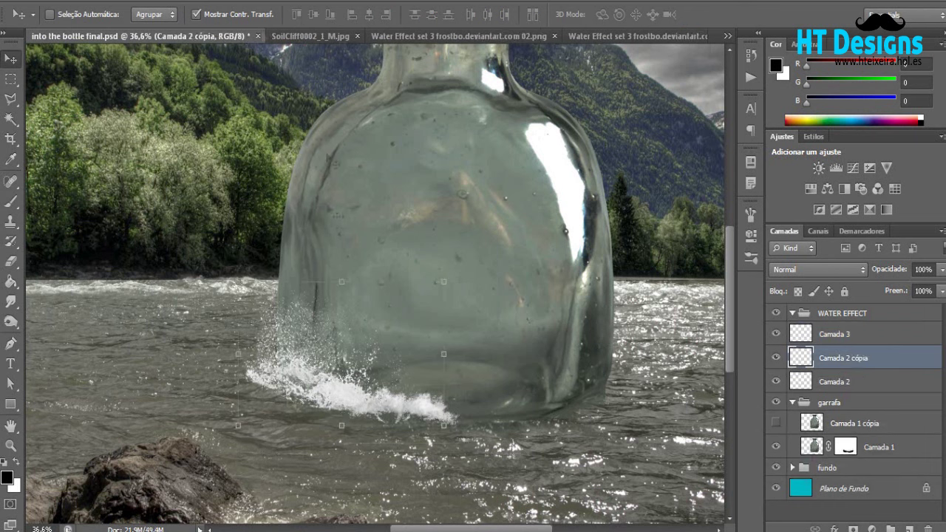
{"action": "left_click_drag", "start_coordinate": [436, 372], "coordinate": [325, 351]}
{"action": "key", "text": "Delete"}
- Duplicate the second splash to the bottle's right base, warping it around the glass
{"action": "left_click", "coordinate": [835, 334]}
{"action": "key", "text": "ctrl+j"}
{"action": "left_click_drag", "start_coordinate": [476, 421], "coordinate": [464, 410]}
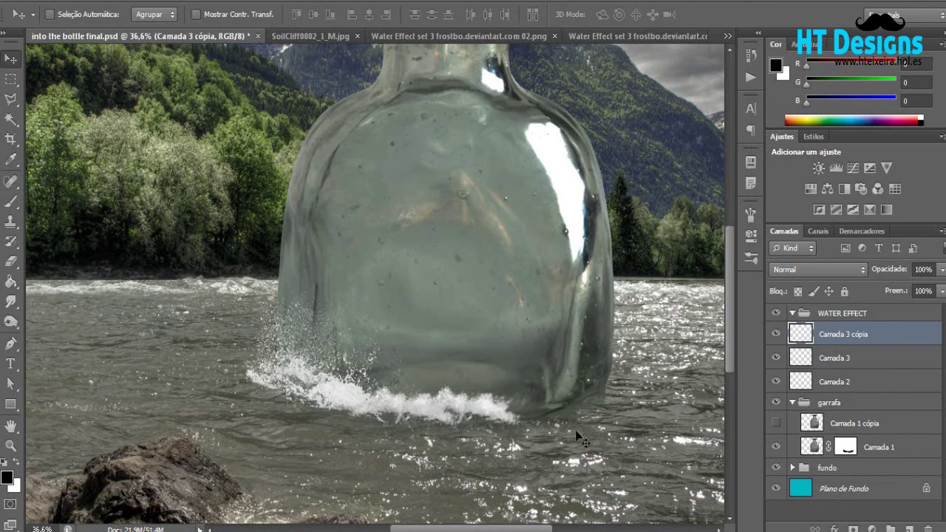
{"action": "key", "text": "ctrl+j"}
{"action": "left_click_drag", "start_coordinate": [574, 402], "coordinate": [619, 383]}
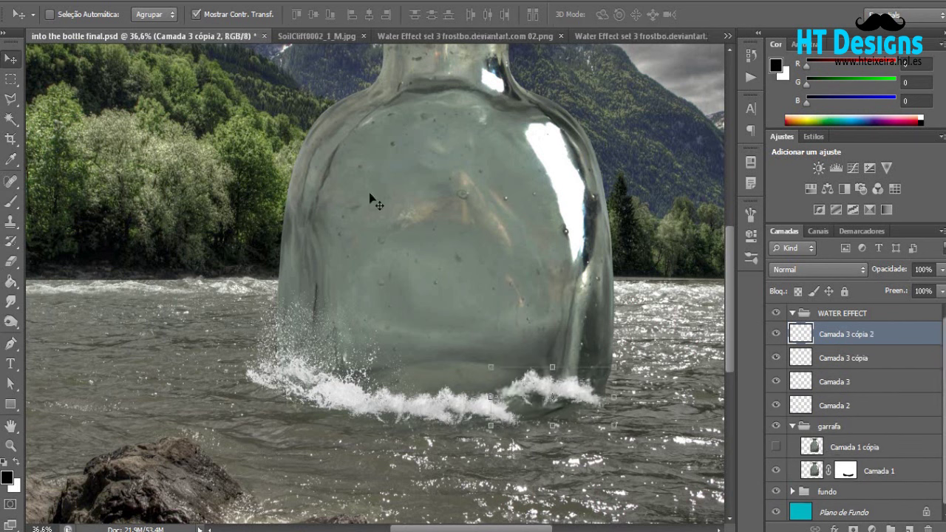
{"action": "key", "text": "ctrl+t"}
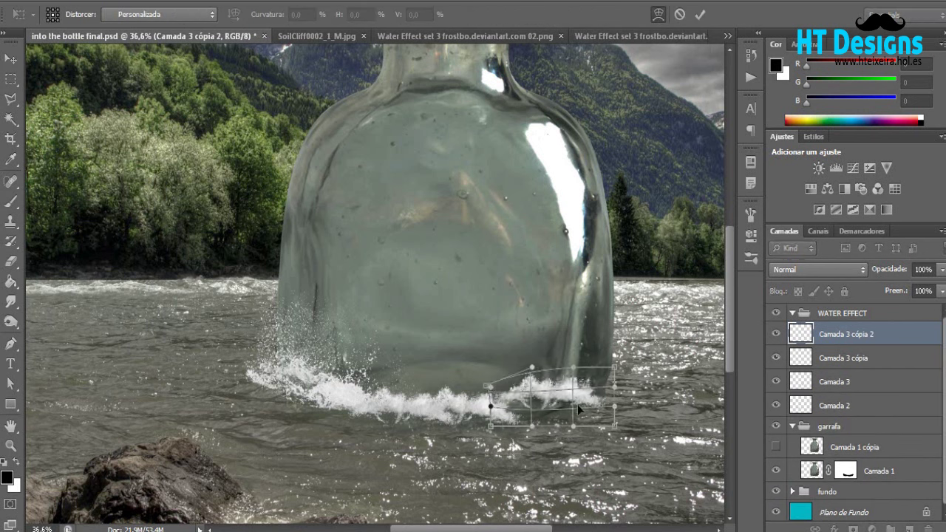
{"action": "left_click_drag", "start_coordinate": [579, 409], "coordinate": [554, 428]}
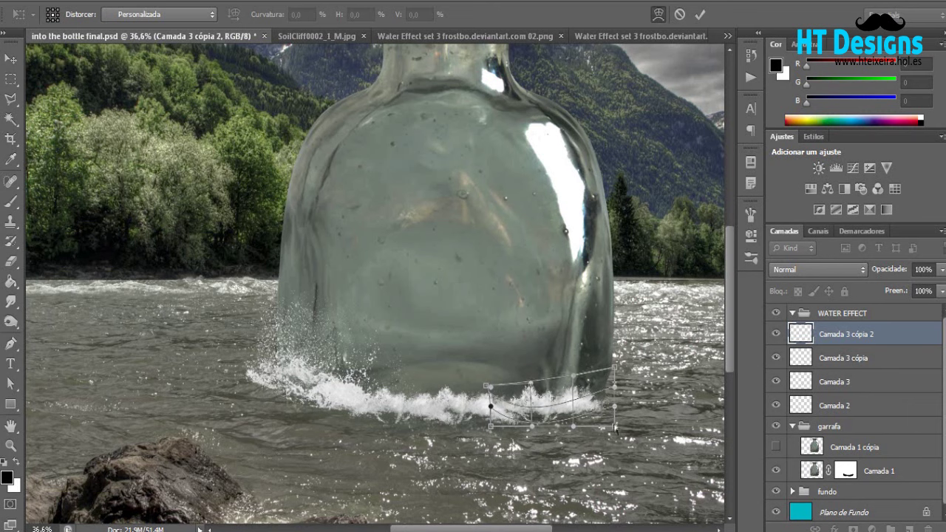
{"action": "left_click", "coordinate": [699, 14]}
{"action": "left_click", "coordinate": [728, 36]}
{"action": "left_click", "coordinate": [799, 92]}
- Move the splash onto the bottle base and scale it to about 71% by 60%
{"action": "key", "text": "ctrl+Tab"}
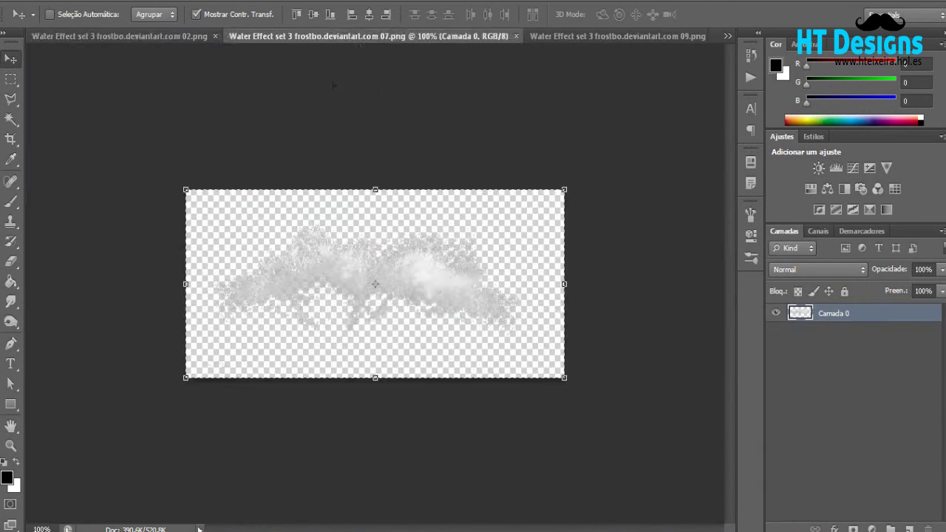
{"action": "key", "text": "ctrl+Tab"}
{"action": "left_click", "coordinate": [728, 35]}
{"action": "left_click", "coordinate": [688, 34]}
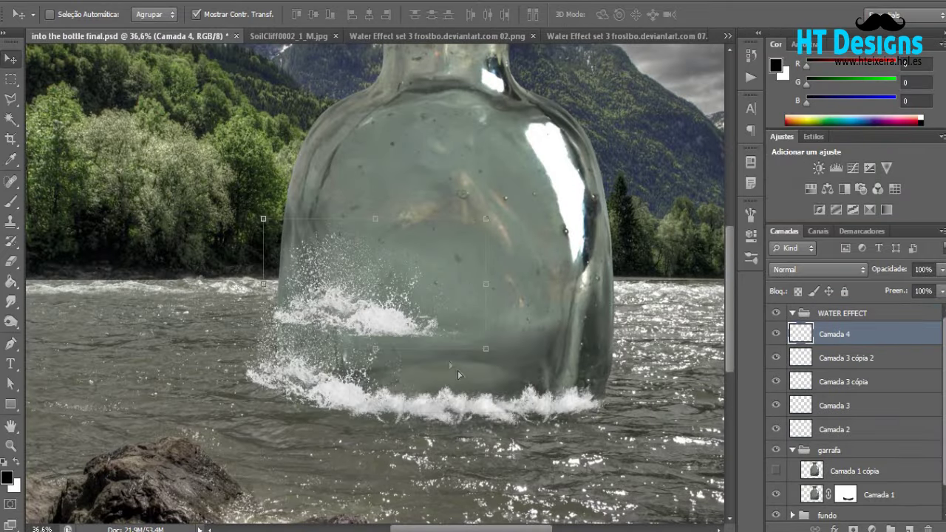
{"action": "left_click_drag", "start_coordinate": [442, 287], "coordinate": [529, 350]}
{"action": "key", "text": "ctrl+t"}
{"action": "left_click_drag", "start_coordinate": [350, 282], "coordinate": [383, 318]}
{"action": "left_click_drag", "start_coordinate": [455, 400], "coordinate": [397, 408]}
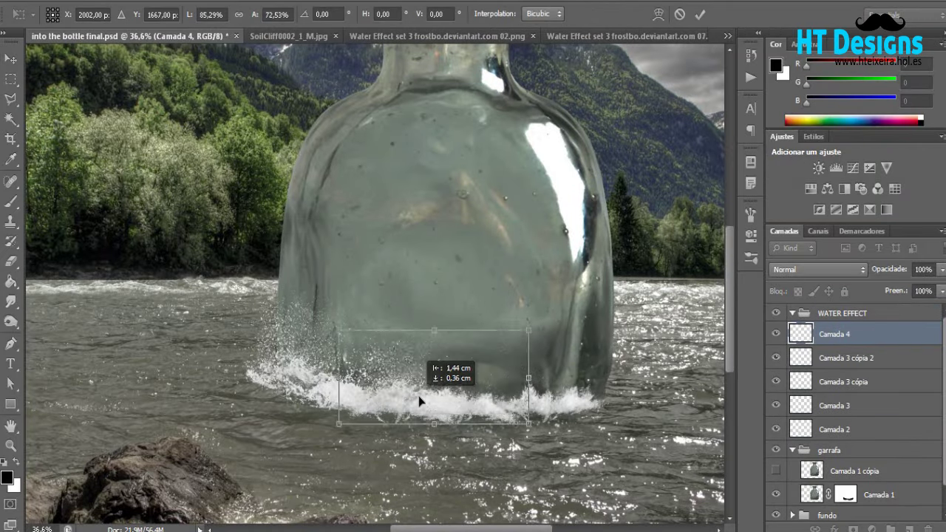
{"action": "left_click_drag", "start_coordinate": [325, 327], "coordinate": [353, 345]}
{"action": "key", "text": "Return"}
- Duplicate the splash and place the copy at the bottle's right side
{"action": "key", "text": "ctrl+j"}
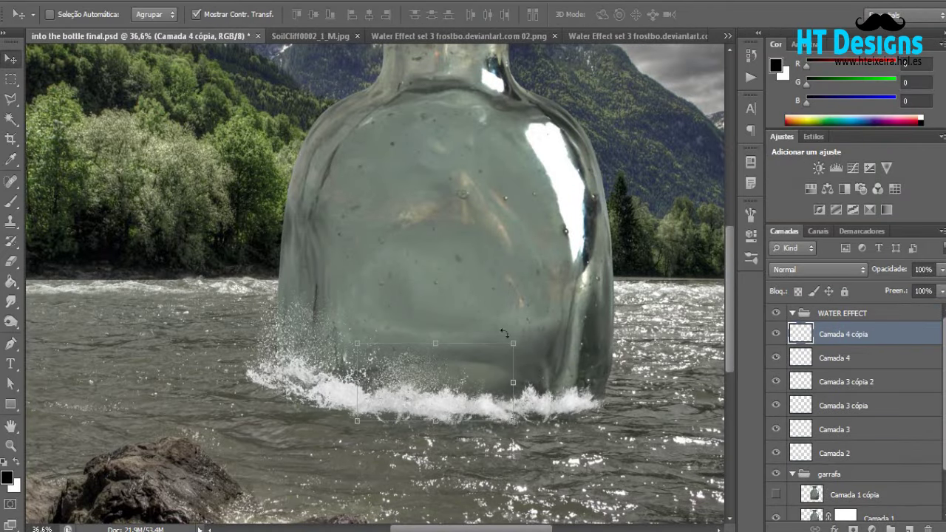
{"action": "key", "text": "ctrl+t"}
{"action": "left_click_drag", "start_coordinate": [433, 342], "coordinate": [589, 327]}
{"action": "left_click_drag", "start_coordinate": [579, 360], "coordinate": [556, 368]}
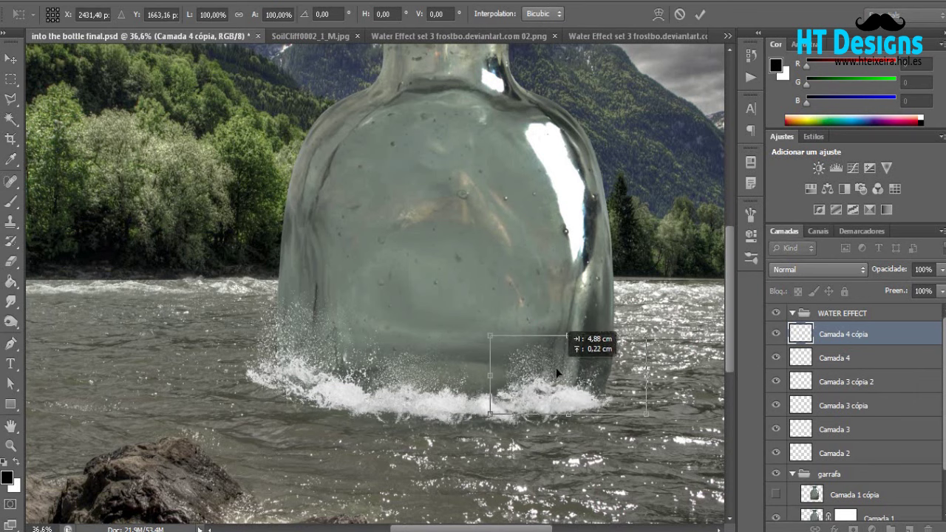
{"action": "left_click", "coordinate": [699, 14]}
- Warp the copied splash outward along the bottle's right edge
{"action": "scroll", "coordinate": [667, 273], "scroll_direction": "down", "scroll_amount": 3}
{"action": "scroll", "coordinate": [528, 385], "scroll_direction": "up", "scroll_amount": 5}
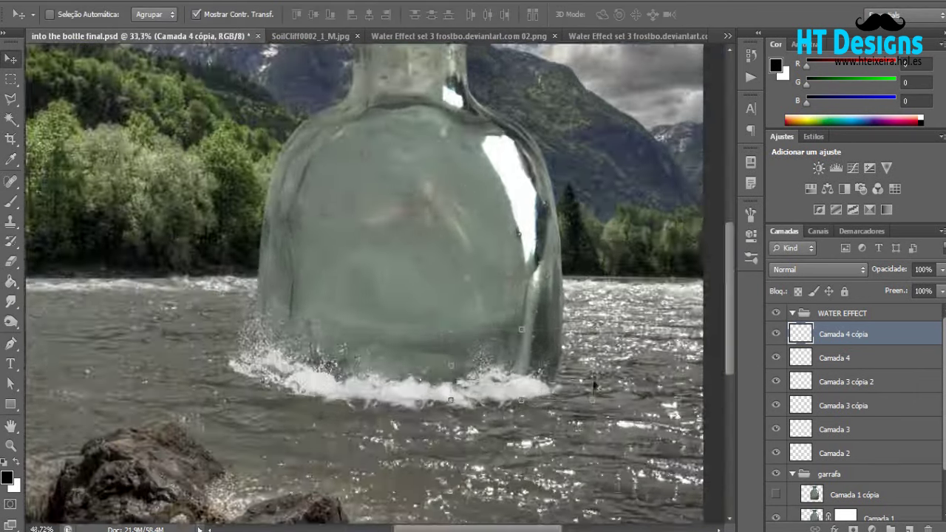
{"action": "scroll", "coordinate": [527, 384], "scroll_direction": "down", "scroll_amount": 1}
{"action": "left_click_drag", "start_coordinate": [509, 374], "coordinate": [484, 368]}
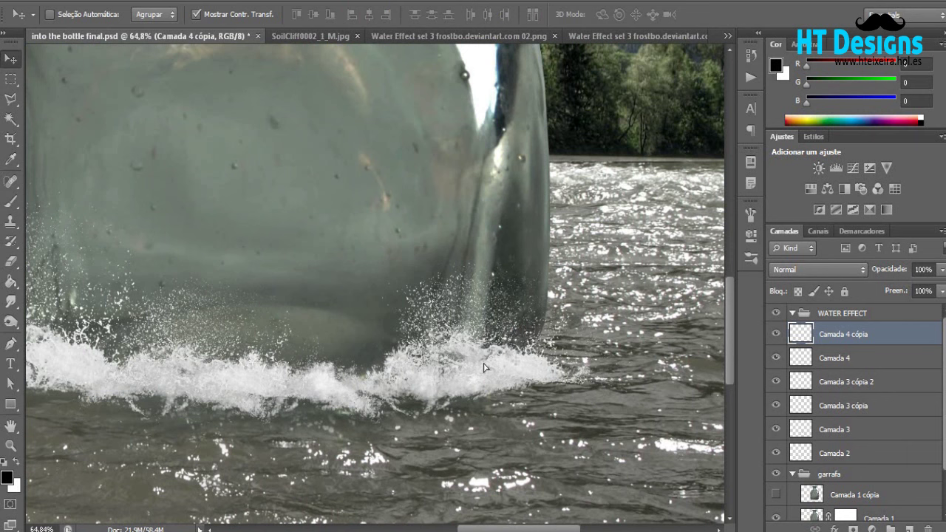
{"action": "mouse_move", "coordinate": [636, 333]}
{"action": "left_mouse_down"}
{"action": "mouse_move", "coordinate": [651, 311]}
{"action": "mouse_move", "coordinate": [619, 303]}
{"action": "mouse_move", "coordinate": [608, 245]}
{"action": "left_mouse_up"}
{"action": "mouse_move", "coordinate": [627, 386]}
{"action": "left_mouse_down"}
{"action": "mouse_move", "coordinate": [614, 377]}
{"action": "mouse_move", "coordinate": [620, 314]}
{"action": "left_mouse_up"}
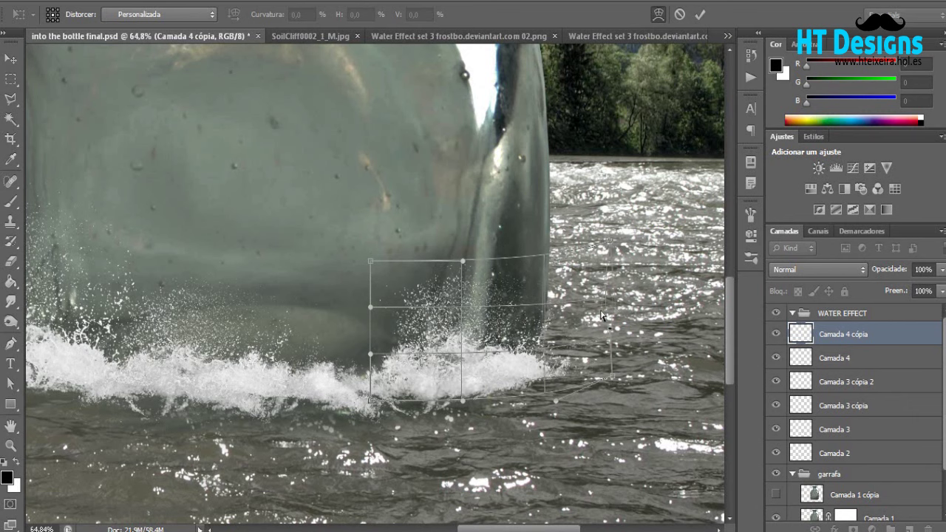
{"action": "key", "text": "Return"}
{"action": "scroll", "coordinate": [616, 299], "scroll_direction": "down", "scroll_amount": 5, "text": "alt"}
{"action": "scroll", "coordinate": [312, 99], "scroll_direction": "down", "scroll_amount": 1}
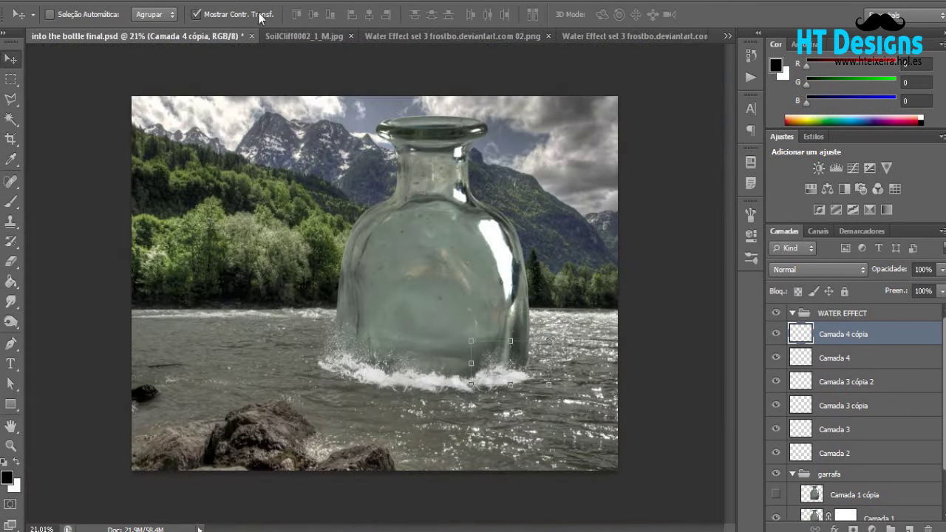
{"action": "left_click", "coordinate": [834, 453], "text": "shift"}
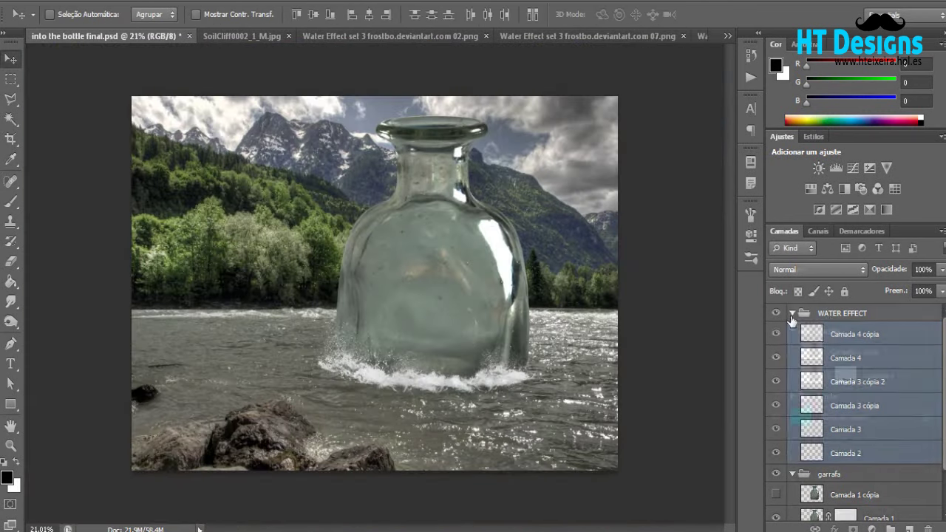
- Copy the whole SoilCliff image and paste it onto the bottle's base
{"action": "left_click", "coordinate": [792, 312]}
{"action": "left_click", "coordinate": [854, 352]}
{"action": "left_click", "coordinate": [281, 35]}
{"action": "key", "text": "ctrl+a"}
{"action": "key", "text": "ctrl+c"}
{"action": "left_click", "coordinate": [95, 35]}
{"action": "key", "text": "ctrl+v"}
{"action": "mouse_move", "coordinate": [375, 284]}
{"action": "left_mouse_down"}
{"action": "mouse_move", "coordinate": [451, 334]}
{"action": "mouse_move", "coordinate": [459, 453]}
{"action": "mouse_move", "coordinate": [459, 435]}
{"action": "left_mouse_up"}
- Squash the Camada 2 splash vertically
{"action": "scroll", "coordinate": [450, 360], "scroll_direction": "up", "scroll_amount": 4}
{"action": "scroll", "coordinate": [450, 359], "scroll_direction": "up", "scroll_amount": 4}
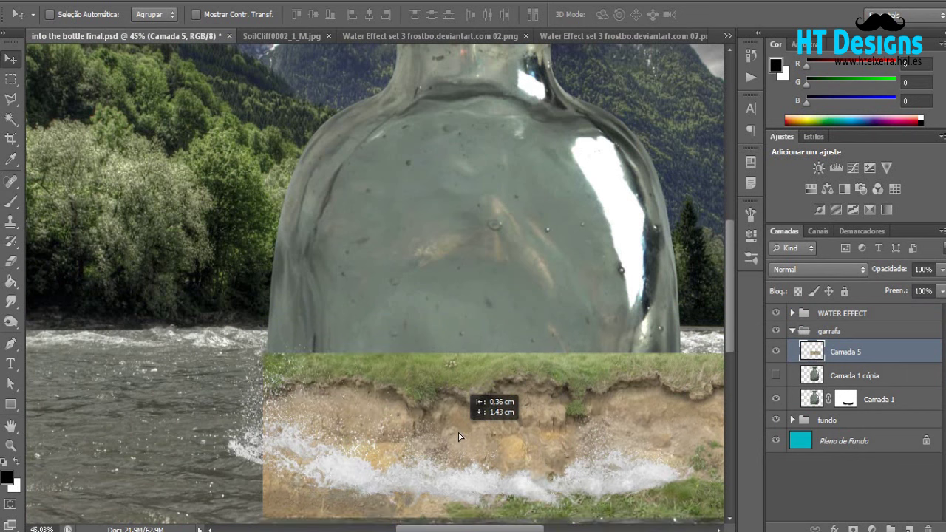
{"action": "left_click", "coordinate": [527, 231], "text": "ctrl"}
{"action": "key", "text": "ctrl+t"}
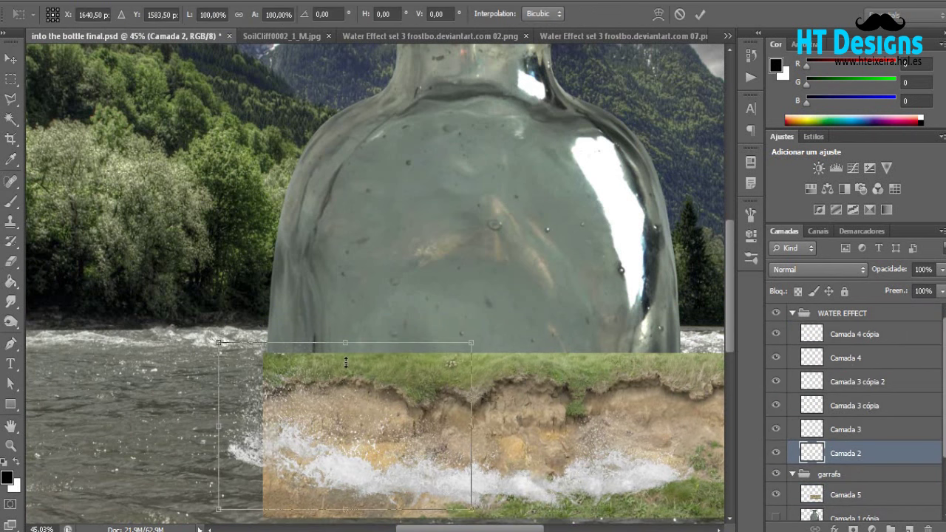
{"action": "left_click_drag", "start_coordinate": [346, 333], "coordinate": [345, 352]}
{"action": "key", "text": "Return"}
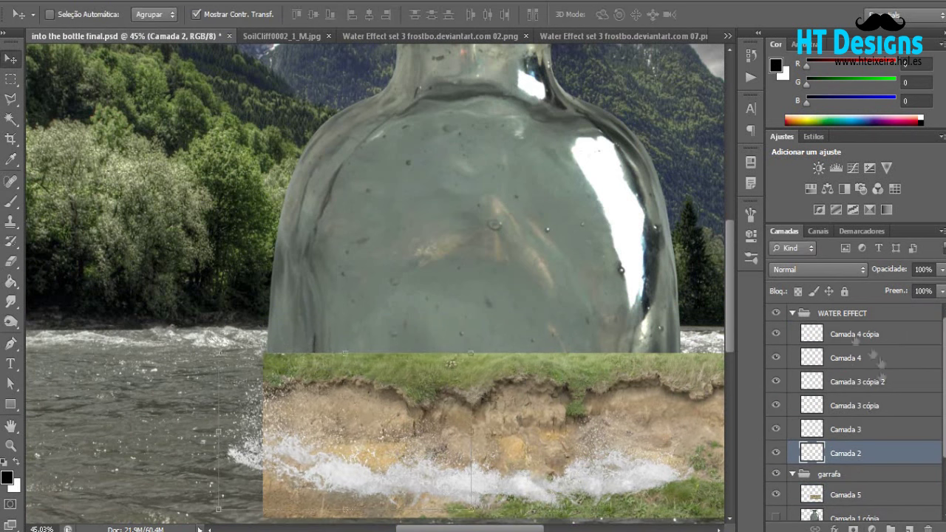
- Raise the soil layer Camada 5 slightly on the bottle
{"action": "left_click", "coordinate": [792, 313]}
{"action": "left_click", "coordinate": [845, 352]}
{"action": "left_click_drag", "start_coordinate": [622, 421], "coordinate": [622, 398]}
{"action": "scroll", "coordinate": [622, 398], "scroll_direction": "down", "scroll_amount": 2}
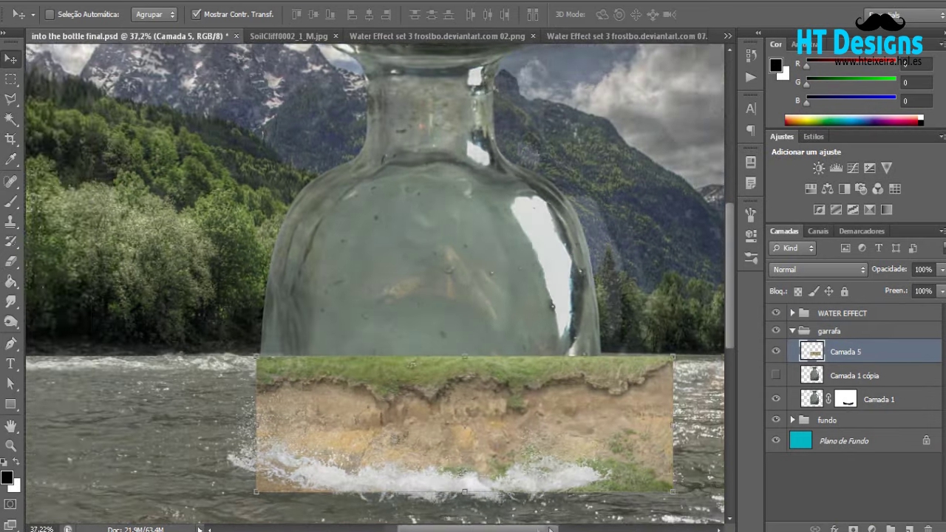
- Trim the soil to the bottle's outline by deleting everything outside it
{"action": "left_click", "coordinate": [811, 375], "text": "ctrl"}
{"action": "key", "text": "ctrl+shift+i"}
{"action": "key", "text": "Delete"}
{"action": "key", "text": "ctrl+d"}
- Mask the soil and paint away its bottom at the waterline with a 139 px brush
{"action": "left_click", "coordinate": [854, 529]}
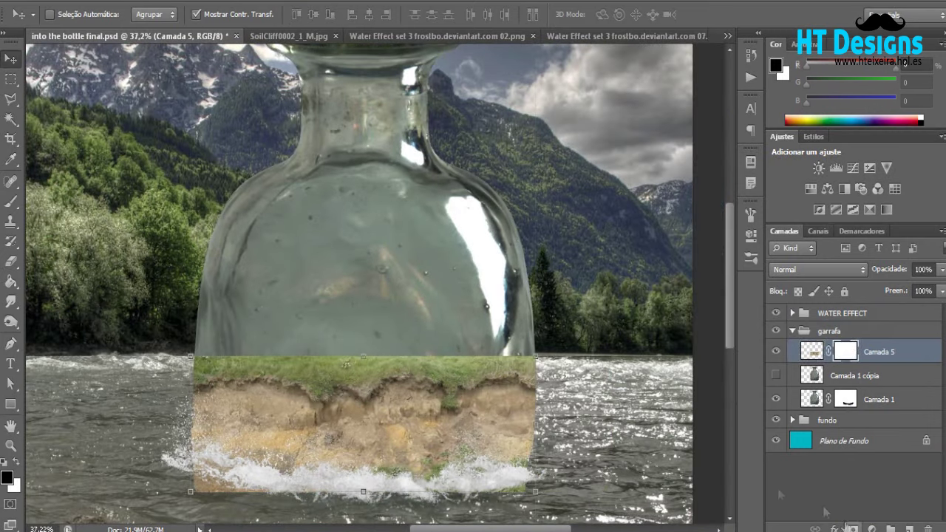
{"action": "left_click", "coordinate": [813, 377]}
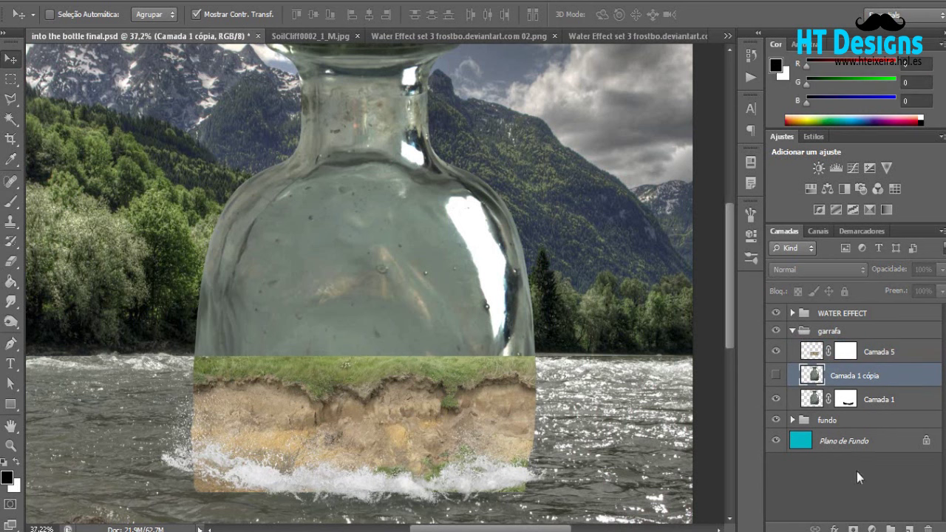
{"action": "left_click", "coordinate": [802, 353]}
{"action": "key", "text": "b"}
{"action": "left_click", "coordinate": [68, 14]}
{"action": "left_click_drag", "start_coordinate": [44, 54], "coordinate": [37, 54]}
{"action": "left_click_drag", "start_coordinate": [199, 481], "coordinate": [436, 493]}
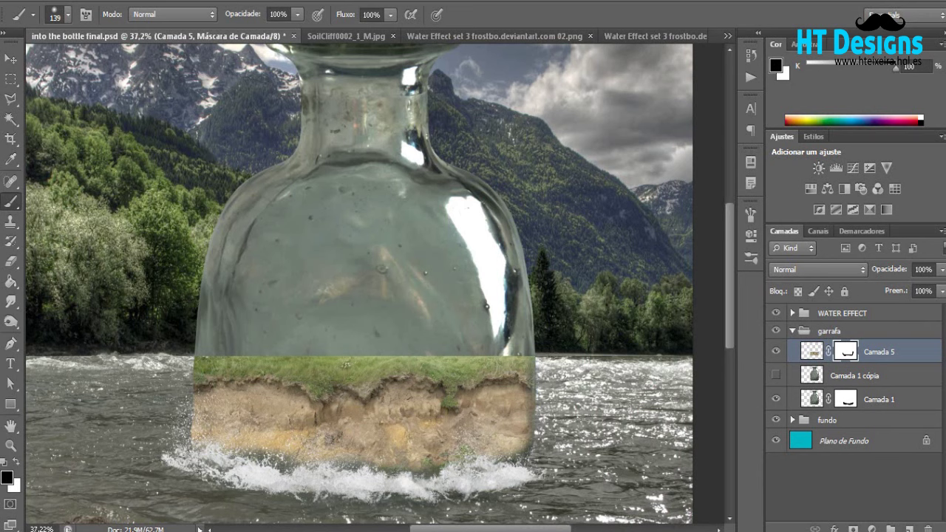
- Hide the soil layer and show the Camada 1 cópia bottle copy again
{"action": "scroll", "coordinate": [174, 440], "scroll_direction": "up", "scroll_amount": 3}
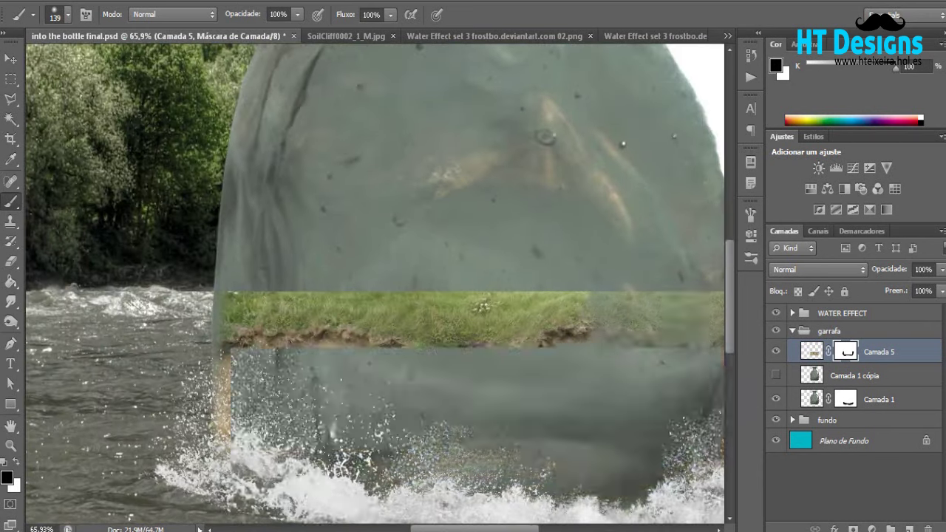
{"action": "scroll", "coordinate": [369, 281], "scroll_direction": "right", "scroll_amount": 5}
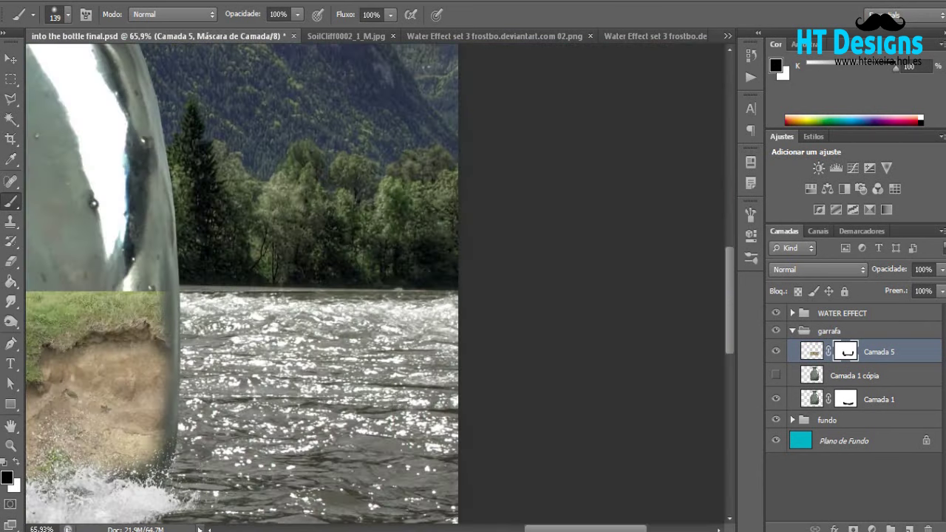
{"action": "scroll", "coordinate": [369, 296], "scroll_direction": "down", "scroll_amount": 3}
{"action": "left_click", "coordinate": [776, 352]}
{"action": "left_click", "coordinate": [776, 376]}
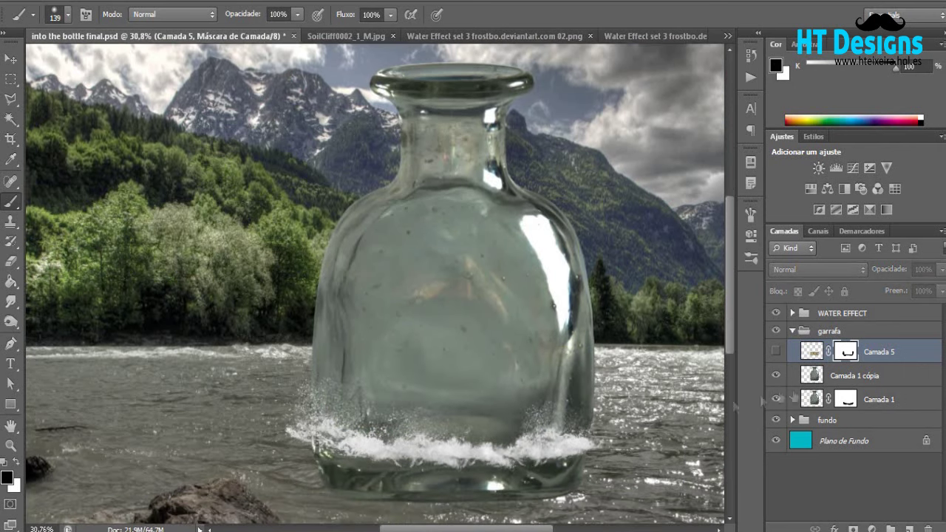
{"action": "left_click", "coordinate": [857, 375]}
- Select the bottle's glass with Color Range, sampling the glass colours
{"action": "left_click", "coordinate": [812, 376], "text": "ctrl"}
{"action": "left_click", "coordinate": [244, 1]}
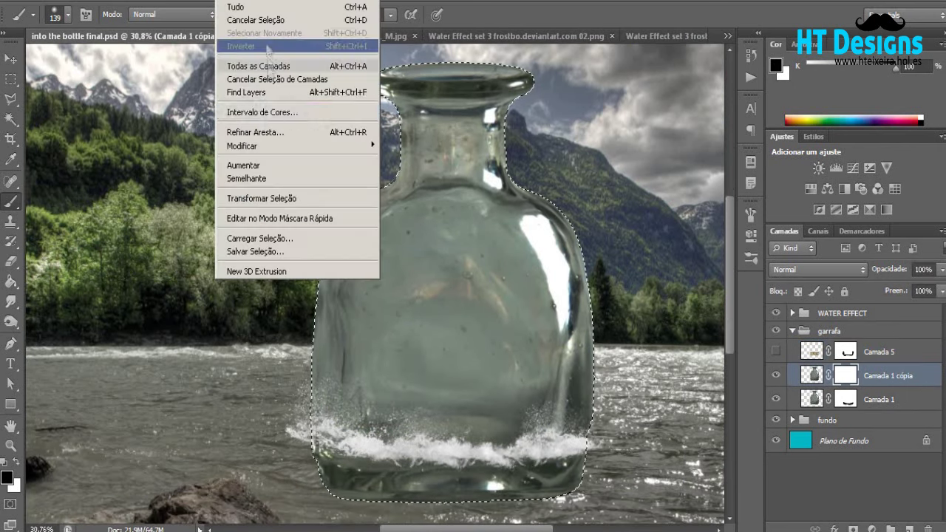
{"action": "left_click", "coordinate": [262, 112]}
{"action": "left_click", "coordinate": [920, 217]}
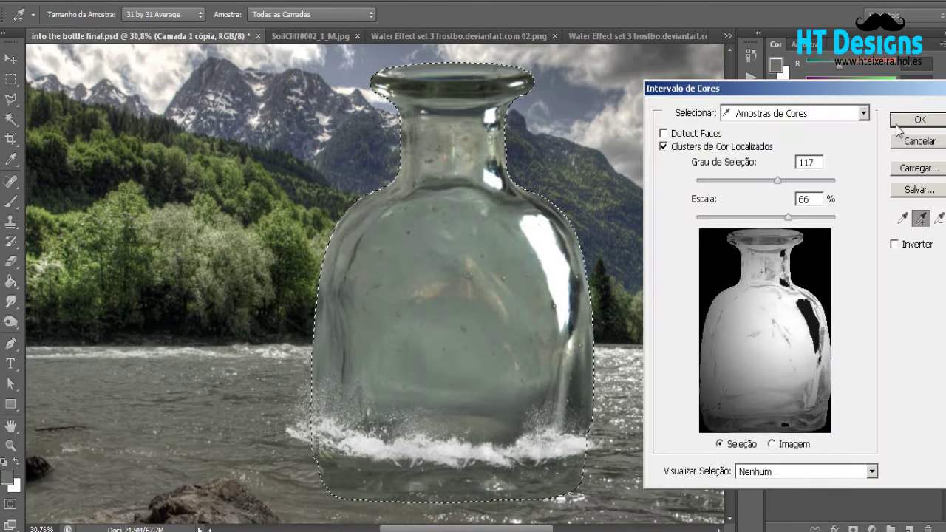
{"action": "left_click", "coordinate": [898, 123]}
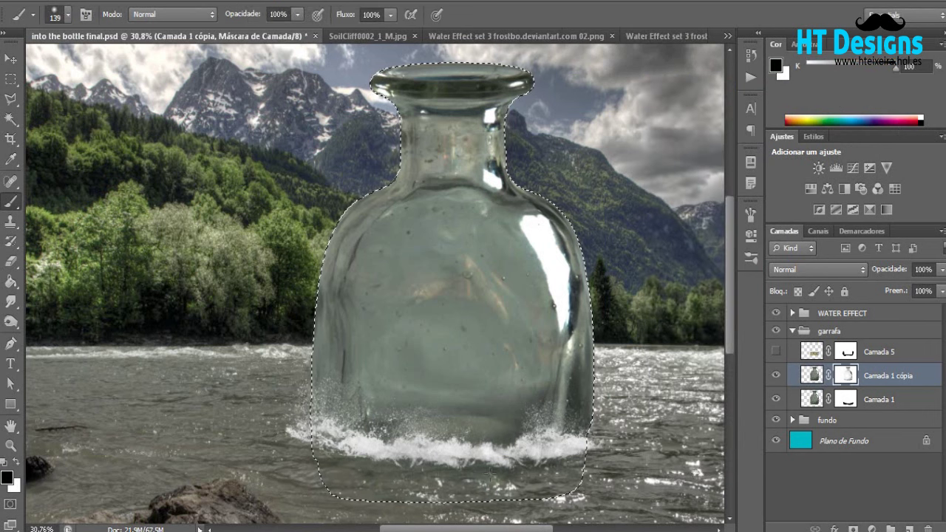
- Deselect, then turn the soil layer Camada 5 back on and select it
{"action": "left_click", "coordinate": [11, 59]}
{"action": "key", "text": "ctrl+d"}
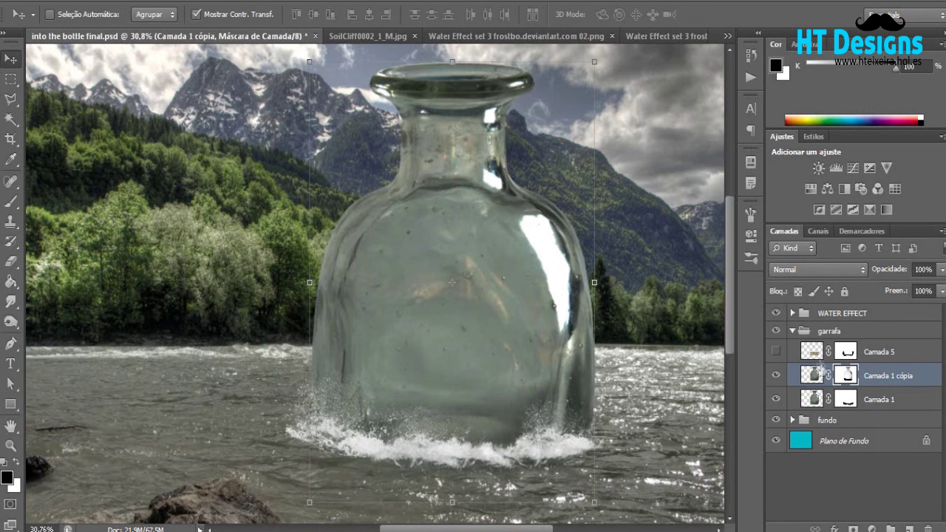
{"action": "left_click", "coordinate": [776, 352]}
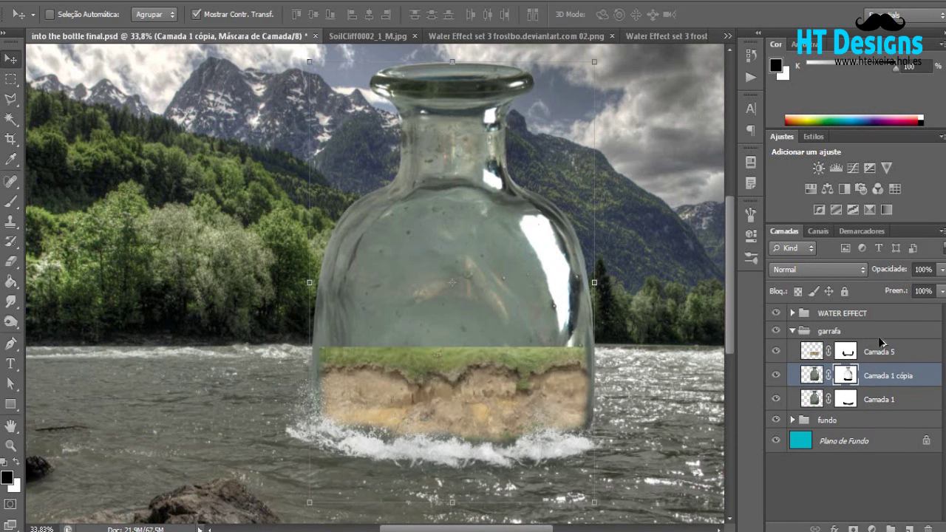
{"action": "left_click", "coordinate": [881, 347]}
{"action": "key", "text": "ctrl+t"}
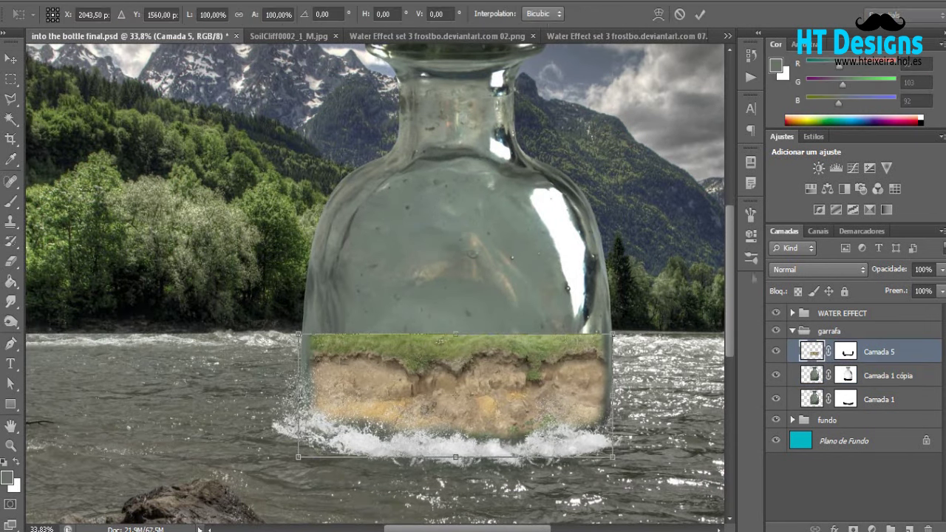
- Warp the soil's grassy top edge into a curve
{"action": "left_click", "coordinate": [658, 14]}
{"action": "left_click_drag", "start_coordinate": [405, 345], "coordinate": [512, 355]}
{"action": "left_click", "coordinate": [699, 14]}
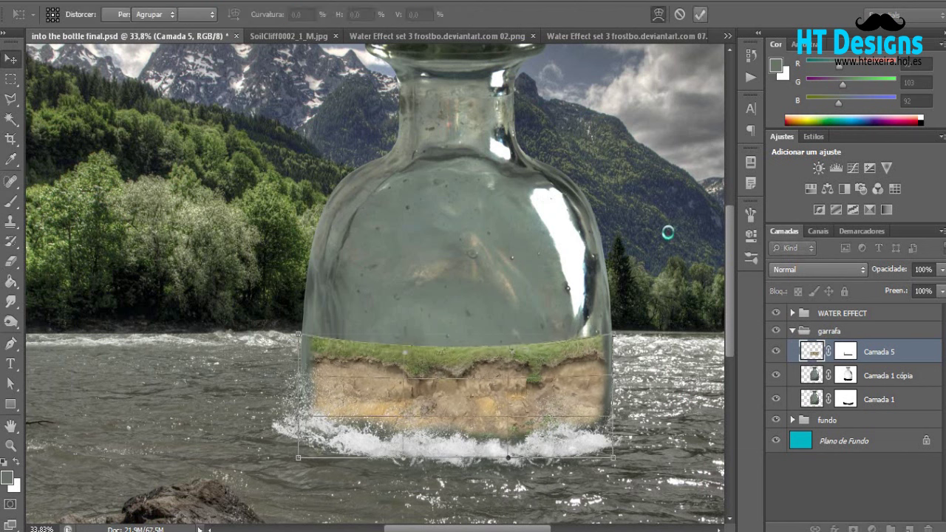
- Widen the soil slightly to the left and move Camada 1 cópia above it
{"action": "key", "text": "ctrl+t"}
{"action": "left_click_drag", "start_coordinate": [293, 396], "coordinate": [293, 397]}
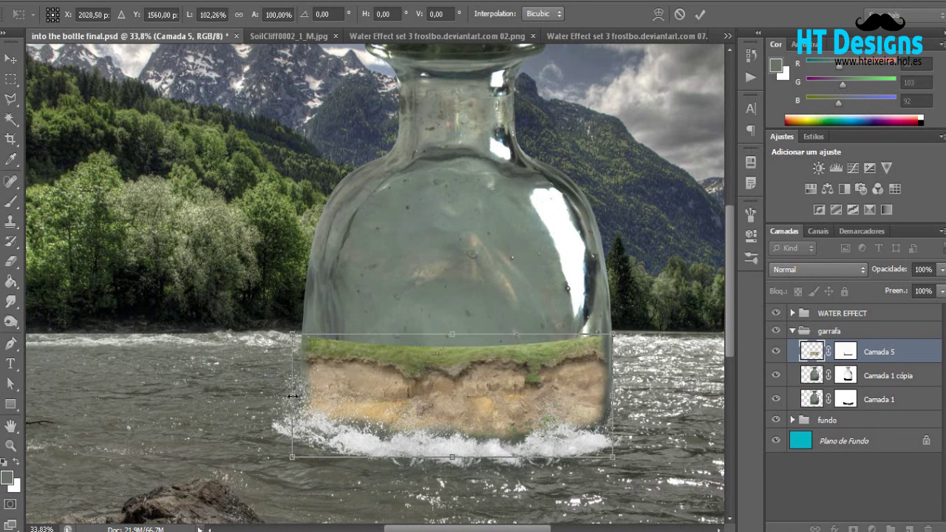
{"action": "key", "text": "Return"}
{"action": "key", "text": "alt+bracketleft"}
{"action": "key", "text": "ctrl+bracketright"}
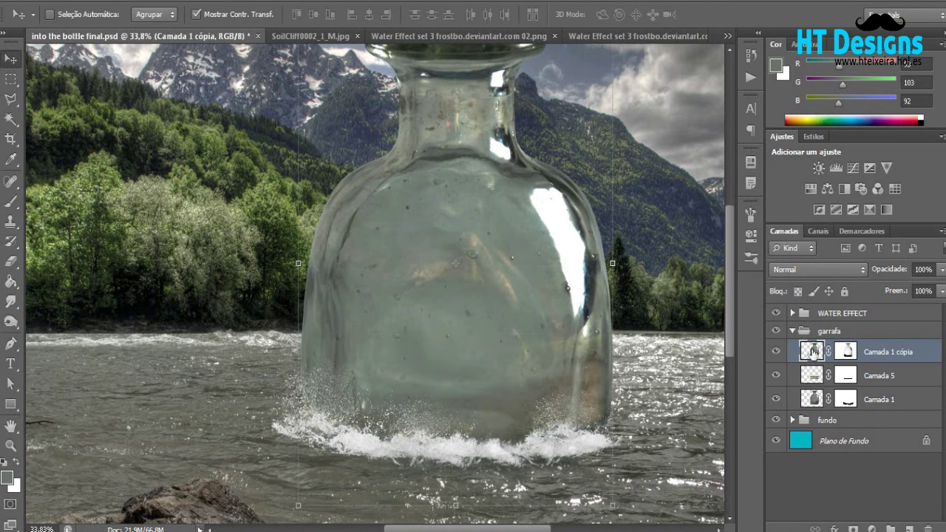
- Invert the bottle copy's mask and paint out the bottle base under the foam
{"action": "left_click_drag", "start_coordinate": [931, 291], "coordinate": [905, 288]}
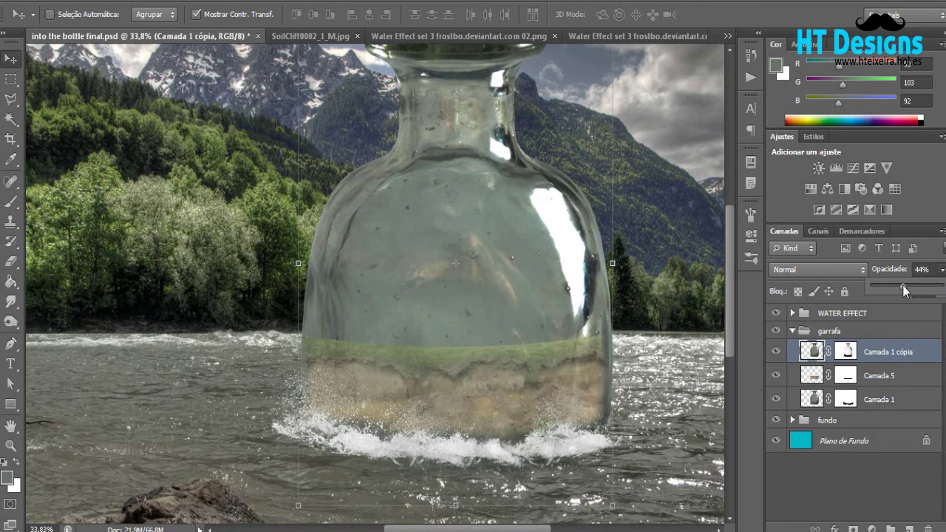
{"action": "left_click", "coordinate": [846, 352]}
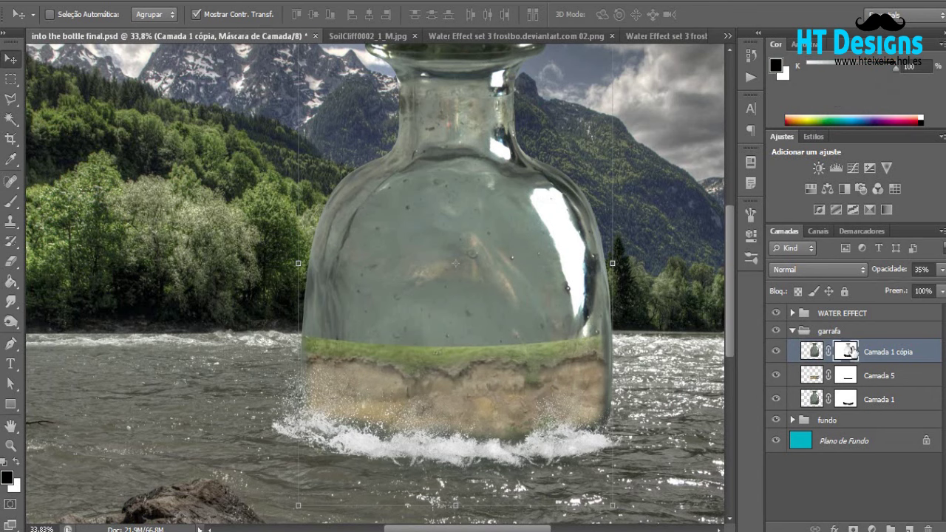
{"action": "key", "text": "ctrl+i"}
{"action": "key", "text": "0"}
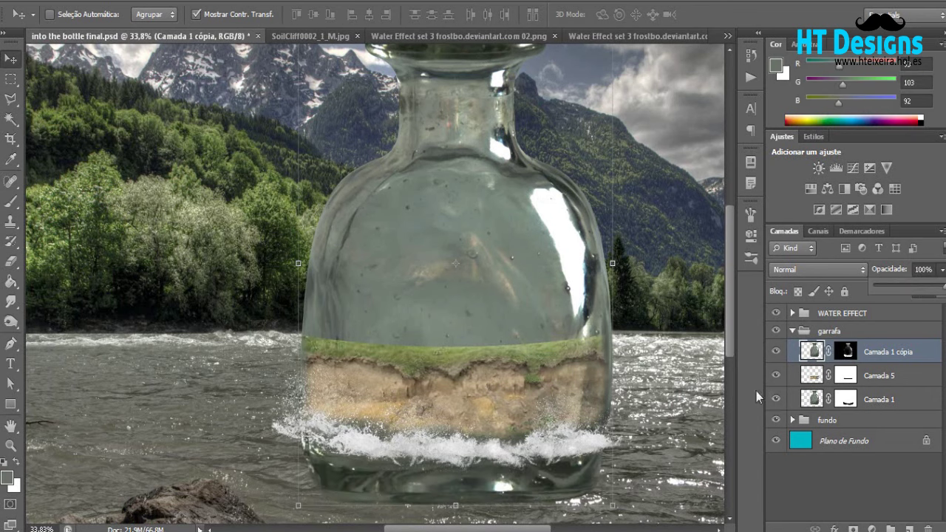
{"action": "scroll", "coordinate": [375, 283], "scroll_direction": "down", "scroll_amount": 3}
{"action": "key", "text": "b"}
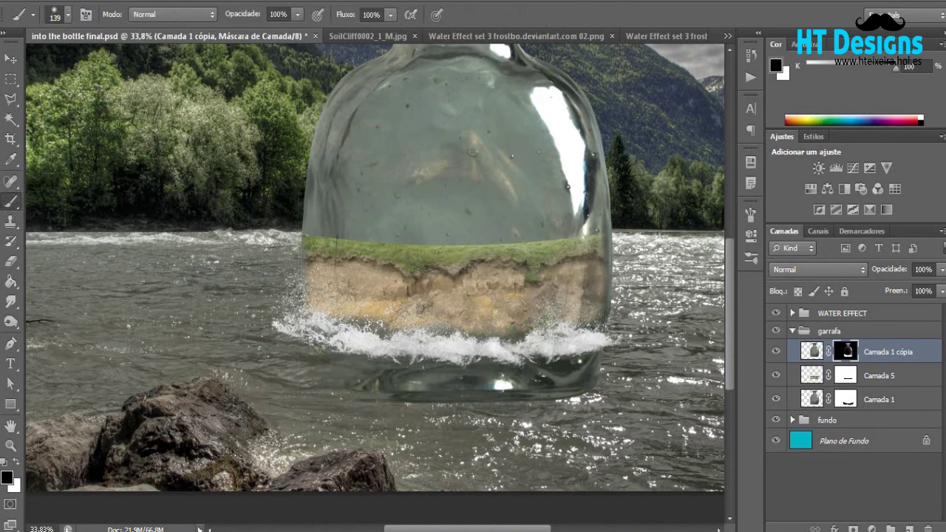
{"action": "left_click_drag", "start_coordinate": [384, 383], "coordinate": [588, 374]}
- Duplicate the bottle glass layer, flip the copy horizontally, and make another copy
{"action": "key", "text": "ctrl+j"}
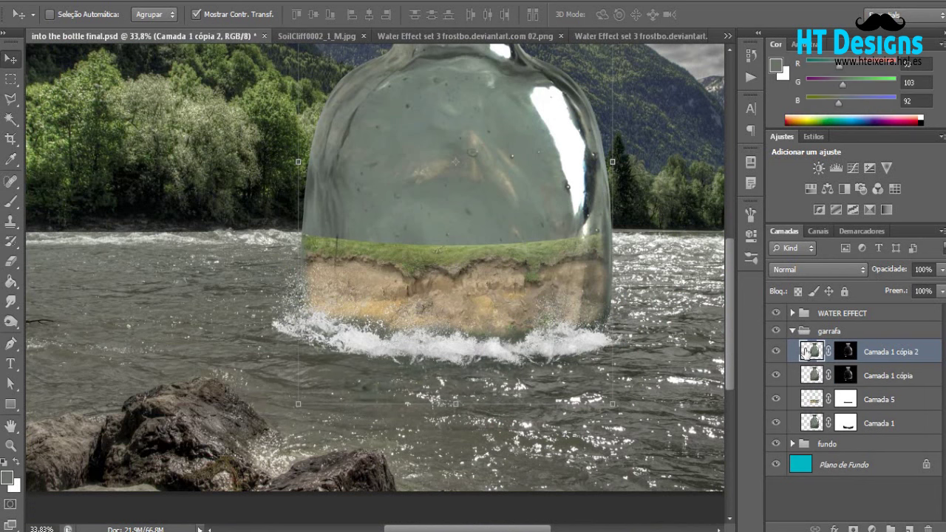
{"action": "left_click", "coordinate": [88, 2]}
{"action": "left_click", "coordinate": [342, 417]}
{"action": "left_click", "coordinate": [813, 423], "text": "ctrl"}
{"action": "left_click", "coordinate": [233, 2]}
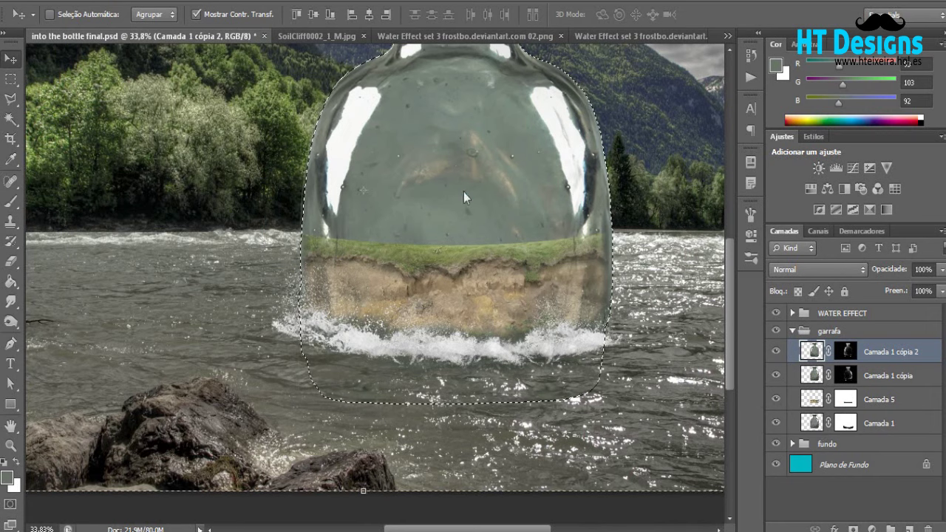
{"action": "scroll", "coordinate": [464, 192], "scroll_direction": "up", "scroll_amount": 1}
{"action": "mouse_move", "coordinate": [813, 352]}
{"action": "left_mouse_down"}
{"action": "mouse_move", "coordinate": [813, 375]}
{"action": "mouse_move", "coordinate": [813, 341]}
{"action": "left_mouse_up"}
- Rename the soil layer to TERRA
{"action": "double_click", "coordinate": [879, 447]}
{"action": "type", "text": "TERRA"}
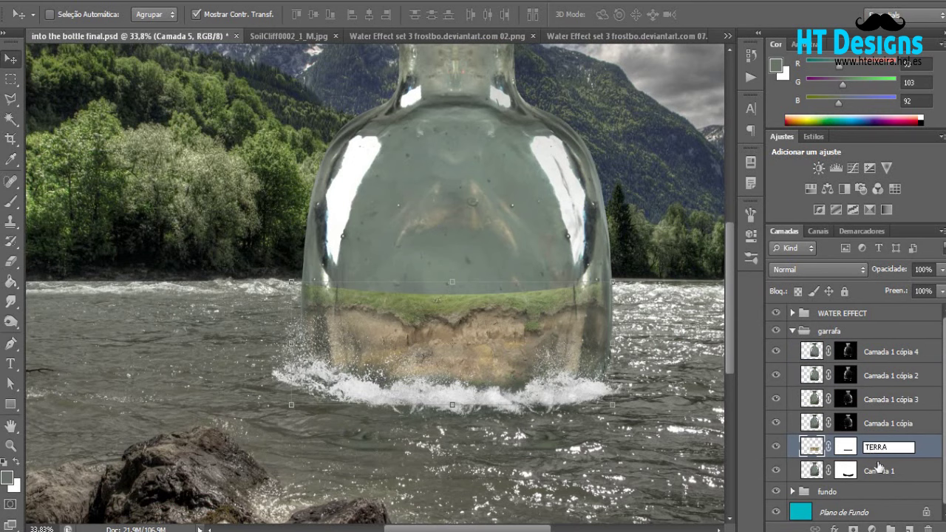
{"action": "key", "text": "Return"}
{"action": "scroll", "coordinate": [355, 363], "scroll_direction": "up", "scroll_amount": 3}
{"action": "key", "text": "b"}
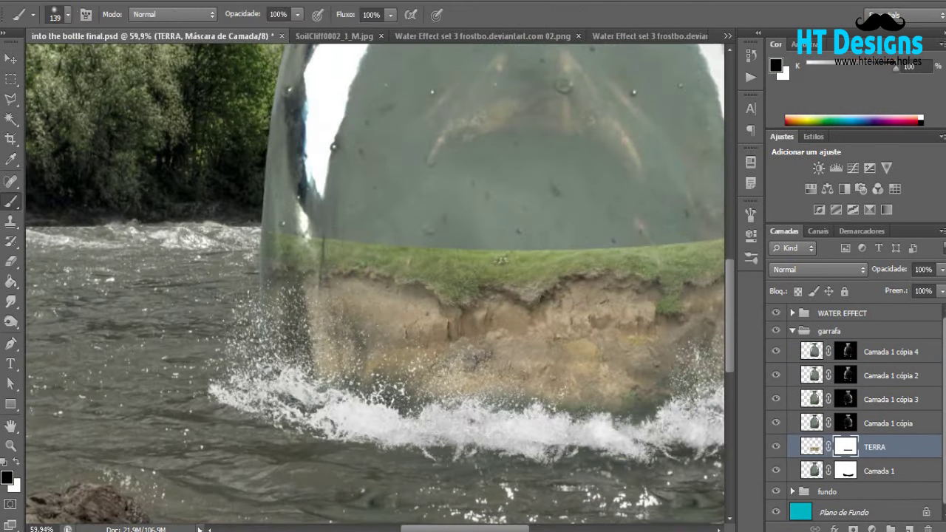
{"action": "scroll", "coordinate": [375, 287], "scroll_direction": "down", "scroll_amount": 1}
{"action": "scroll", "coordinate": [375, 286], "scroll_direction": "down", "scroll_amount": 1}
{"action": "key", "text": "v"}
{"action": "scroll", "coordinate": [375, 286], "scroll_direction": "down", "scroll_amount": 1}
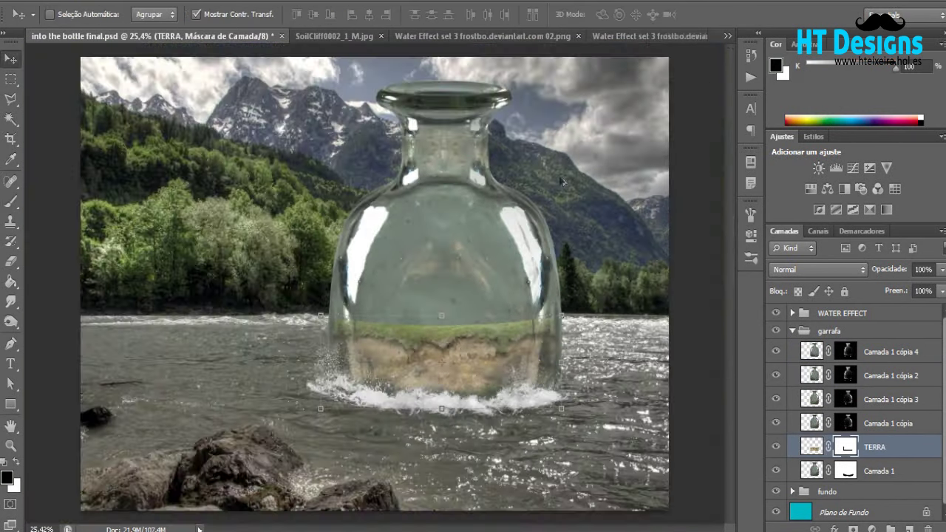
- Select a rectangle of grass in the meadow photo and paste it inside the bottle
{"action": "left_click", "coordinate": [728, 36]}
{"action": "left_click", "coordinate": [841, 129]}
{"action": "key", "text": "m"}
{"action": "left_click_drag", "start_coordinate": [139, 270], "coordinate": [617, 455]}
{"action": "left_click", "coordinate": [728, 36]}
{"action": "left_click", "coordinate": [828, 38]}
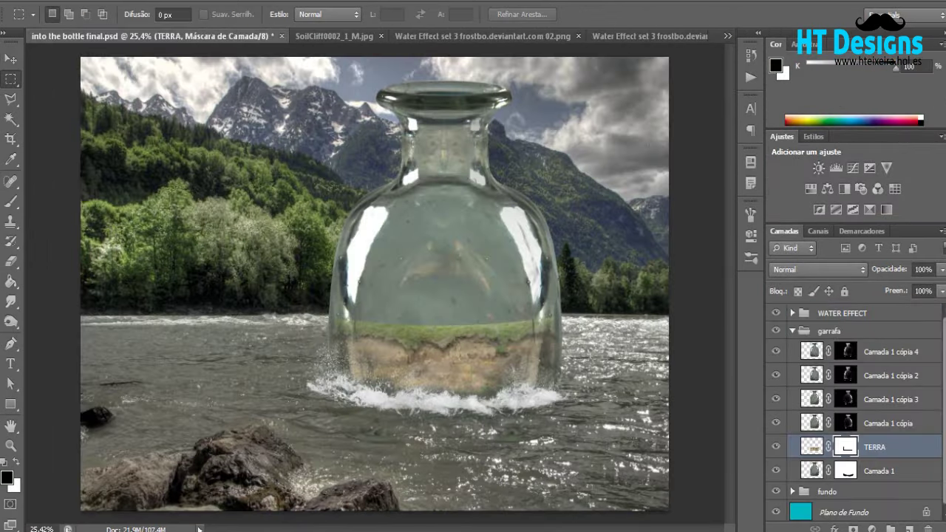
{"action": "key", "text": "ctrl+v"}
{"action": "key", "text": "v"}
{"action": "mouse_move", "coordinate": [259, 267]}
{"action": "left_mouse_down"}
{"action": "mouse_move", "coordinate": [406, 267]}
{"action": "mouse_move", "coordinate": [392, 293]}
{"action": "left_mouse_up"}
{"action": "scroll", "coordinate": [406, 267], "scroll_direction": "up", "scroll_amount": 1}
- Trim the pasted grass to the bottle's shape
{"action": "scroll", "coordinate": [416, 289], "scroll_direction": "up", "scroll_amount": 1}
{"action": "scroll", "coordinate": [392, 293], "scroll_direction": "down", "scroll_amount": 2}
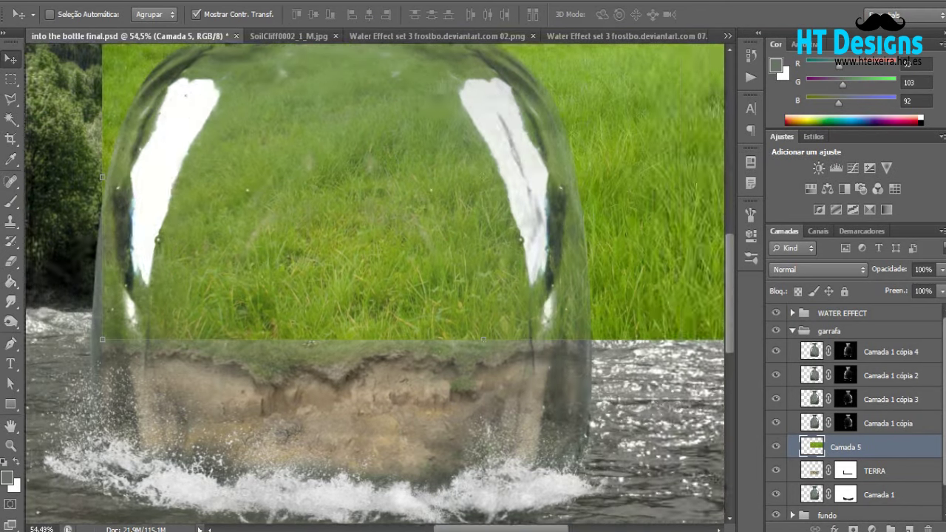
{"action": "left_click", "coordinate": [812, 494], "text": "ctrl"}
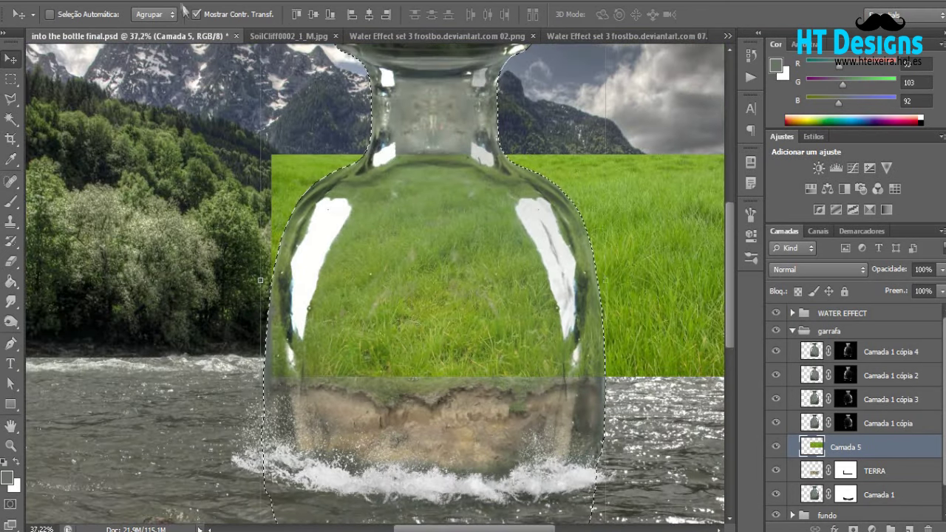
{"action": "key", "text": "ctrl+d"}
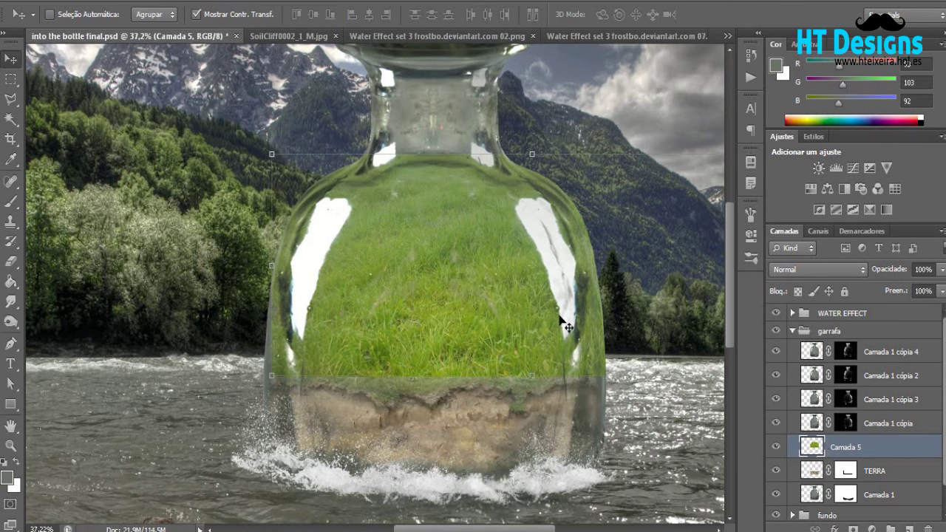
{"action": "left_click", "coordinate": [873, 529]}
- Add a Vibrance layer clipped to the grass with Vibrance -50 and Saturation -21
{"action": "left_click", "coordinate": [857, 372]}
{"action": "left_click", "coordinate": [854, 463], "text": "alt"}
{"action": "left_click_drag", "start_coordinate": [622, 266], "coordinate": [588, 267]}
{"action": "left_click_drag", "start_coordinate": [631, 297], "coordinate": [613, 297]}
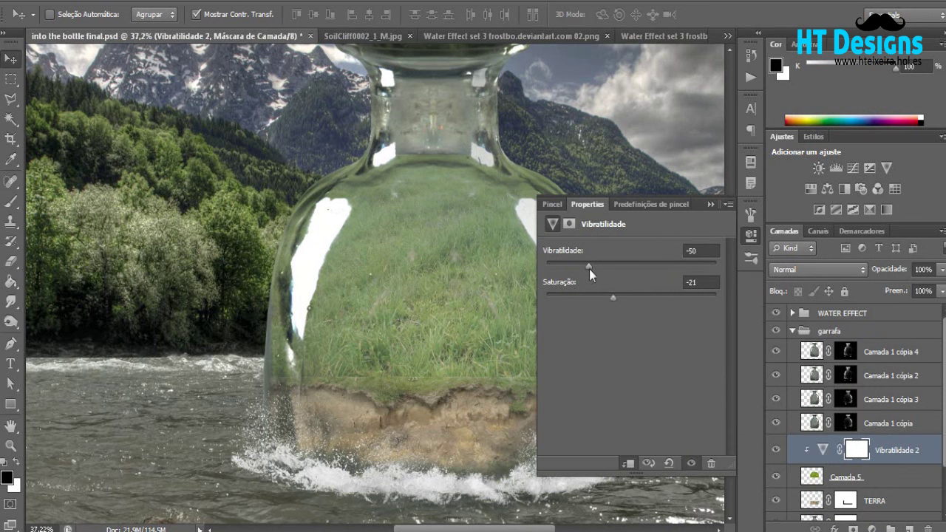
{"action": "left_click", "coordinate": [709, 205]}
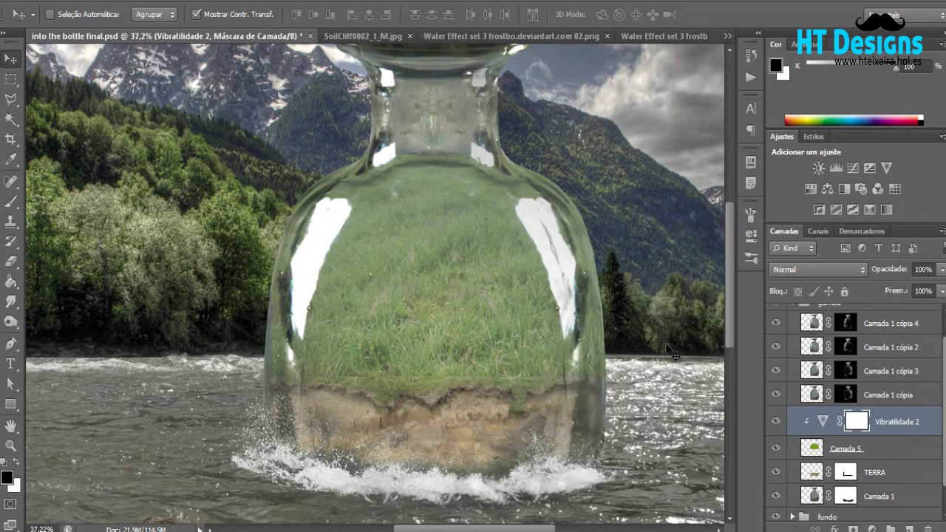
- Add a mask to the grass and paint its top away down toward the soil
{"action": "key", "text": "b"}
{"action": "left_click_drag", "start_coordinate": [873, 449], "coordinate": [847, 447]}
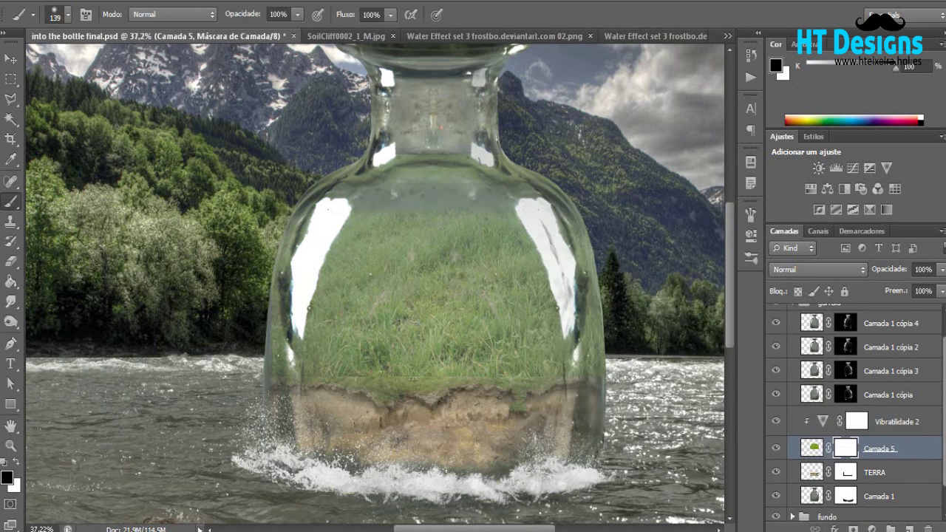
{"action": "left_click_drag", "start_coordinate": [318, 218], "coordinate": [584, 222]}
{"action": "left_click_drag", "start_coordinate": [314, 266], "coordinate": [564, 263]}
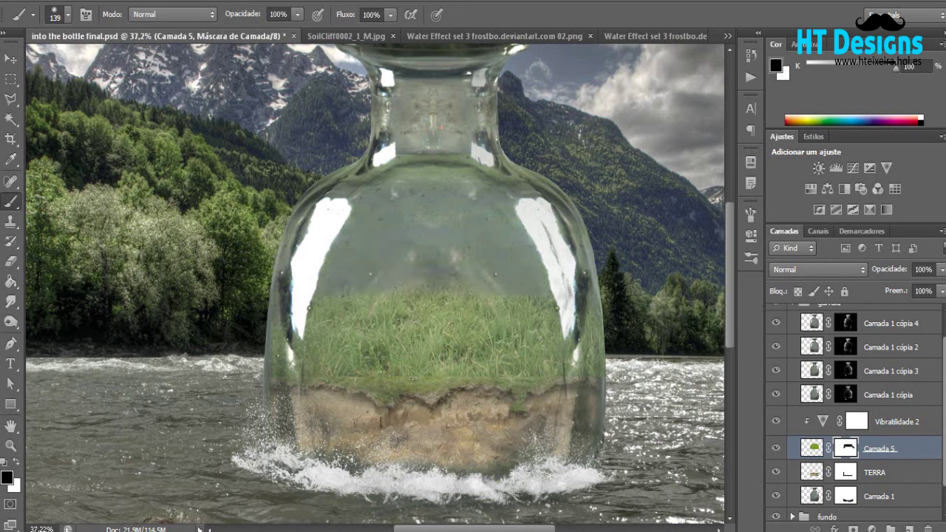
{"action": "left_click_drag", "start_coordinate": [314, 300], "coordinate": [566, 299]}
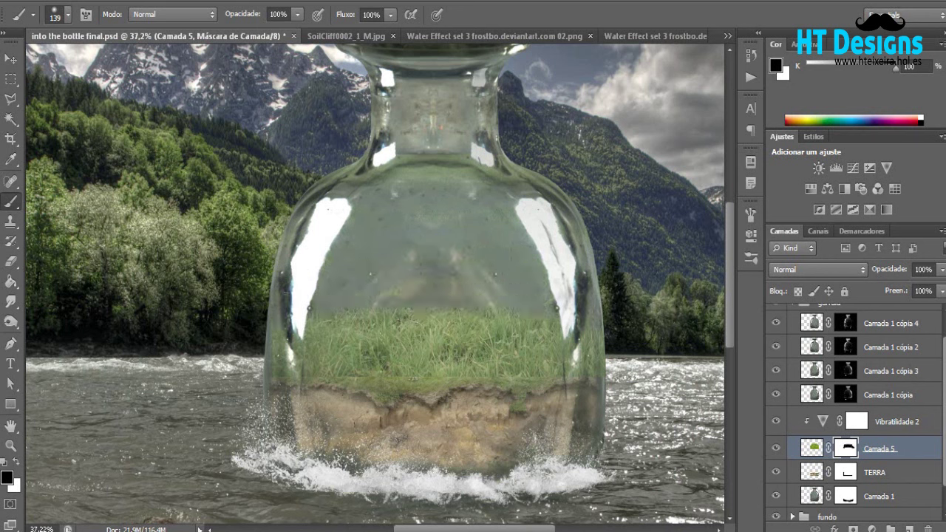
- Hide the grass top edge across the bottle with a 100 px brush
{"action": "left_click", "coordinate": [68, 14]}
{"action": "scroll", "coordinate": [183, 201], "scroll_direction": "down", "scroll_amount": 2}
{"action": "left_click", "coordinate": [71, 209]}
{"action": "key", "text": "Return"}
{"action": "scroll", "coordinate": [344, 406], "scroll_direction": "up", "scroll_amount": 3}
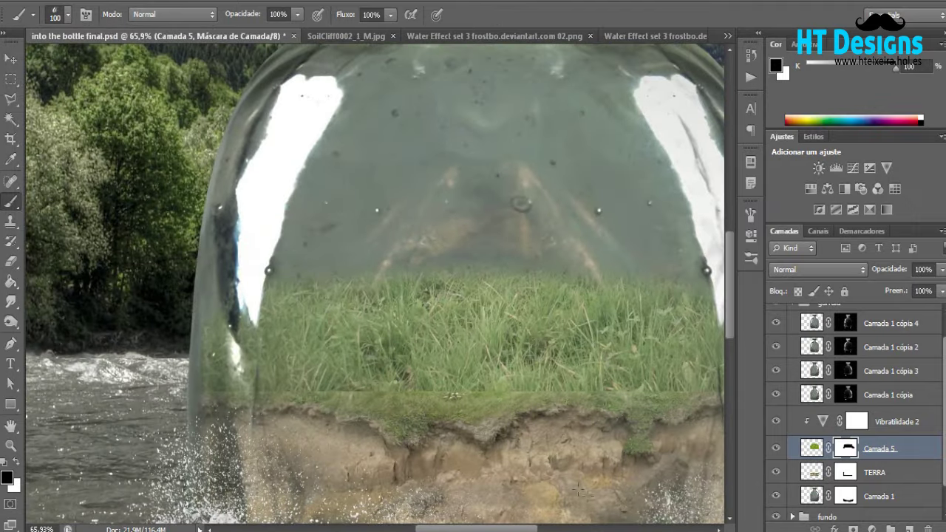
{"action": "scroll", "coordinate": [376, 281], "scroll_direction": "right", "scroll_amount": 3}
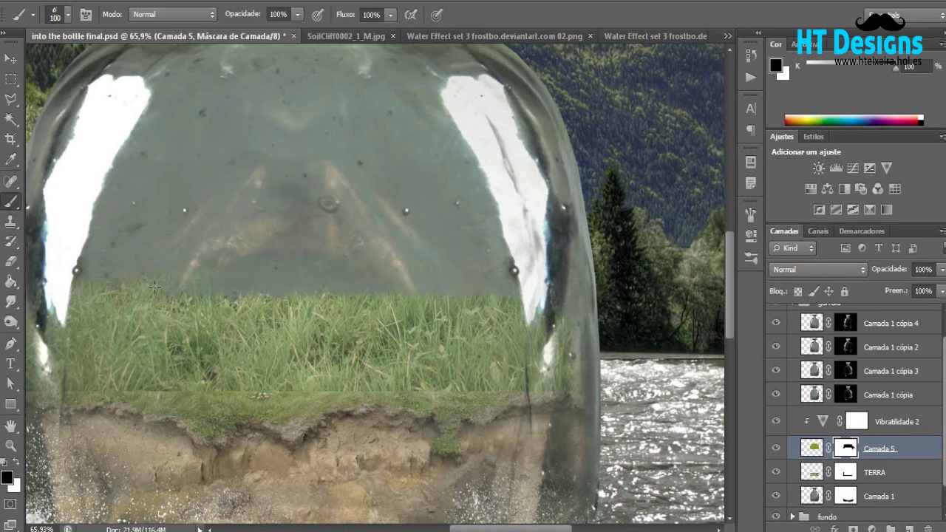
{"action": "scroll", "coordinate": [163, 288], "scroll_direction": "left", "scroll_amount": 3}
{"action": "left_click_drag", "start_coordinate": [337, 296], "coordinate": [533, 303]}
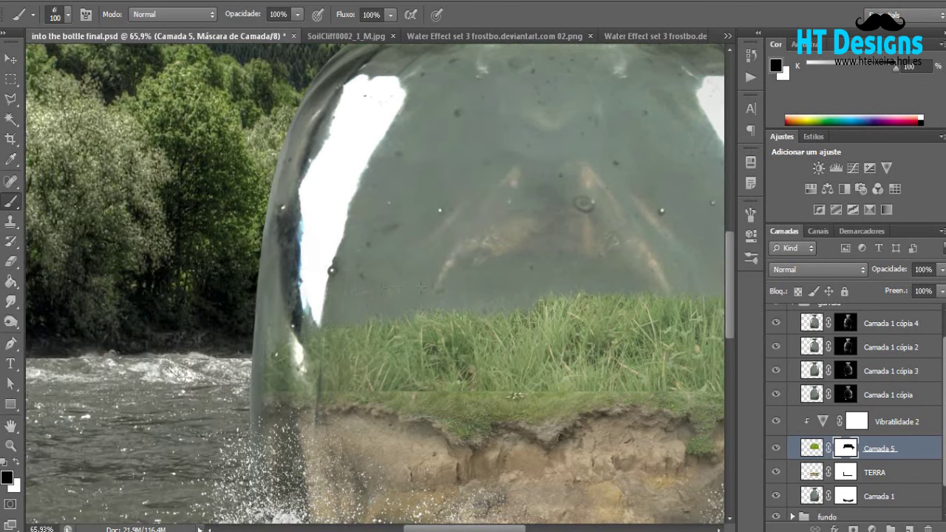
{"action": "scroll", "coordinate": [592, 311], "scroll_direction": "right", "scroll_amount": 3}
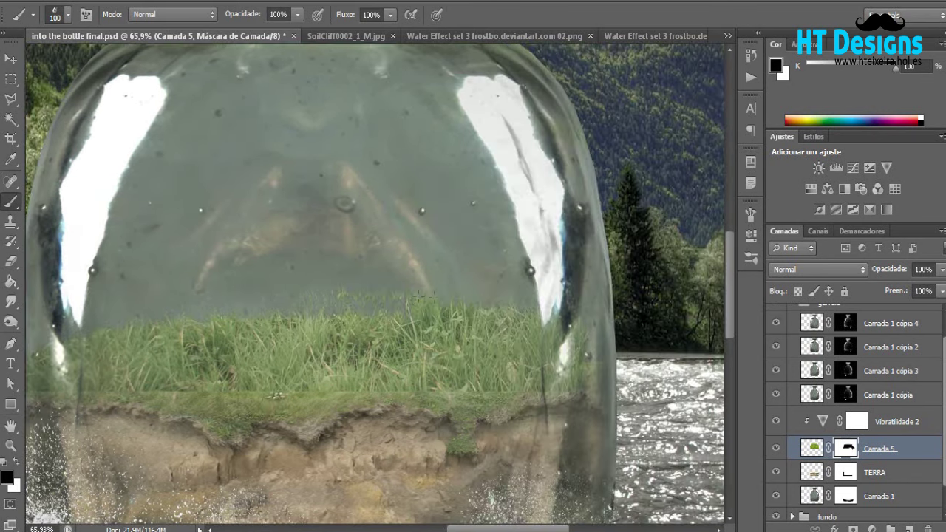
- Move the grass and vibrance below TERRA and paint out TERRA's grey edge strip
{"action": "left_click", "coordinate": [887, 422], "text": "shift"}
{"action": "key", "text": "ctrl+bracketleft"}
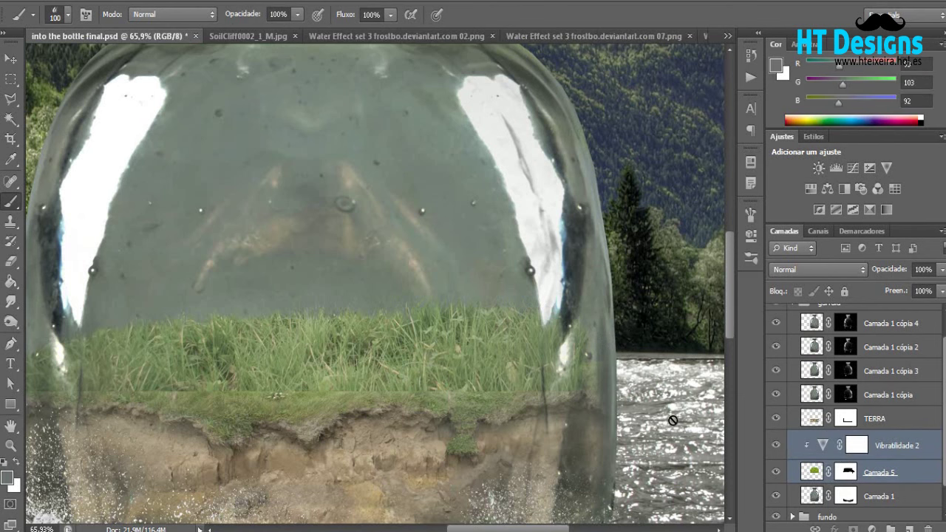
{"action": "left_click", "coordinate": [845, 418]}
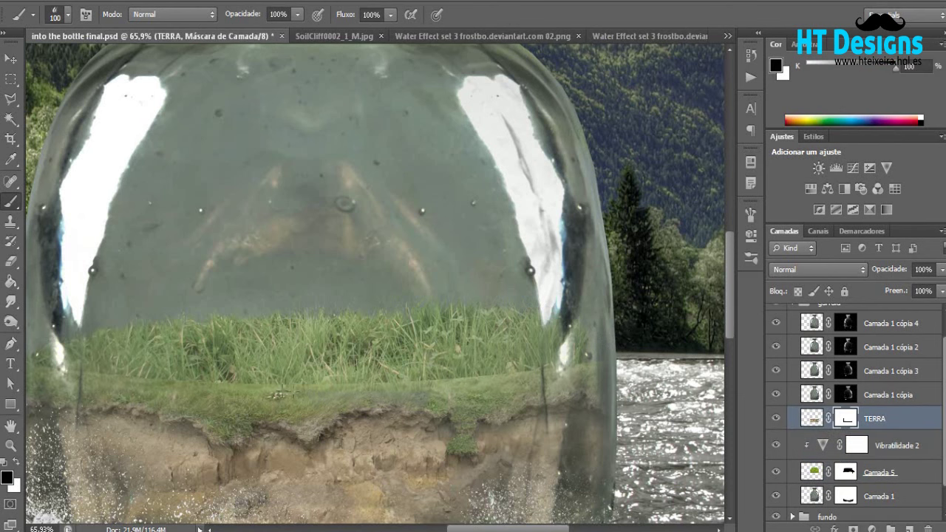
{"action": "left_click_drag", "start_coordinate": [314, 391], "coordinate": [220, 377]}
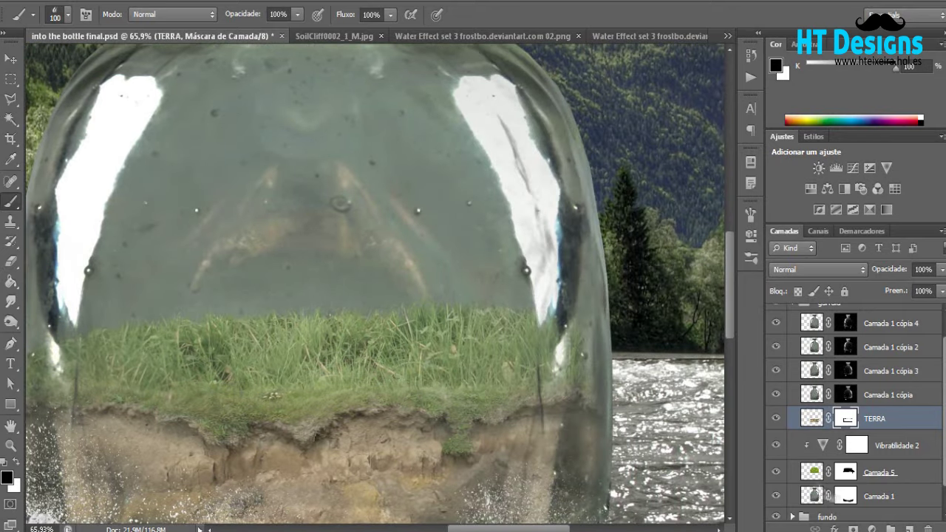
- Refine the grass and TERRA masks, swapping paint colour between white and black
{"action": "left_click", "coordinate": [813, 472]}
{"action": "key", "text": "x"}
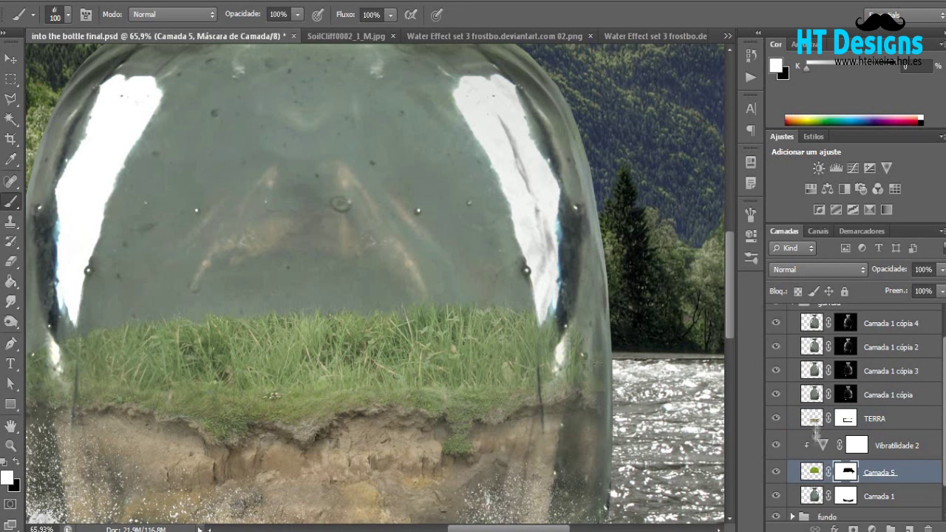
{"action": "left_click", "coordinate": [816, 427]}
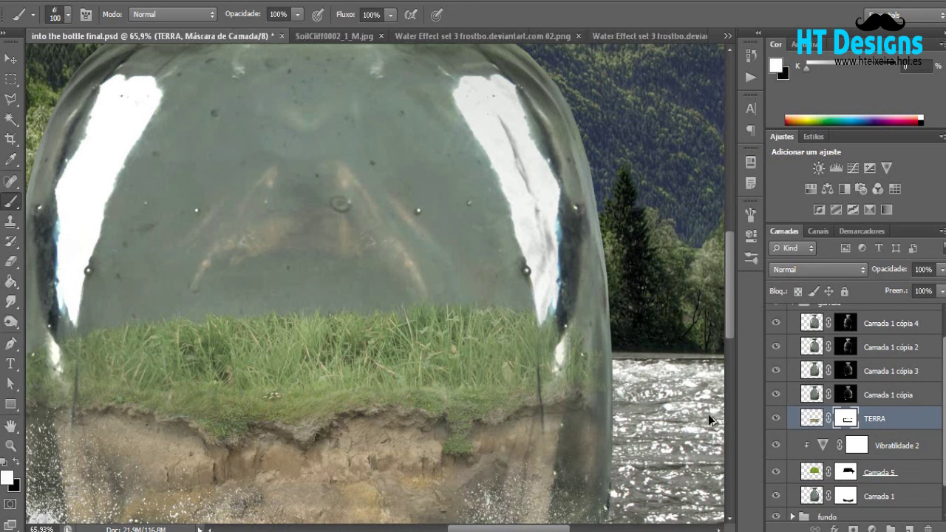
{"action": "left_click", "coordinate": [850, 473]}
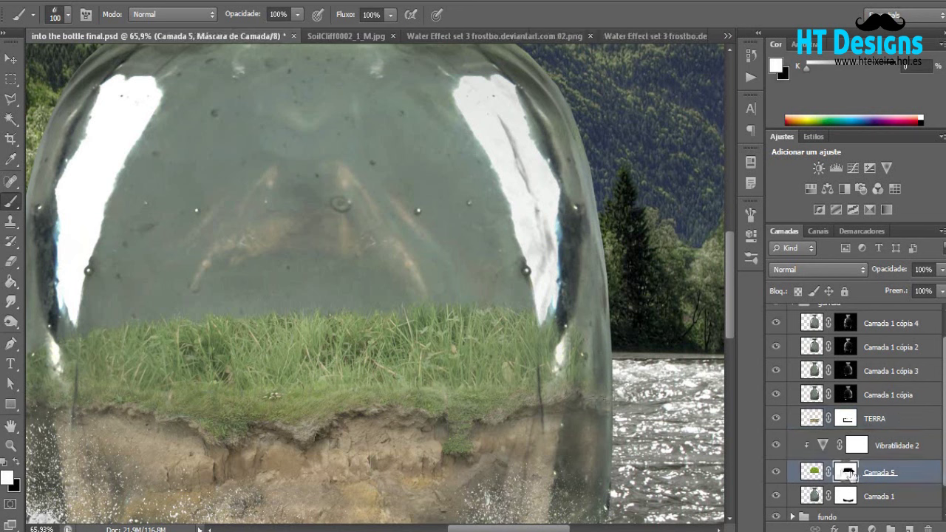
{"action": "key", "text": "x"}
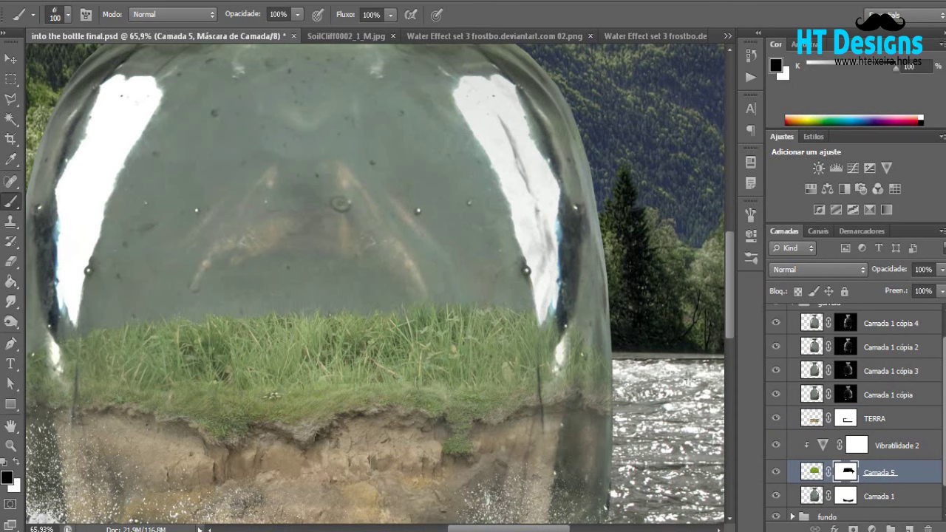
- Group the grass and soil layers into a group named RELVA E TERRA
{"action": "scroll", "coordinate": [473, 318], "scroll_direction": "down", "scroll_amount": 2}
{"action": "scroll", "coordinate": [473, 318], "scroll_direction": "down", "scroll_amount": 2}
{"action": "scroll", "coordinate": [473, 318], "scroll_direction": "down", "scroll_amount": 2}
{"action": "left_click", "coordinate": [11, 60]}
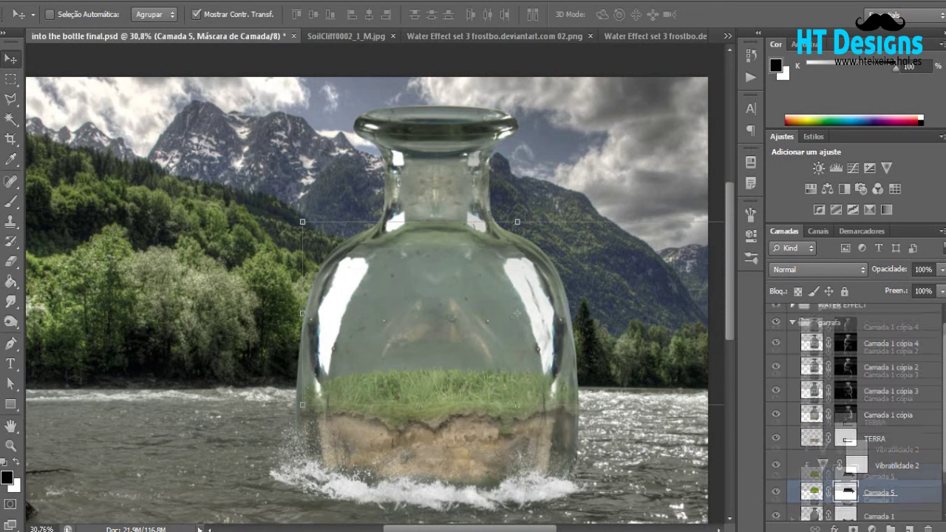
{"action": "left_click", "coordinate": [903, 414], "text": "shift"}
{"action": "key", "text": "ctrl+g"}
{"action": "double_click", "coordinate": [844, 443]}
{"action": "type", "text": "RELVA E TERRA"}
{"action": "key", "text": "Return"}
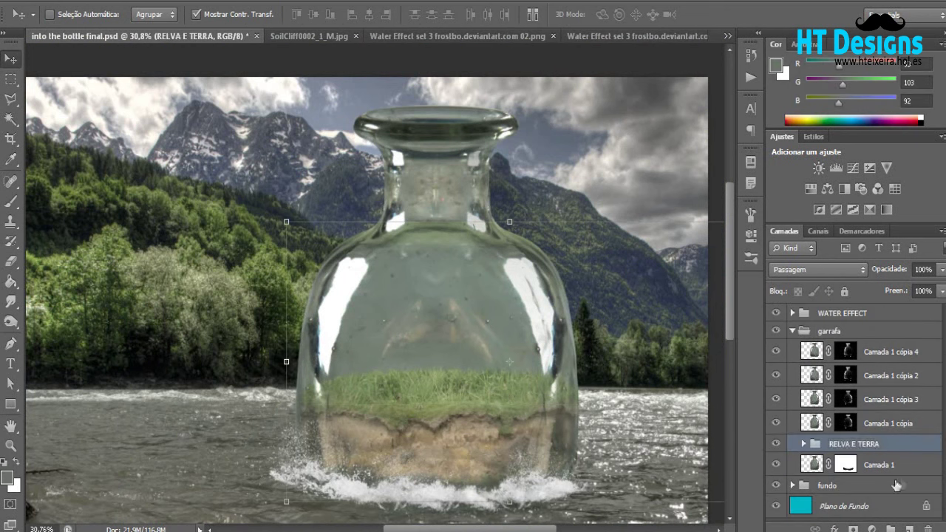
- Add a new layer named SOMBRA clipped to the RELVA E TERRA group
{"action": "left_click", "coordinate": [909, 529]}
{"action": "double_click", "coordinate": [845, 447]}
{"action": "type", "text": "SOMBRA"}
{"action": "key", "text": "Return"}
{"action": "left_click", "coordinate": [889, 457], "text": "alt"}
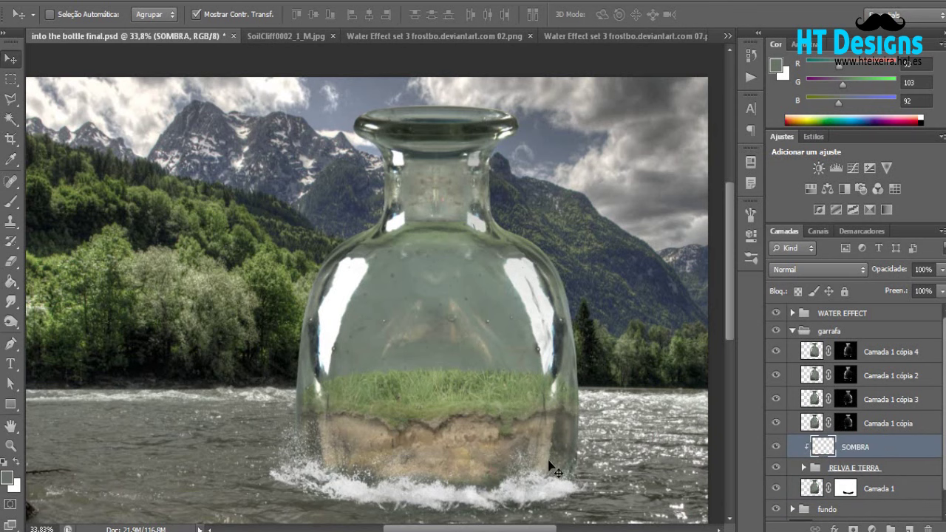
{"action": "scroll", "coordinate": [444, 296], "scroll_direction": "up", "scroll_amount": 1}
- Set up a black soft round brush for painting shadows
{"action": "key", "text": "b"}
{"action": "key", "text": "x"}
{"action": "key", "text": "x"}
{"action": "left_click", "coordinate": [68, 14]}
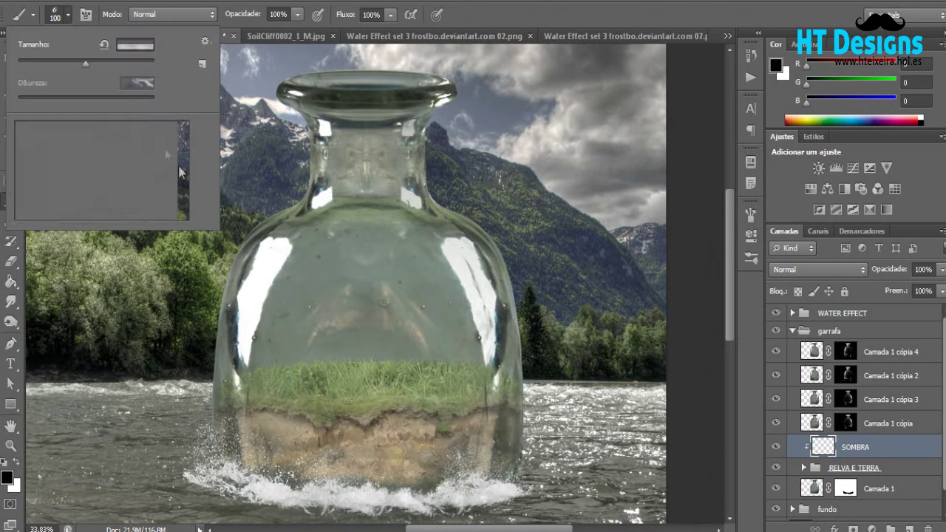
{"action": "left_click", "coordinate": [183, 128]}
{"action": "left_click", "coordinate": [185, 126]}
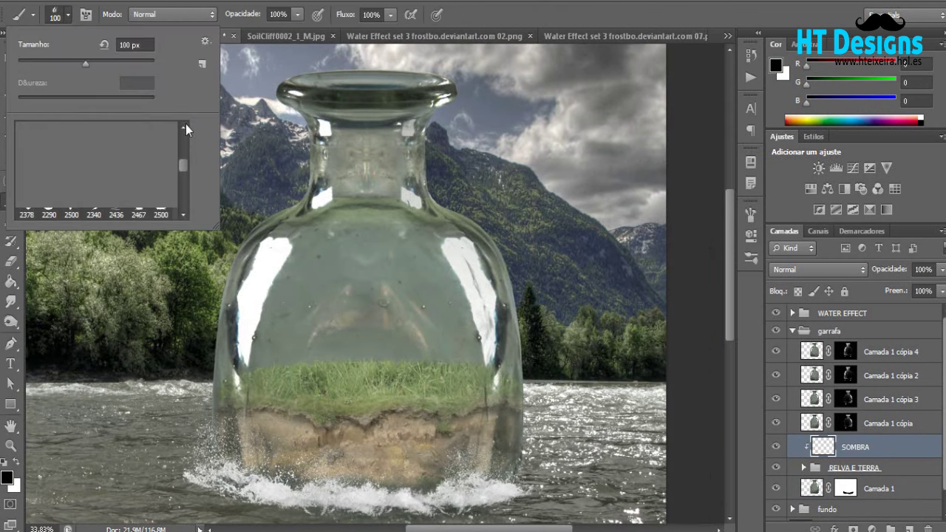
{"action": "left_click", "coordinate": [184, 127]}
{"action": "left_click", "coordinate": [70, 133]}
{"action": "key", "text": "Return"}
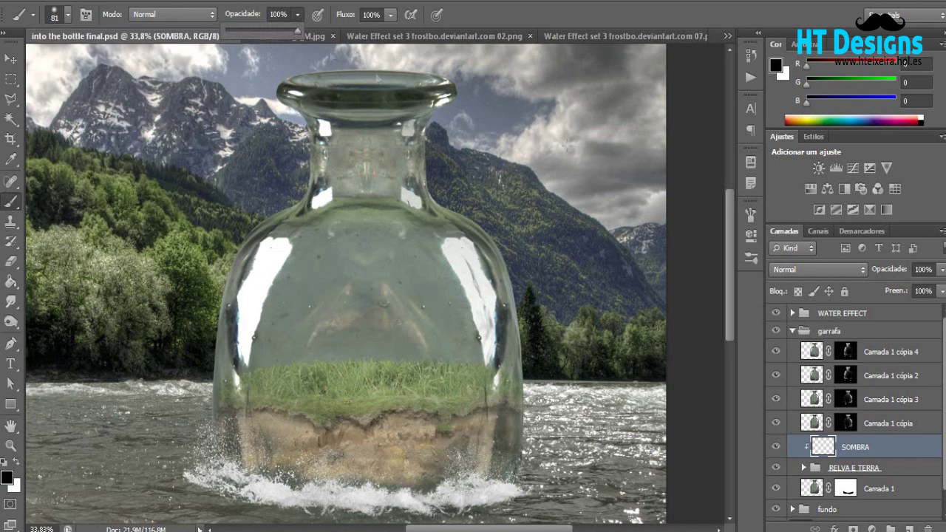
- Darken the bottom of the bottle on SOMBRA and set its opacity to 37%
{"action": "left_click_drag", "start_coordinate": [889, 269], "coordinate": [869, 269]}
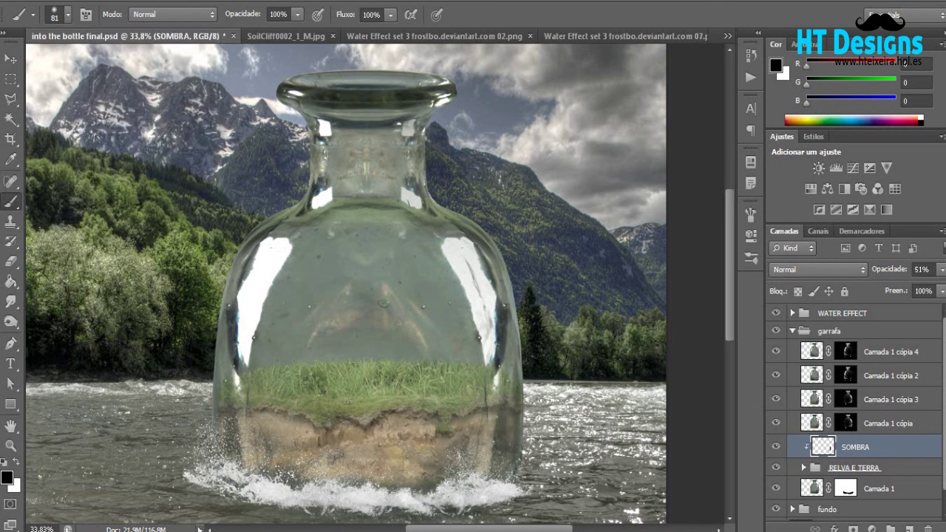
{"action": "mouse_move", "coordinate": [235, 385]}
{"action": "left_mouse_down"}
{"action": "mouse_move", "coordinate": [222, 469]}
{"action": "mouse_move", "coordinate": [443, 473]}
{"action": "left_mouse_up"}
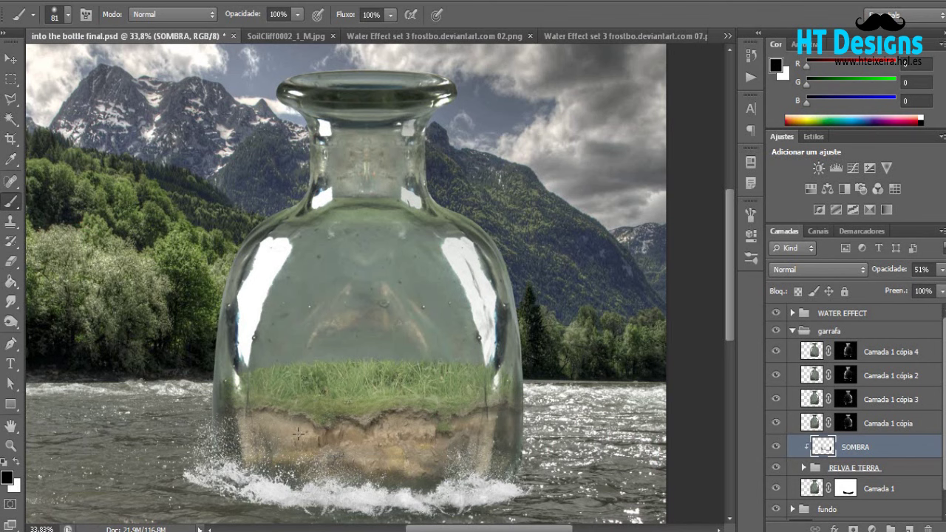
{"action": "left_click", "coordinate": [942, 269]}
{"action": "left_click_drag", "start_coordinate": [908, 293], "coordinate": [900, 293]}
- Paint a dark shadow across the soil top on a new clipped layer, lowering its opacity
{"action": "left_click", "coordinate": [909, 529], "text": "ctrl"}
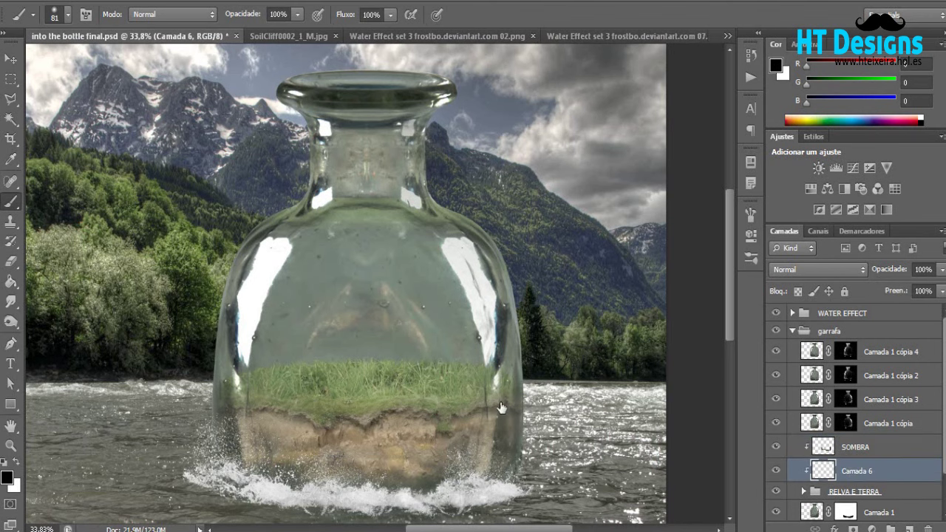
{"action": "scroll", "coordinate": [310, 455], "scroll_direction": "up", "scroll_amount": 2, "text": "alt"}
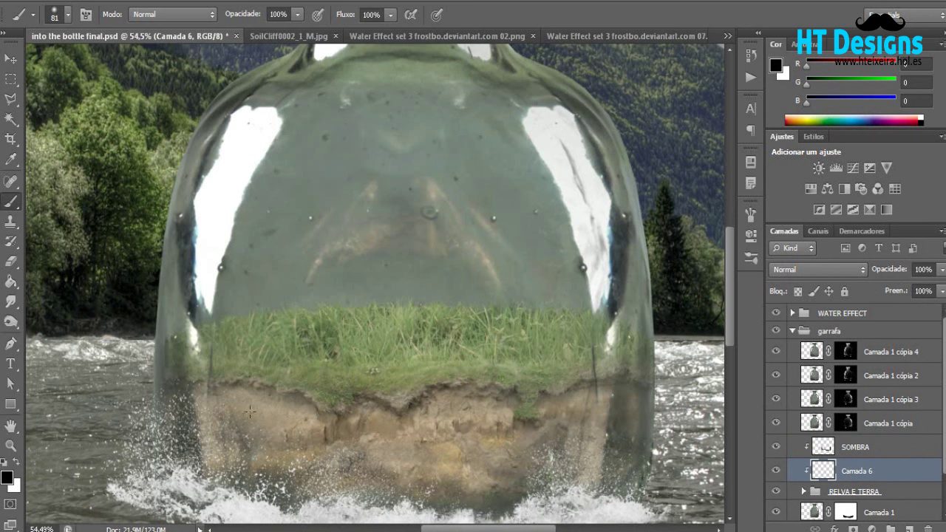
{"action": "mouse_move", "coordinate": [270, 387]}
{"action": "left_mouse_down"}
{"action": "mouse_move", "coordinate": [211, 391]}
{"action": "mouse_move", "coordinate": [649, 386]}
{"action": "left_mouse_up"}
{"action": "mouse_move", "coordinate": [203, 399]}
{"action": "left_mouse_down"}
{"action": "mouse_move", "coordinate": [418, 506]}
{"action": "mouse_move", "coordinate": [370, 492]}
{"action": "left_mouse_up"}
{"action": "mouse_move", "coordinate": [941, 270]}
{"action": "left_mouse_down"}
{"action": "mouse_move", "coordinate": [932, 283]}
{"action": "mouse_move", "coordinate": [876, 288]}
{"action": "left_mouse_up"}
- Apply a 3-pixel Box Blur to the soil-top shadow layer
{"action": "left_click", "coordinate": [300, 0]}
{"action": "left_click", "coordinate": [479, 205]}
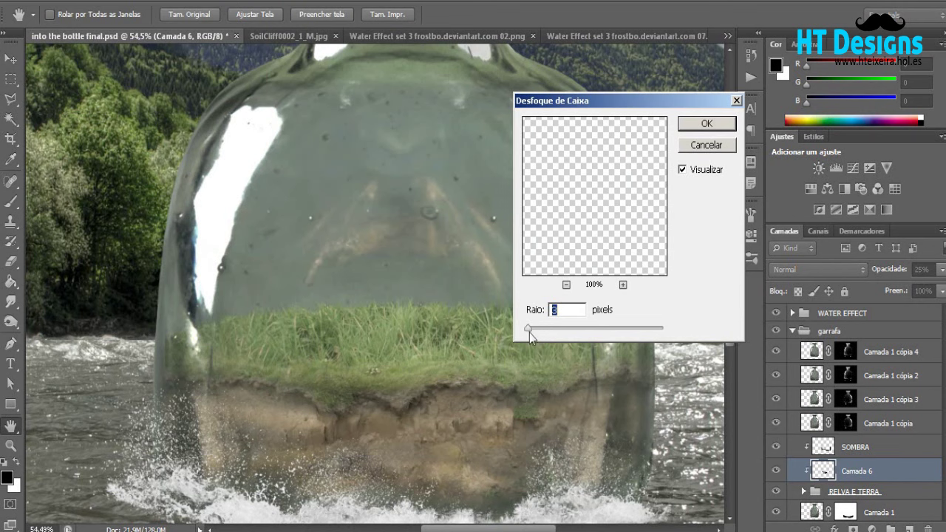
{"action": "left_click", "coordinate": [706, 123]}
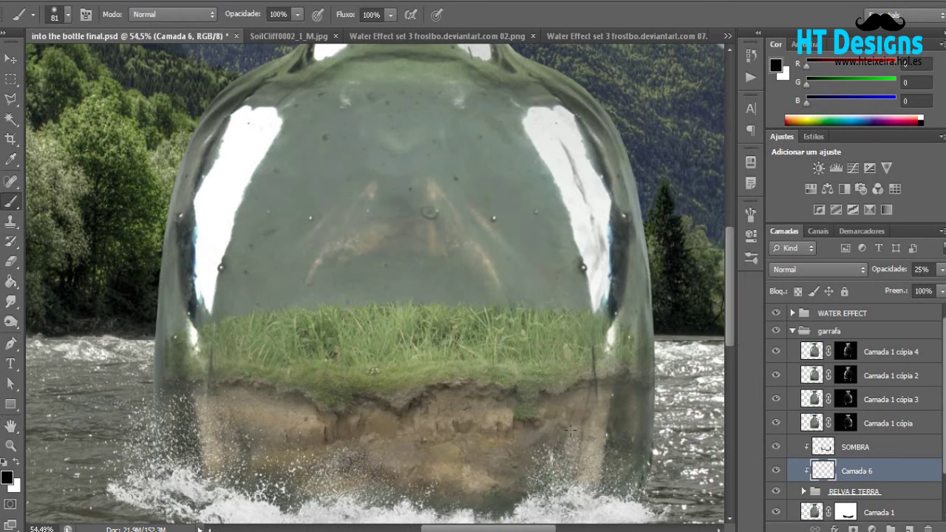
{"action": "scroll", "coordinate": [414, 281], "scroll_direction": "down", "scroll_amount": 3}
{"action": "scroll", "coordinate": [388, 379], "scroll_direction": "up", "scroll_amount": 2}
- Select the Camada 5 layer and target its layer mask
{"action": "left_click", "coordinate": [471, 389], "text": "ctrl"}
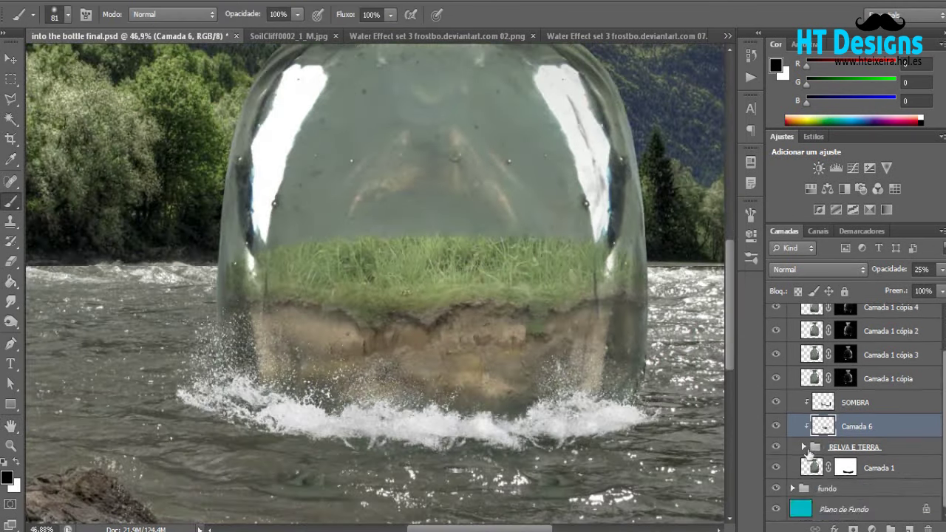
{"action": "scroll", "coordinate": [200, 281], "scroll_direction": "up", "scroll_amount": 1}
{"action": "left_click", "coordinate": [68, 14]}
{"action": "left_click", "coordinate": [857, 485]}
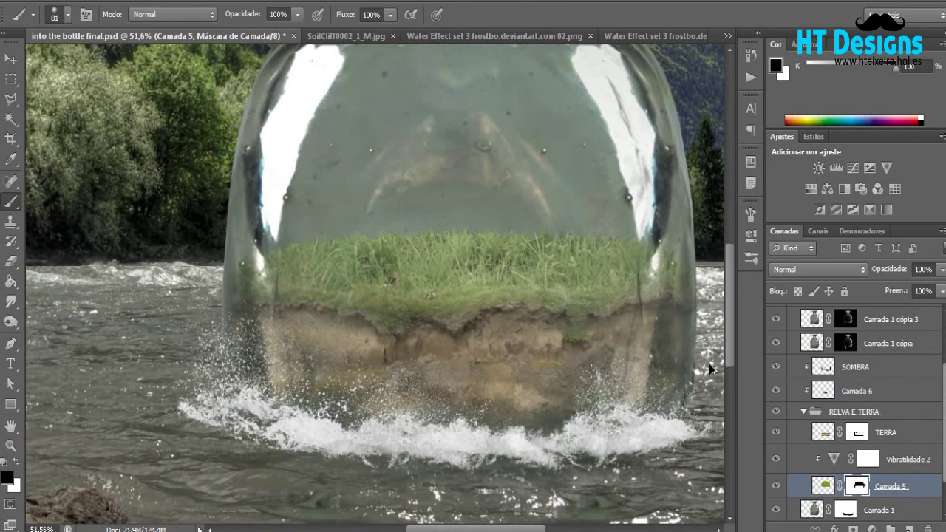
{"action": "scroll", "coordinate": [518, 384], "scroll_direction": "down", "scroll_amount": 1}
{"action": "scroll", "coordinate": [480, 407], "scroll_direction": "down", "scroll_amount": 1}
{"action": "scroll", "coordinate": [451, 429], "scroll_direction": "down", "scroll_amount": 3}
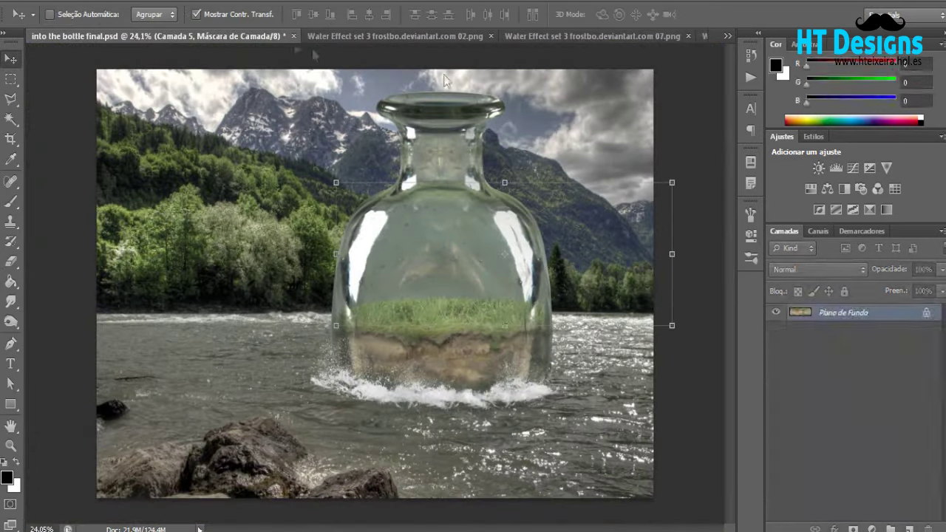
- Paste the tree from png_tree into the composite's RELVA E TERRA group, shifting it right and down
{"action": "left_click", "coordinate": [728, 36]}
{"action": "left_click", "coordinate": [805, 154]}
{"action": "left_click", "coordinate": [728, 35]}
{"action": "left_click", "coordinate": [781, 38]}
{"action": "key", "text": "ctrl+v"}
{"action": "mouse_move", "coordinate": [869, 510]}
{"action": "left_mouse_down"}
{"action": "mouse_move", "coordinate": [903, 462]}
{"action": "mouse_move", "coordinate": [887, 314]}
{"action": "mouse_move", "coordinate": [863, 466]}
{"action": "mouse_move", "coordinate": [855, 448]}
{"action": "left_mouse_up"}
{"action": "key", "text": "ctrl+t"}
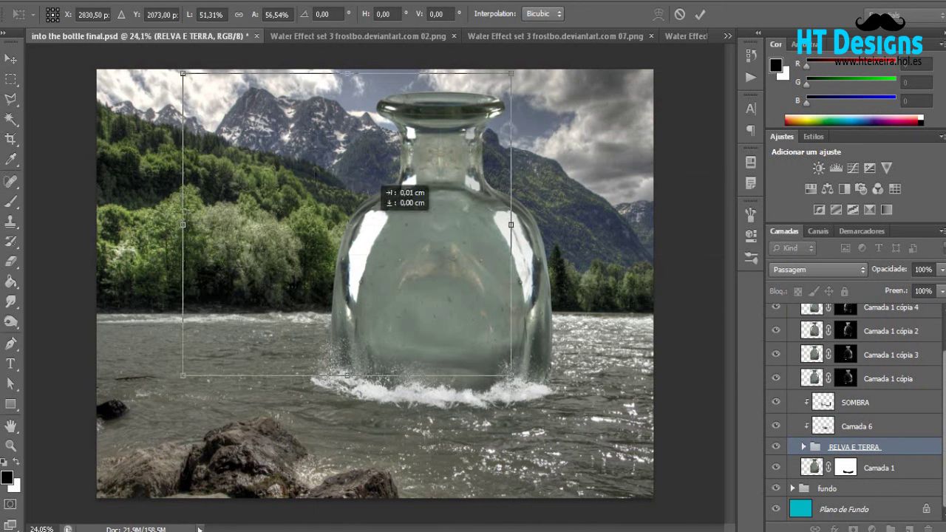
{"action": "left_click_drag", "start_coordinate": [376, 185], "coordinate": [457, 231]}
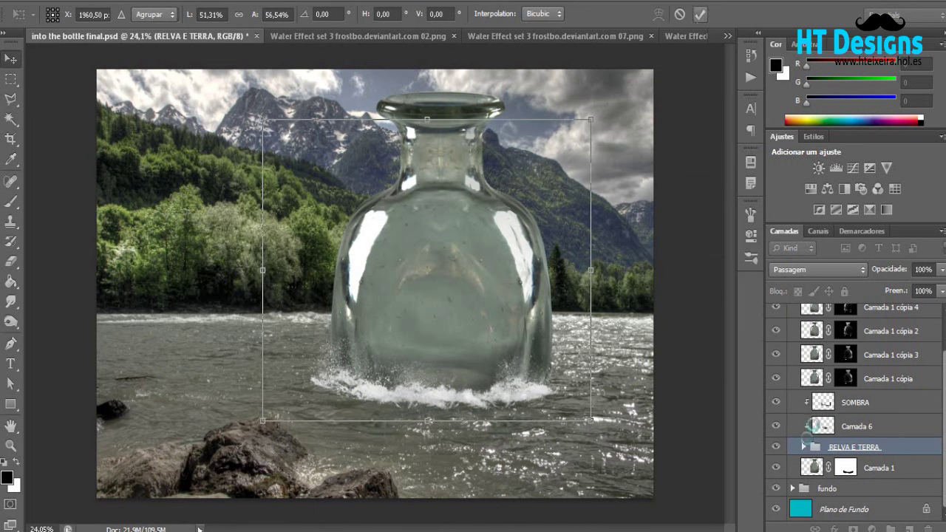
{"action": "key", "text": "Return"}
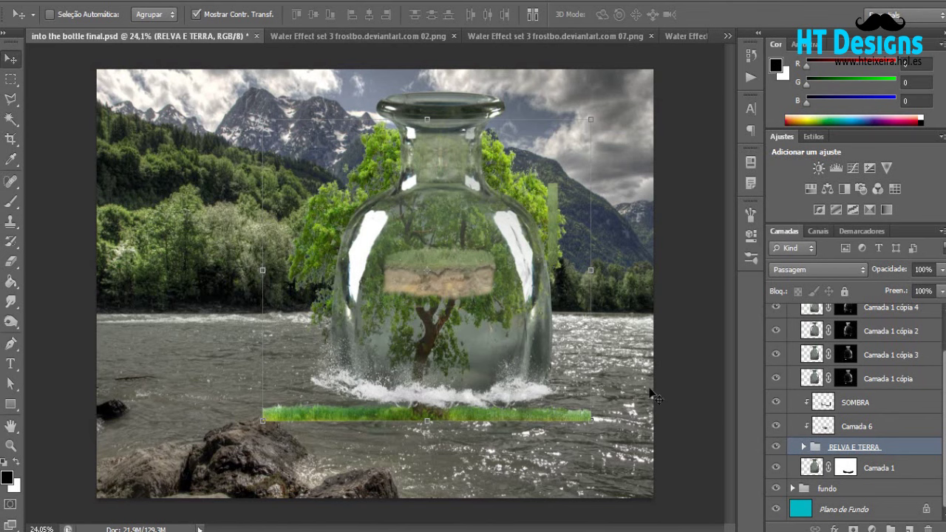
- Paste the tree as a new layer above TERRA and shrink it onto the grass inside the bottle
{"action": "key", "text": "ctrl+v"}
{"action": "key", "text": "ctrl+bracketright"}
{"action": "key", "text": "ctrl+bracketright"}
{"action": "key", "text": "ctrl+bracketright"}
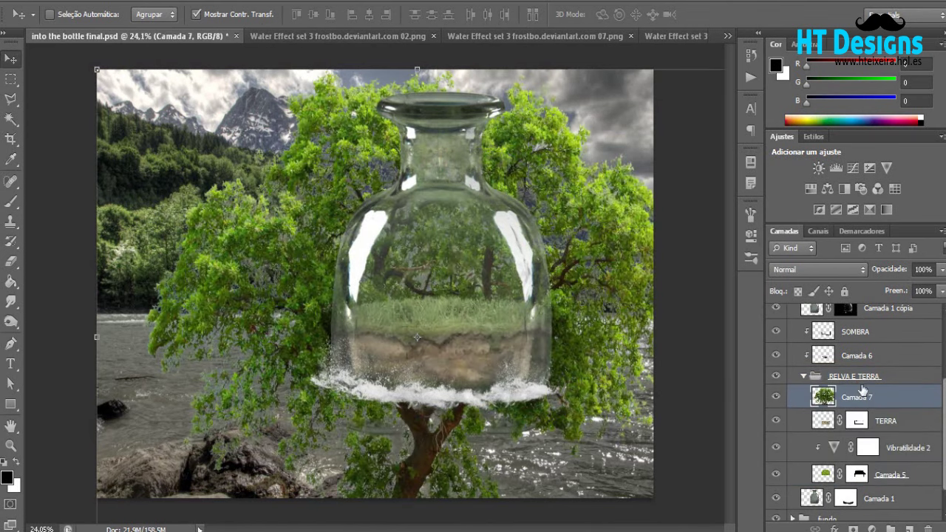
{"action": "key", "text": "ctrl+t"}
{"action": "mouse_move", "coordinate": [97, 69]}
{"action": "left_mouse_down"}
{"action": "mouse_move", "coordinate": [363, 285]}
{"action": "mouse_move", "coordinate": [356, 218]}
{"action": "mouse_move", "coordinate": [435, 204]}
{"action": "left_mouse_up"}
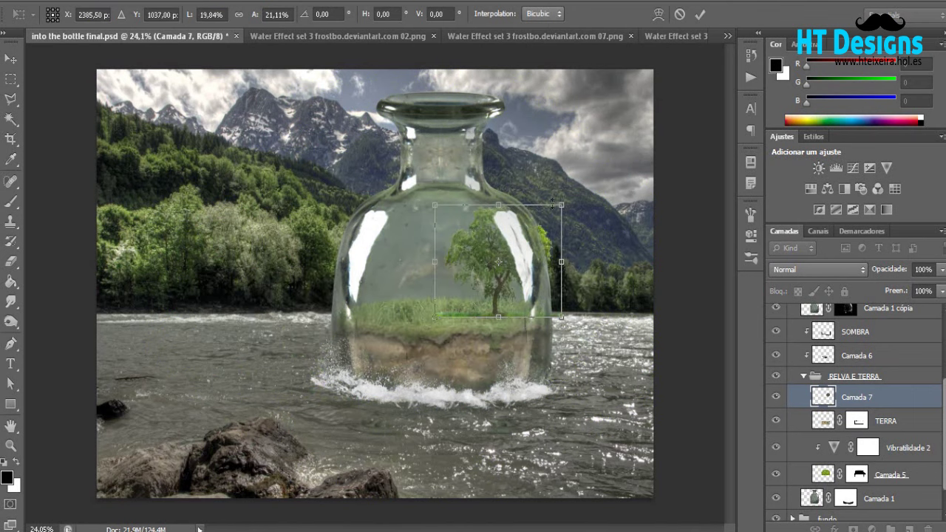
{"action": "left_click_drag", "start_coordinate": [502, 272], "coordinate": [490, 273]}
{"action": "key", "text": "Return"}
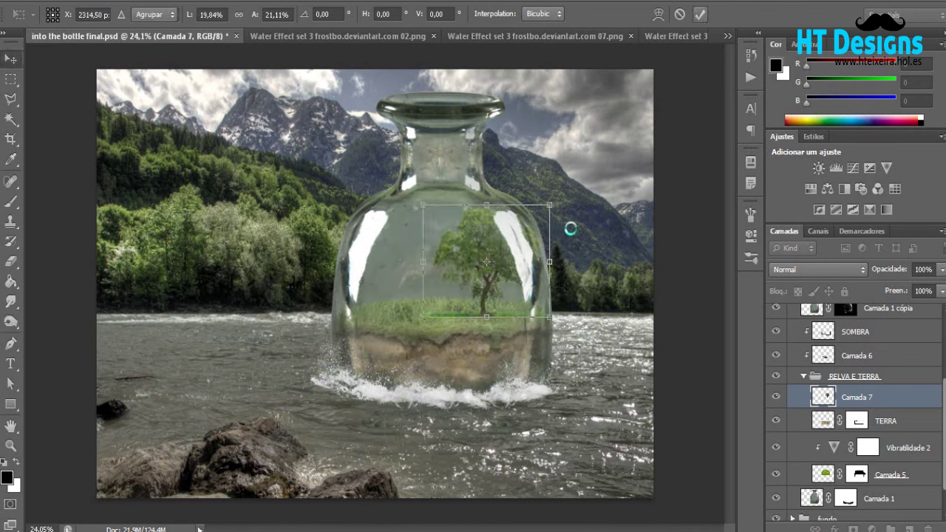
- Add a Vibrance adjustment clipped to the tree layer
{"action": "scroll", "coordinate": [571, 228], "scroll_direction": "up", "scroll_amount": 3}
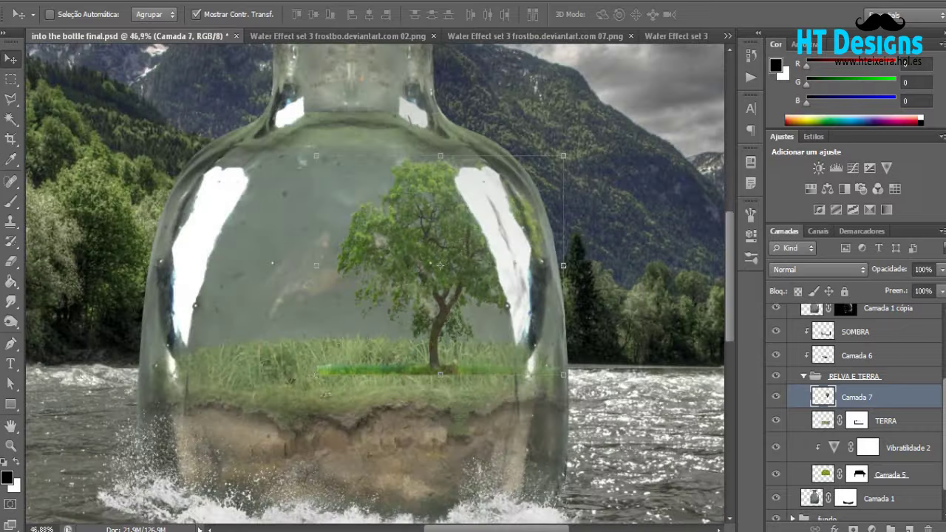
{"action": "left_click", "coordinate": [887, 168]}
{"action": "key", "text": "ctrl+alt+g"}
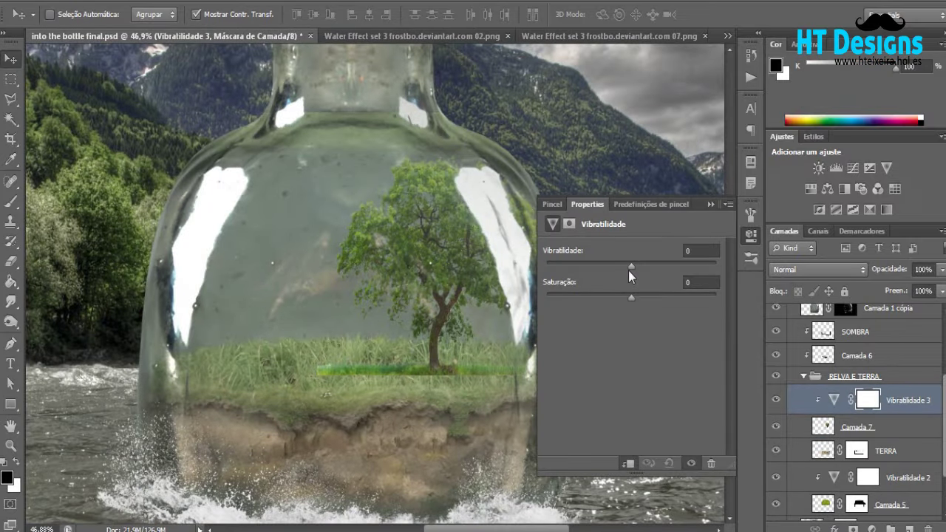
- Lower the tree's Vibrance saturation to -17 and rename the tree layer ARVORE
{"action": "left_click_drag", "start_coordinate": [631, 298], "coordinate": [617, 299]}
{"action": "left_click", "coordinate": [710, 204]}
{"action": "key", "text": "b"}
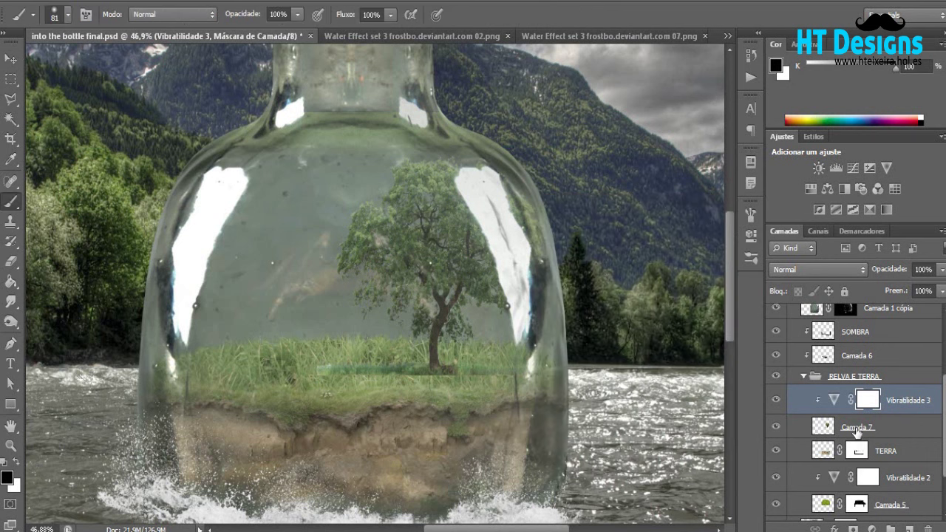
{"action": "left_click", "coordinate": [856, 429]}
{"action": "double_click", "coordinate": [856, 427]}
{"action": "type", "text": "ARVORE"}
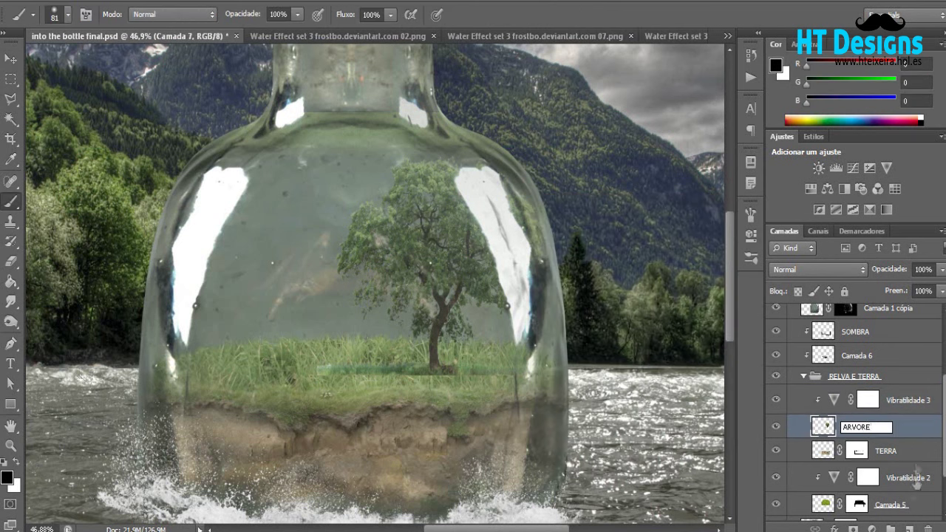
{"action": "left_click", "coordinate": [853, 530]}
- Mask ARVORE and brush its base so it blends into the grass
{"action": "left_click", "coordinate": [67, 14]}
{"action": "left_click", "coordinate": [71, 205]}
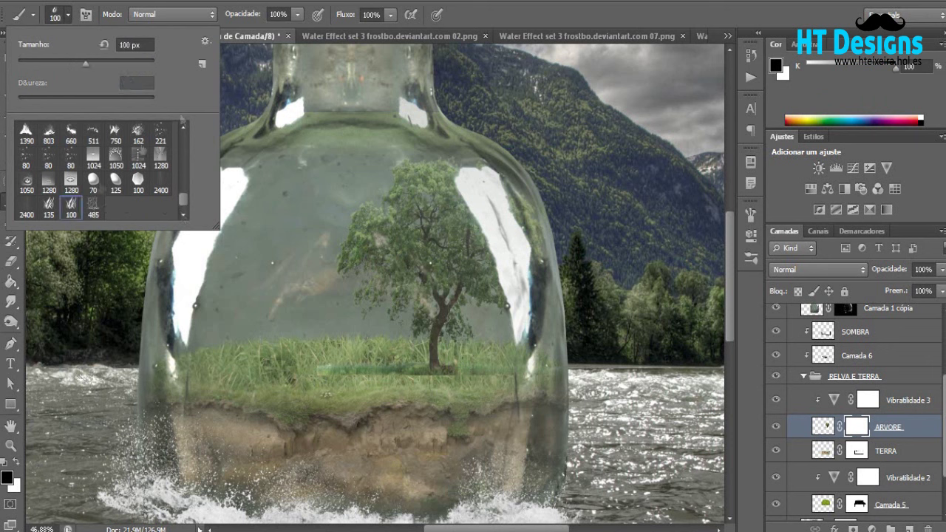
{"action": "key", "text": "Return"}
{"action": "left_click_drag", "start_coordinate": [391, 370], "coordinate": [451, 369]}
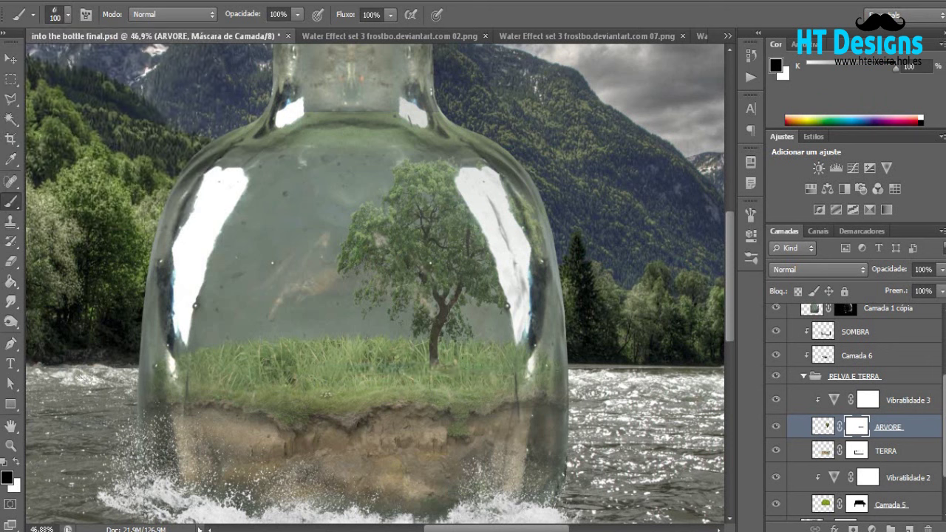
{"action": "left_click", "coordinate": [67, 18]}
{"action": "left_click_drag", "start_coordinate": [184, 205], "coordinate": [188, 144]}
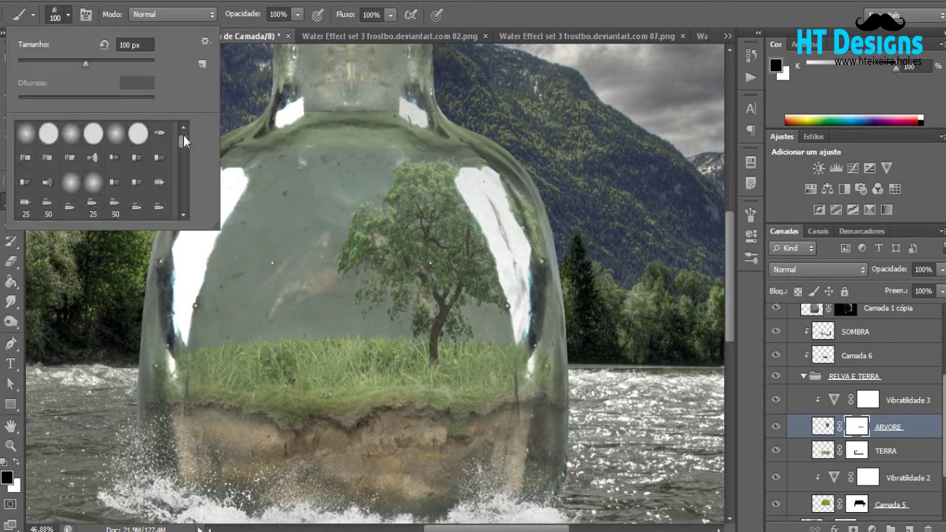
- Add a new layer named SOMBRA above ARVORE, keeping the vibrance adjustment below it
{"action": "left_click", "coordinate": [909, 529]}
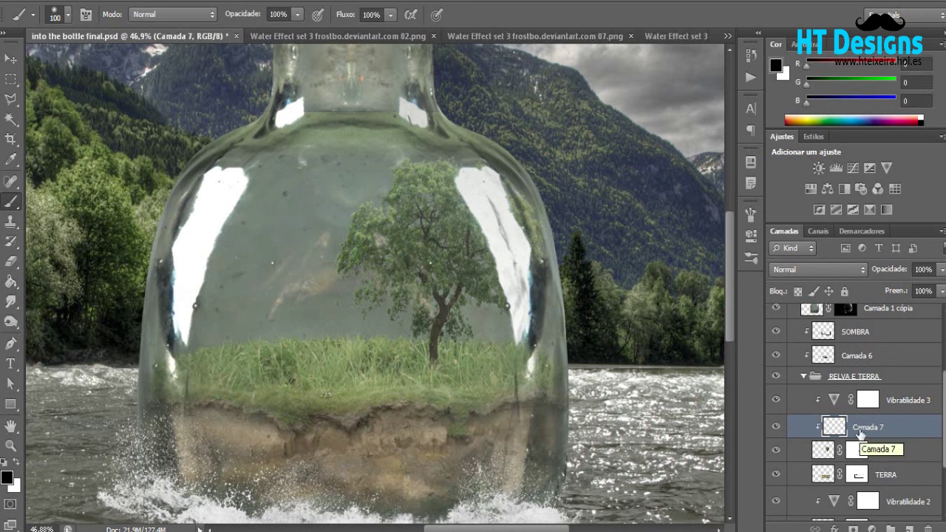
{"action": "left_click_drag", "start_coordinate": [893, 403], "coordinate": [891, 439]}
{"action": "double_click", "coordinate": [856, 397]}
{"action": "type", "text": "SOMBRA"}
{"action": "key", "text": "Return"}
- Set SOMBRA to 33% opacity and apply a Box Blur to it
{"action": "left_click_drag", "start_coordinate": [941, 269], "coordinate": [901, 290]}
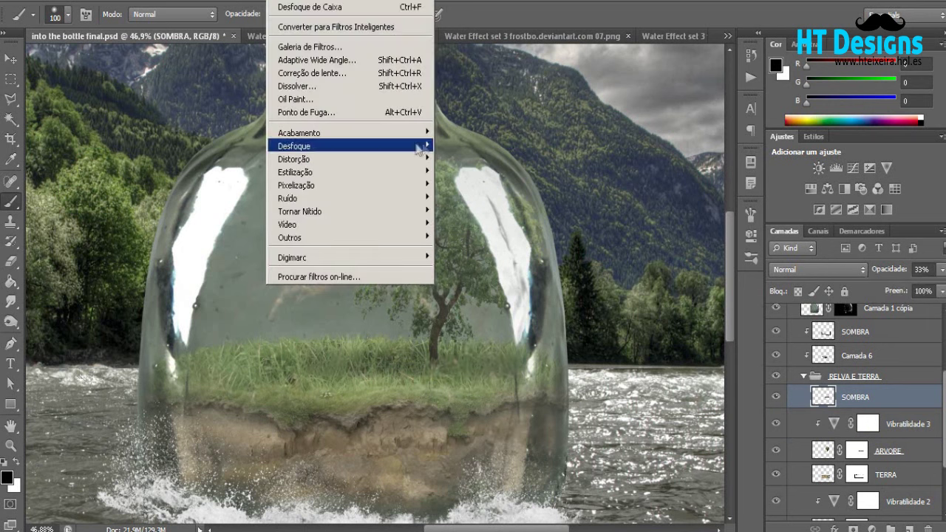
{"action": "left_click", "coordinate": [480, 244]}
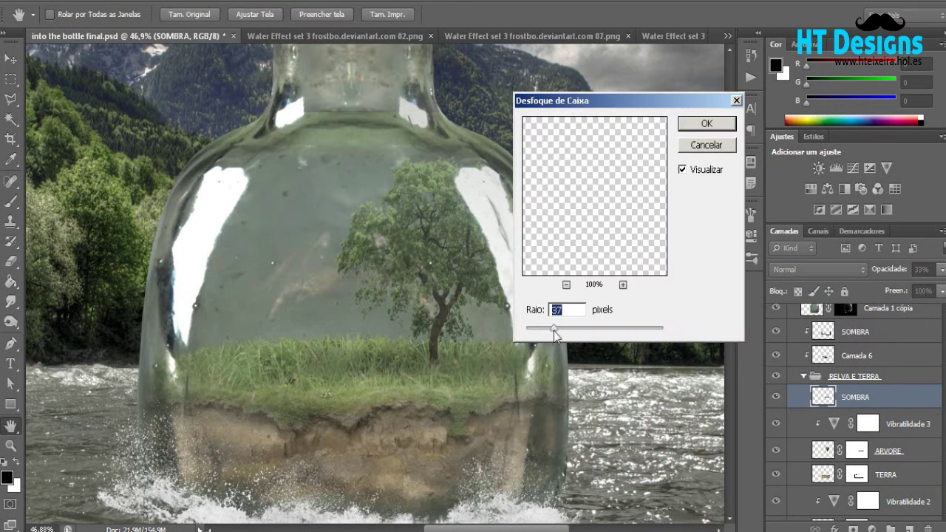
{"action": "left_click", "coordinate": [708, 126]}
{"action": "key", "text": "v"}
{"action": "left_click", "coordinate": [728, 35]}
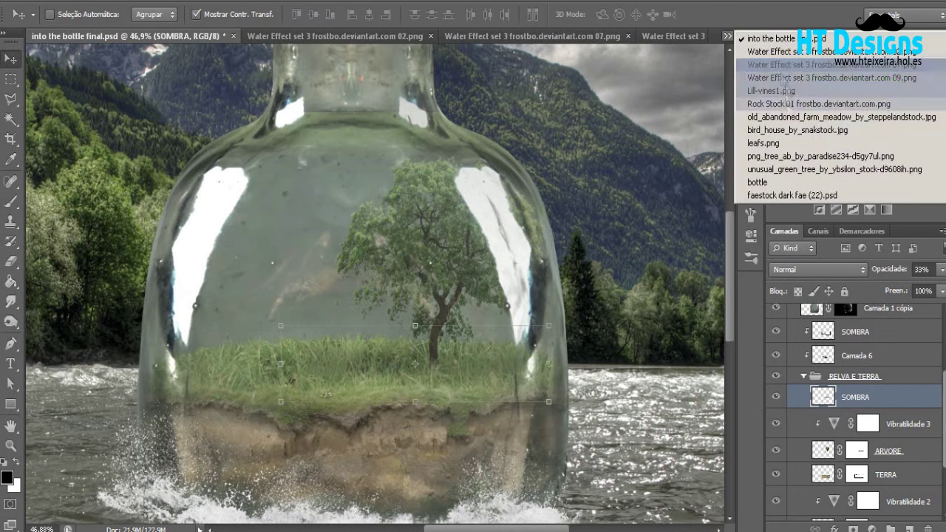
- Cut the wooden house out of the bird house photo and place it, shrunken, left in the bottle
{"action": "left_click", "coordinate": [798, 129]}
{"action": "left_click", "coordinate": [11, 98]}
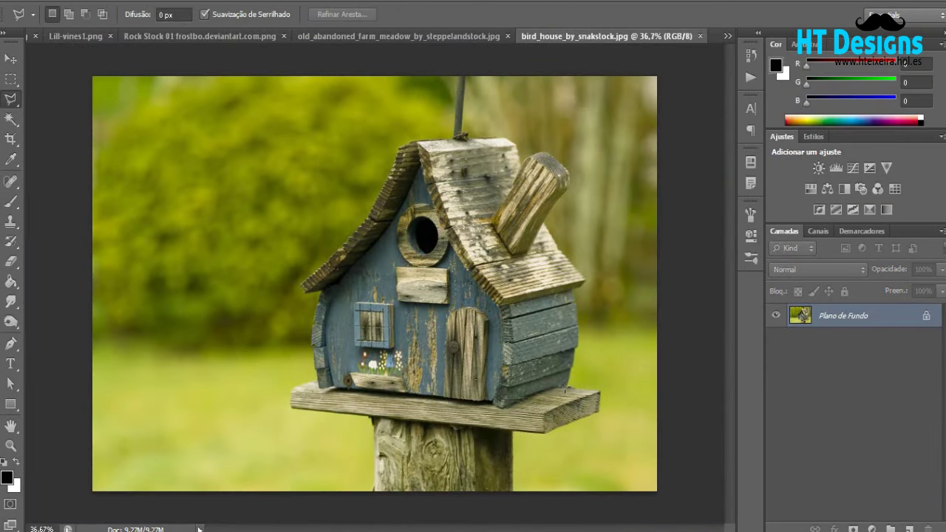
{"action": "left_click", "coordinate": [504, 405]}
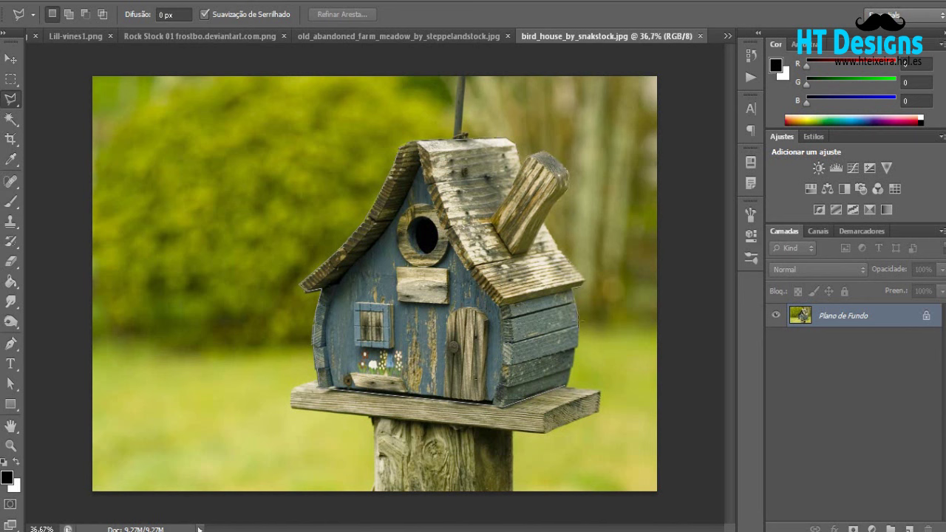
{"action": "key", "text": "v"}
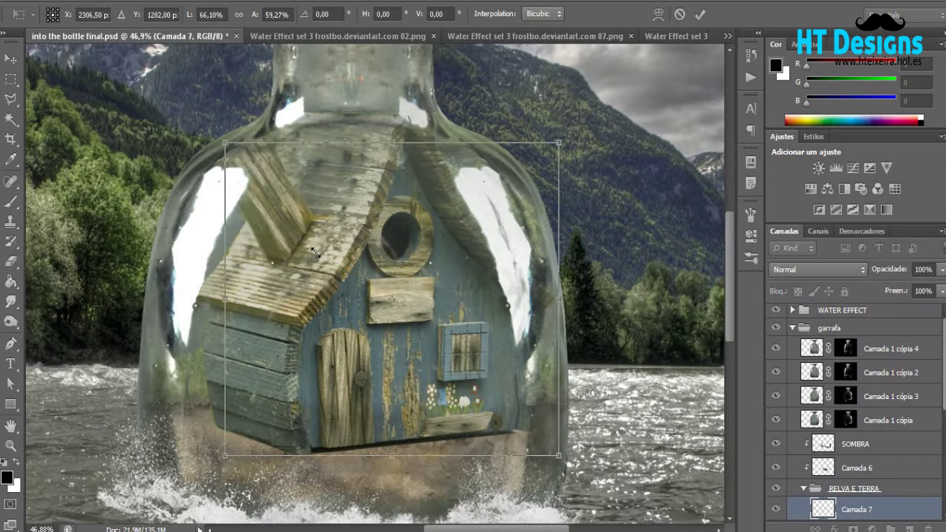
{"action": "left_click_drag", "start_coordinate": [355, 296], "coordinate": [287, 303]}
{"action": "left_click_drag", "start_coordinate": [168, 180], "coordinate": [205, 212]}
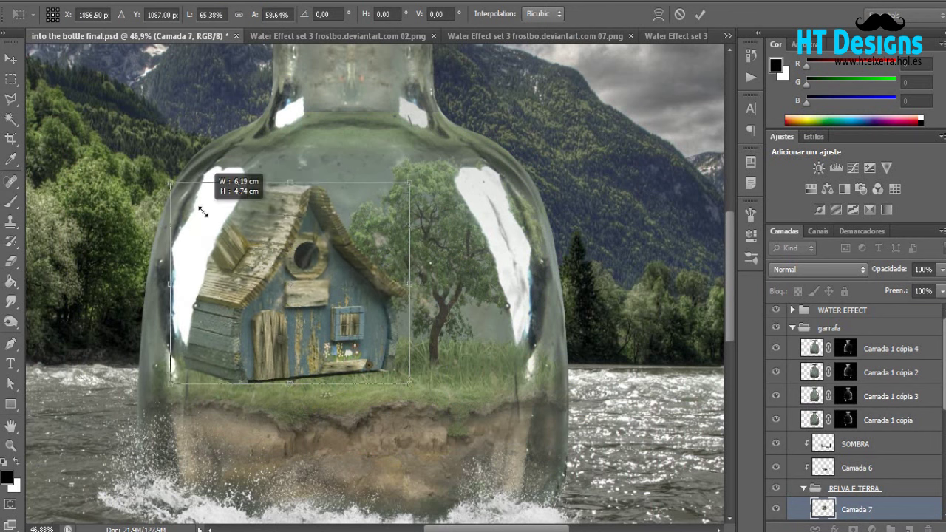
{"action": "left_click_drag", "start_coordinate": [329, 340], "coordinate": [309, 339]}
{"action": "key", "text": "Return"}
- Rename the house layer CASA and give it a layer mask
{"action": "scroll", "coordinate": [855, 414], "scroll_direction": "down", "scroll_amount": 2}
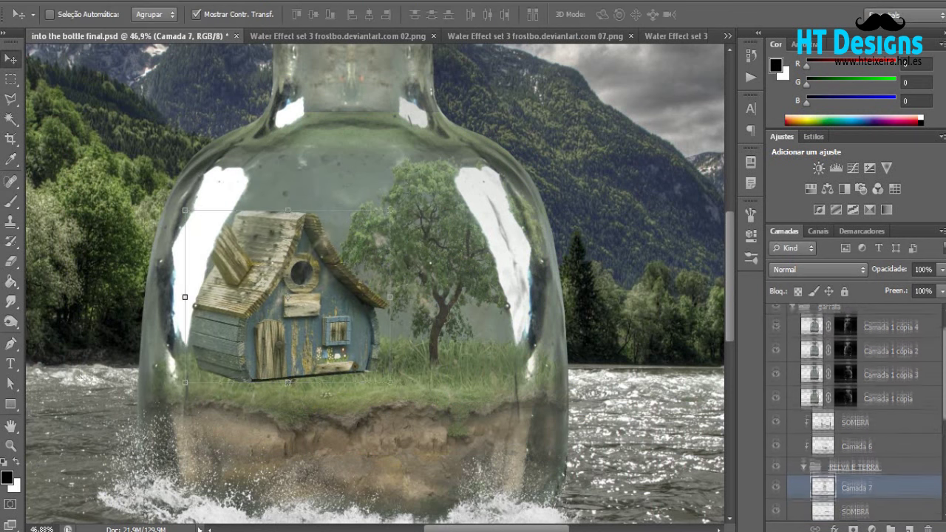
{"action": "double_click", "coordinate": [855, 449]}
{"action": "type", "text": "CASA"}
{"action": "key", "text": "Return"}
{"action": "left_click", "coordinate": [853, 529]}
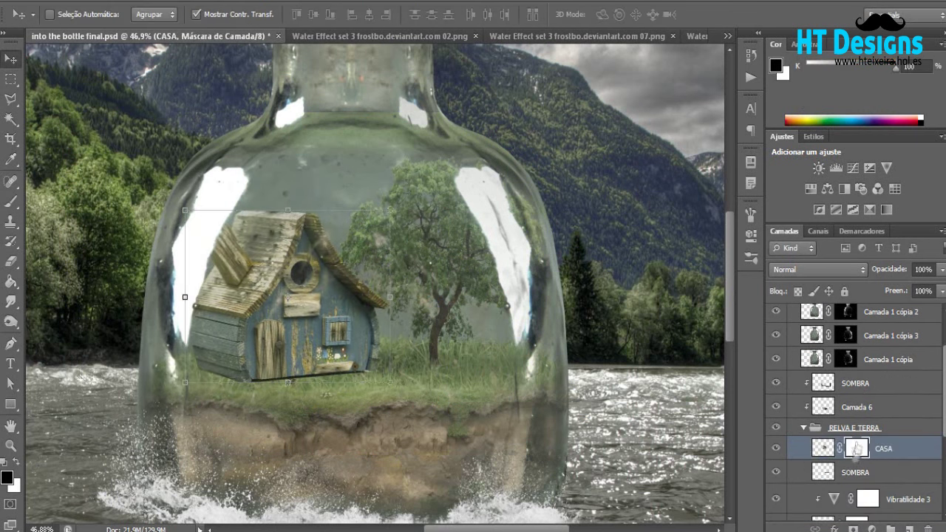
- Pick the 100 brush preset for painting on the CASA mask
{"action": "key", "text": "b"}
{"action": "left_click", "coordinate": [68, 14]}
{"action": "left_click", "coordinate": [184, 216]}
{"action": "left_click", "coordinate": [71, 204]}
{"action": "key", "text": "Return"}
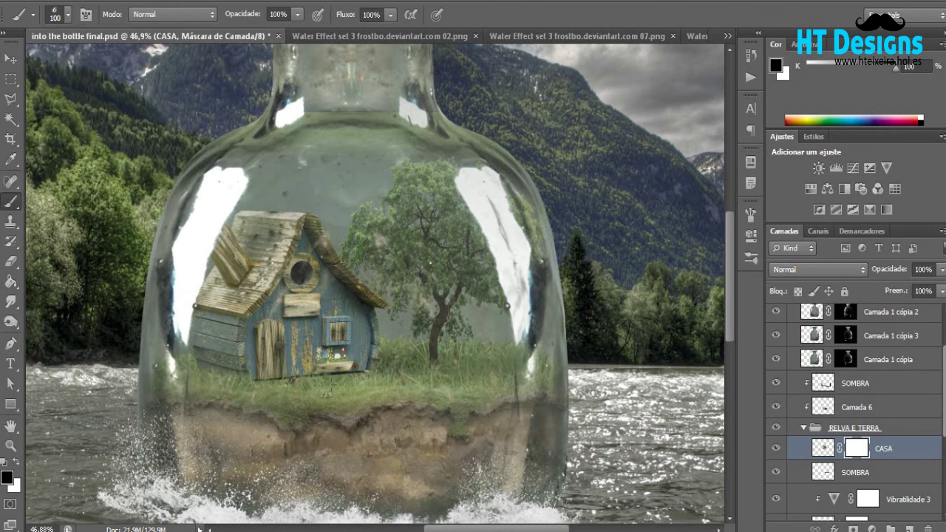
{"action": "scroll", "coordinate": [346, 381], "scroll_direction": "up", "scroll_amount": 2}
{"action": "scroll", "coordinate": [323, 386], "scroll_direction": "up", "scroll_amount": 1}
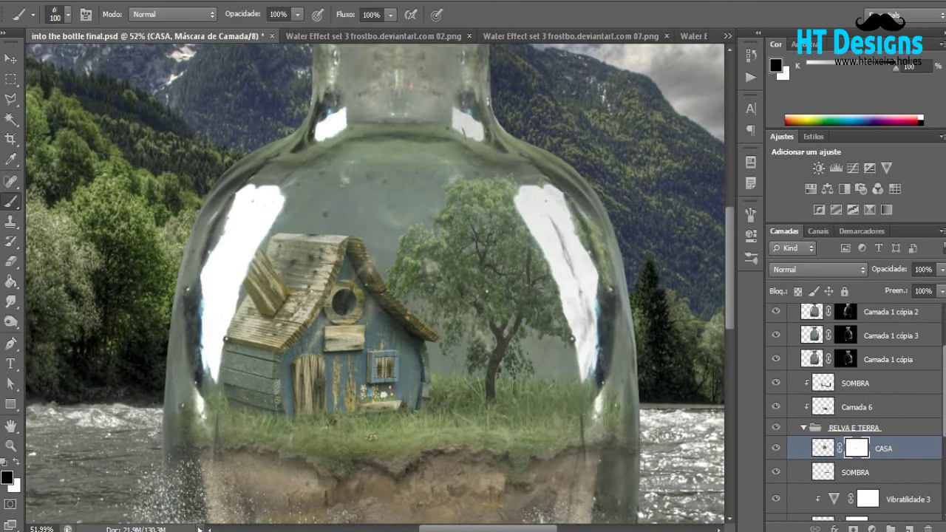
{"action": "scroll", "coordinate": [440, 407], "scroll_direction": "down", "scroll_amount": 1}
{"action": "left_click", "coordinate": [68, 14]}
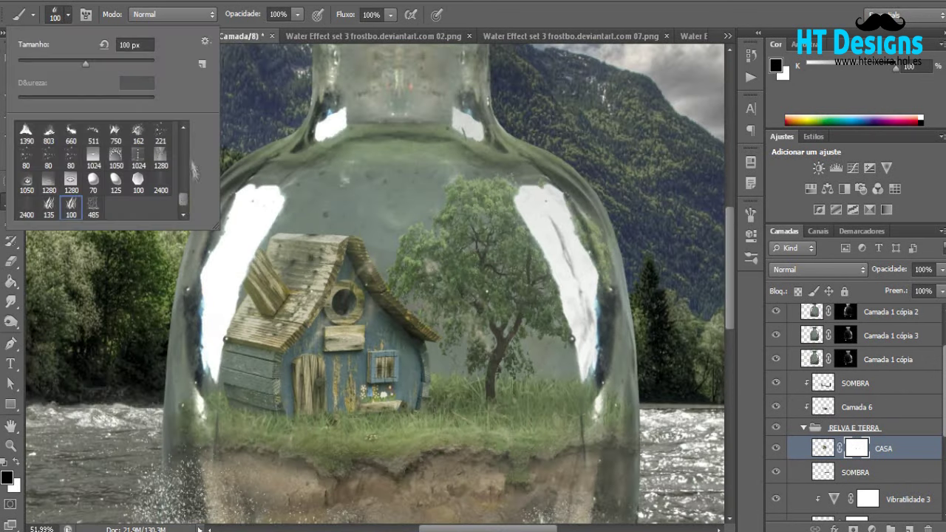
- Add Camada 7 above CASA, view CASA's mask alone, and clip Camada 7 to the house
{"action": "left_click", "coordinate": [909, 529]}
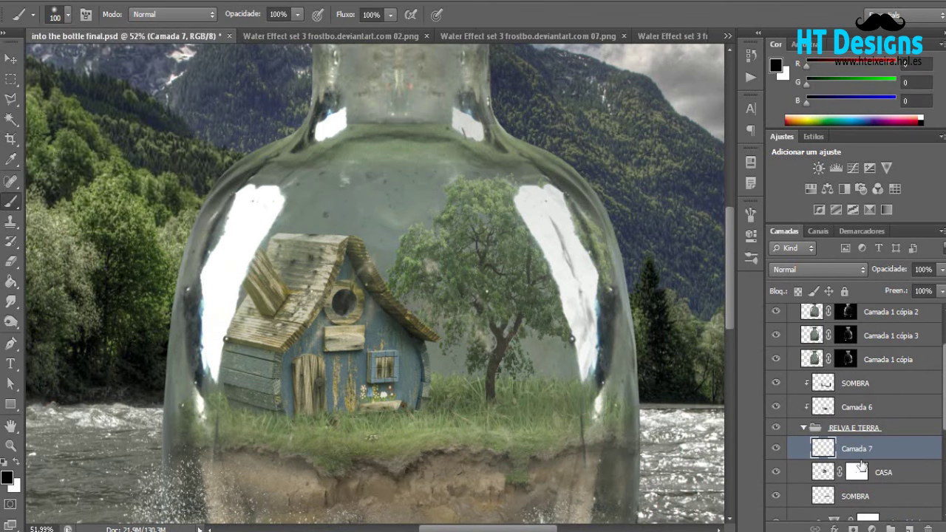
{"action": "left_click", "coordinate": [857, 470], "text": "alt"}
{"action": "key", "text": "ctrl+z"}
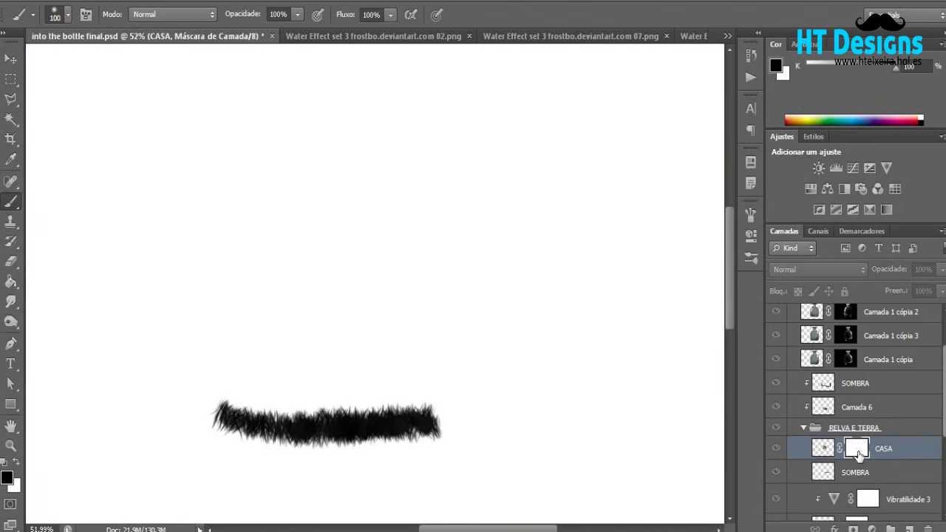
{"action": "left_click", "coordinate": [823, 453]}
{"action": "key", "text": "ctrl+z"}
- Clip Camada 7 to CASA at 48% opacity and paint dark shading on the house with a 60 px brush
{"action": "key", "text": "ctrl+alt+g"}
{"action": "left_click_drag", "start_coordinate": [941, 269], "coordinate": [909, 281]}
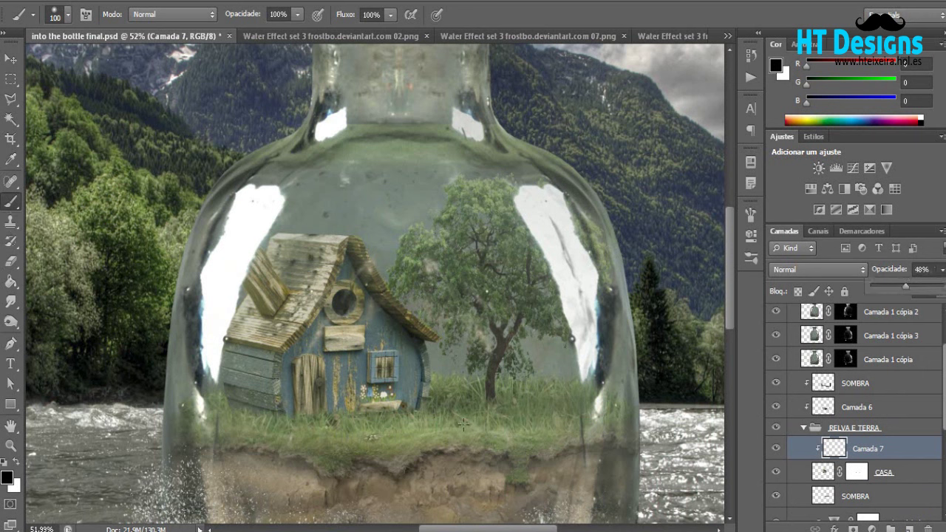
{"action": "left_click_drag", "start_coordinate": [252, 324], "coordinate": [251, 295]}
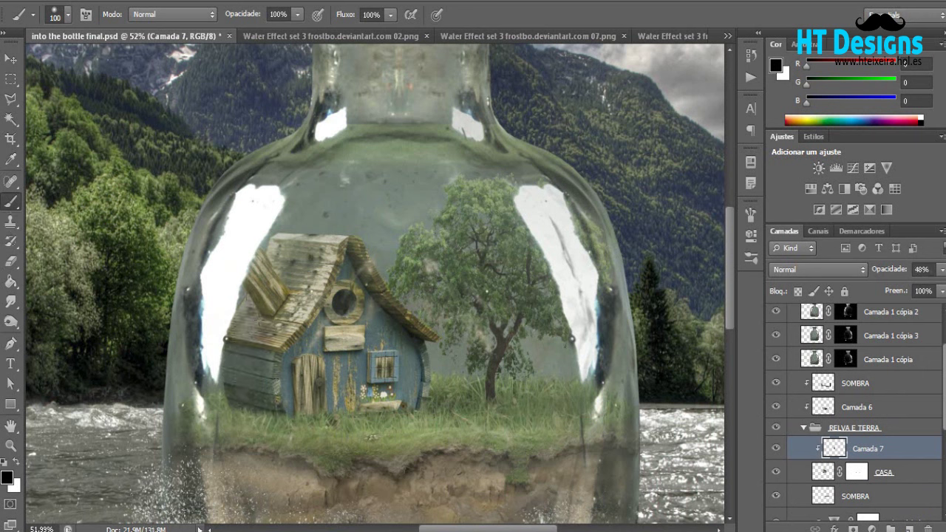
{"action": "left_click_drag", "start_coordinate": [275, 254], "coordinate": [291, 247]}
{"action": "left_click", "coordinate": [68, 14]}
{"action": "type", "text": "60"}
{"action": "key", "text": "Return"}
{"action": "scroll", "coordinate": [353, 254], "scroll_direction": "up", "scroll_amount": 3}
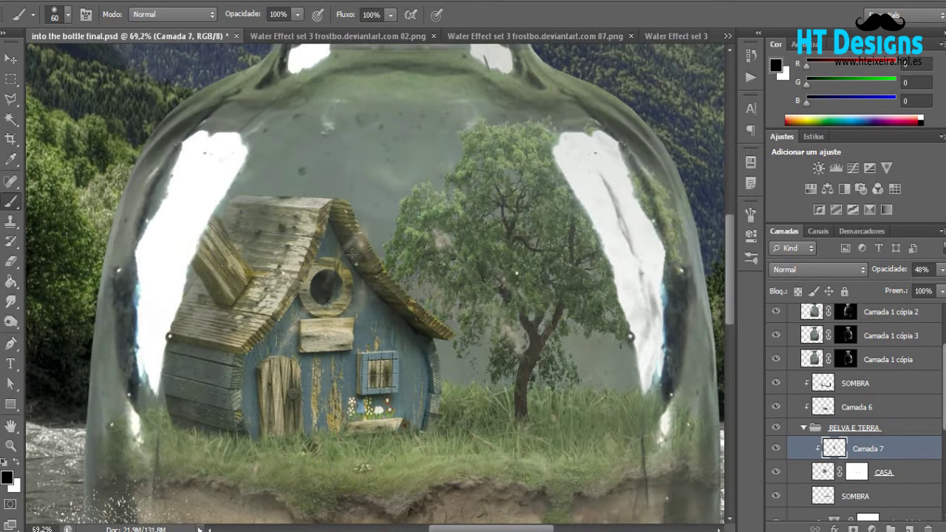
{"action": "mouse_move", "coordinate": [431, 332]}
{"action": "left_mouse_down"}
{"action": "mouse_move", "coordinate": [423, 414]}
{"action": "mouse_move", "coordinate": [367, 397]}
{"action": "mouse_move", "coordinate": [347, 363]}
{"action": "mouse_move", "coordinate": [292, 332]}
{"action": "mouse_move", "coordinate": [255, 433]}
{"action": "left_mouse_up"}
- Add a clipped layer Camada 8 and brighten the wooden door with a white 33 px brush
{"action": "key", "text": "x"}
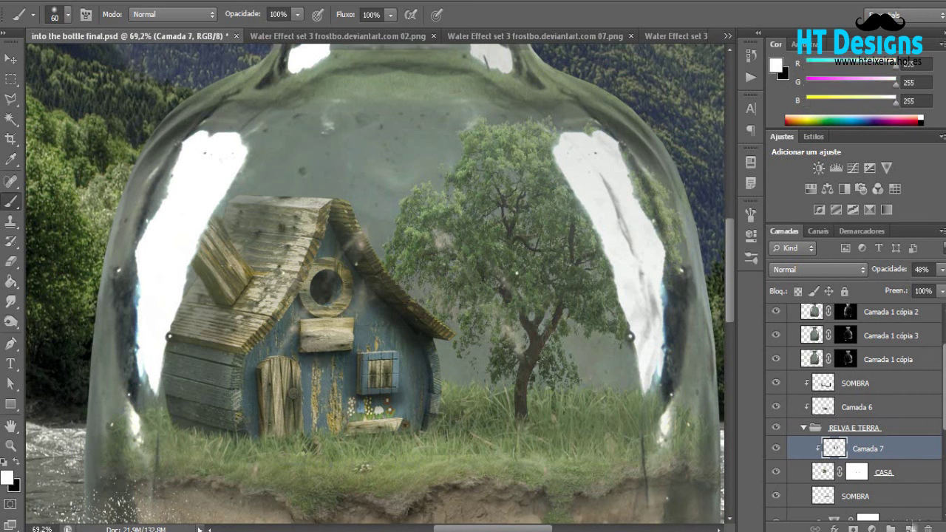
{"action": "key", "text": "ctrl+shift+alt+n"}
{"action": "left_click_drag", "start_coordinate": [941, 269], "coordinate": [891, 290]}
{"action": "left_click", "coordinate": [59, 14]}
{"action": "left_click_drag", "start_coordinate": [111, 44], "coordinate": [81, 44]}
{"action": "scroll", "coordinate": [356, 419], "scroll_direction": "up", "scroll_amount": 2}
{"action": "left_click_drag", "start_coordinate": [242, 371], "coordinate": [244, 429]}
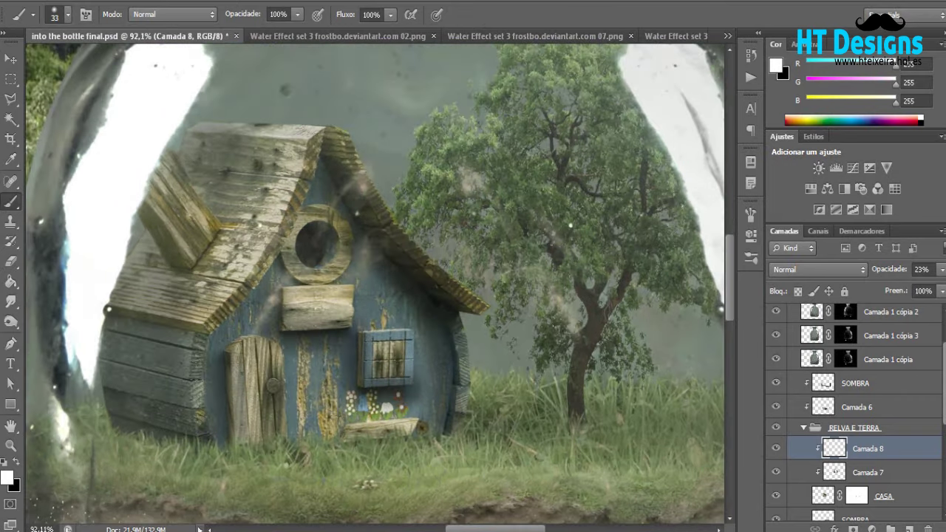
{"action": "left_click_drag", "start_coordinate": [237, 347], "coordinate": [279, 432]}
- Drop the highlight layer to 8% and add faint white highlights on the house's right edge and roof
{"action": "left_click_drag", "start_coordinate": [274, 373], "coordinate": [255, 444]}
{"action": "left_click_drag", "start_coordinate": [941, 269], "coordinate": [881, 287]}
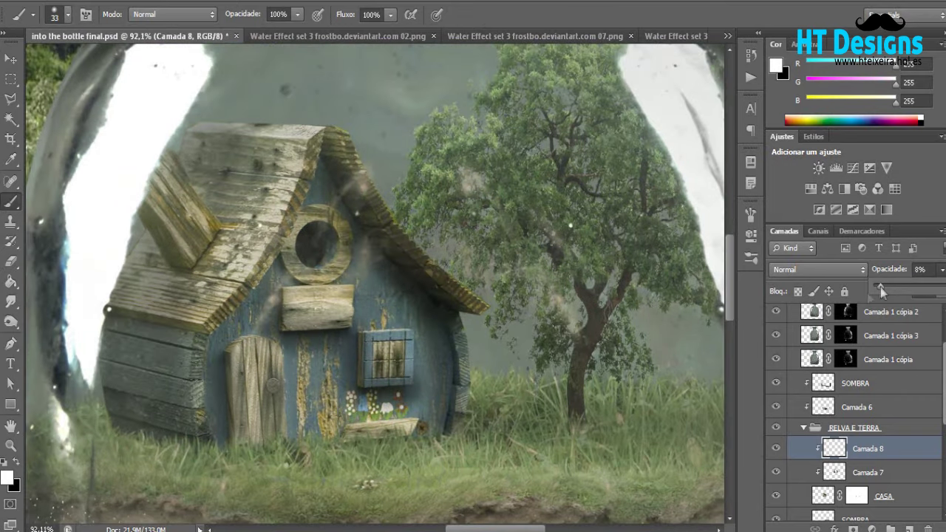
{"action": "left_click_drag", "start_coordinate": [452, 315], "coordinate": [453, 427]}
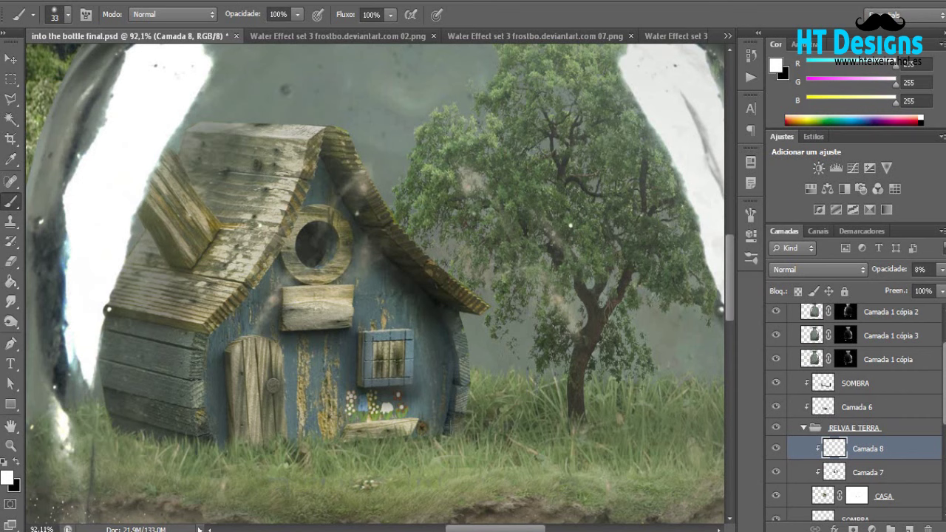
{"action": "key", "text": "ctrl+z"}
{"action": "left_click_drag", "start_coordinate": [450, 314], "coordinate": [460, 390]}
{"action": "left_click_drag", "start_coordinate": [455, 296], "coordinate": [347, 144]}
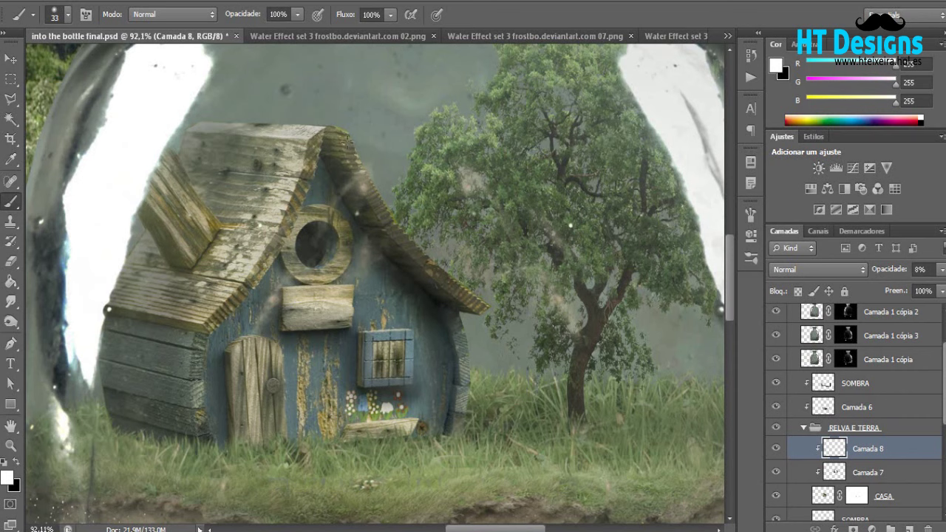
{"action": "scroll", "coordinate": [369, 296], "scroll_direction": "down", "scroll_amount": 5}
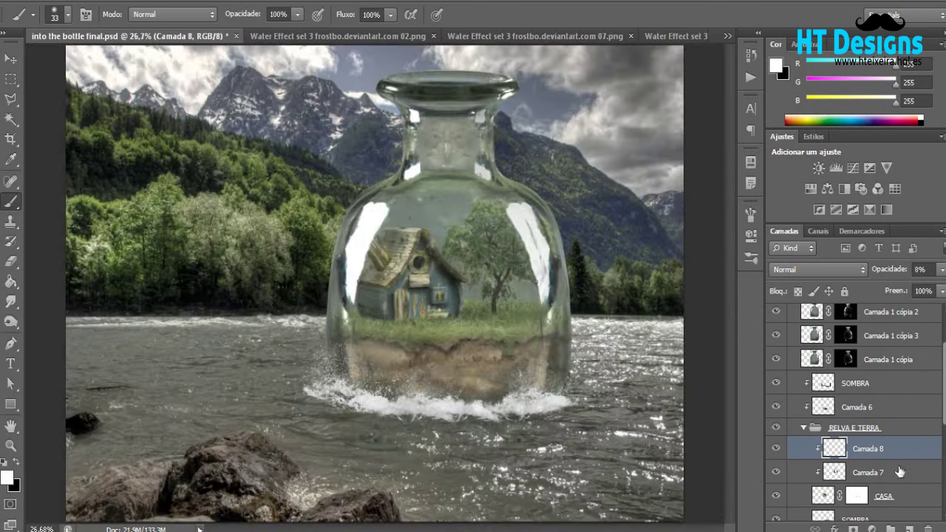
- Soften the Camada 7 shading with a Box Blur of 19 pixels
{"action": "left_click", "coordinate": [869, 472]}
{"action": "left_click_drag", "start_coordinate": [941, 270], "coordinate": [913, 291]}
{"action": "left_click", "coordinate": [277, 3]}
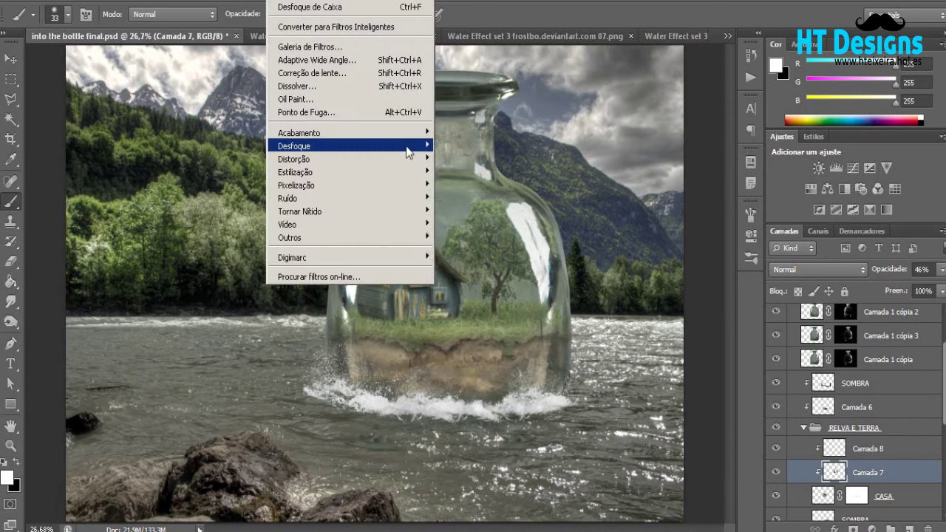
{"action": "left_click", "coordinate": [481, 237]}
{"action": "left_click_drag", "start_coordinate": [581, 329], "coordinate": [542, 329]}
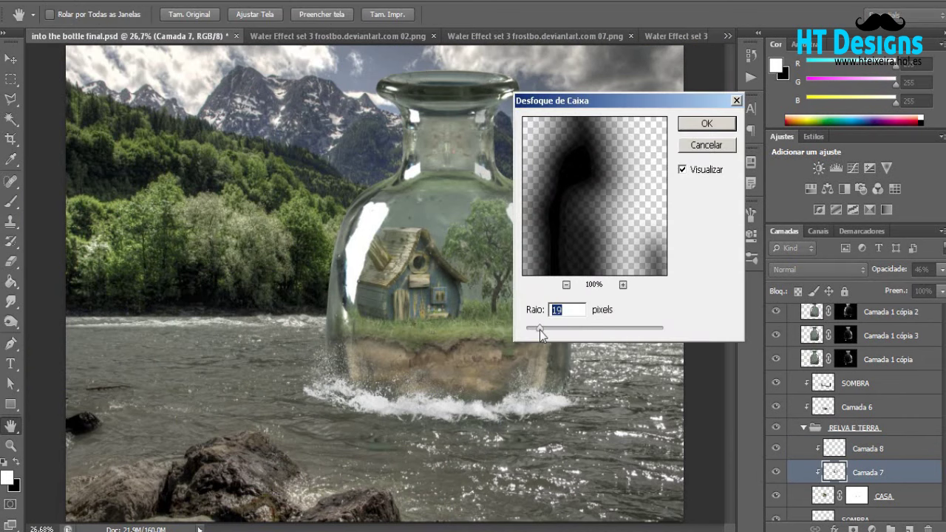
{"action": "left_click", "coordinate": [707, 124]}
- Fit the image to the window and bring up the Rock Stock document
{"action": "key", "text": "ctrl+0"}
{"action": "key", "text": "v"}
{"action": "left_click", "coordinate": [728, 35]}
{"action": "left_click", "coordinate": [806, 100]}
{"action": "left_click", "coordinate": [11, 79]}
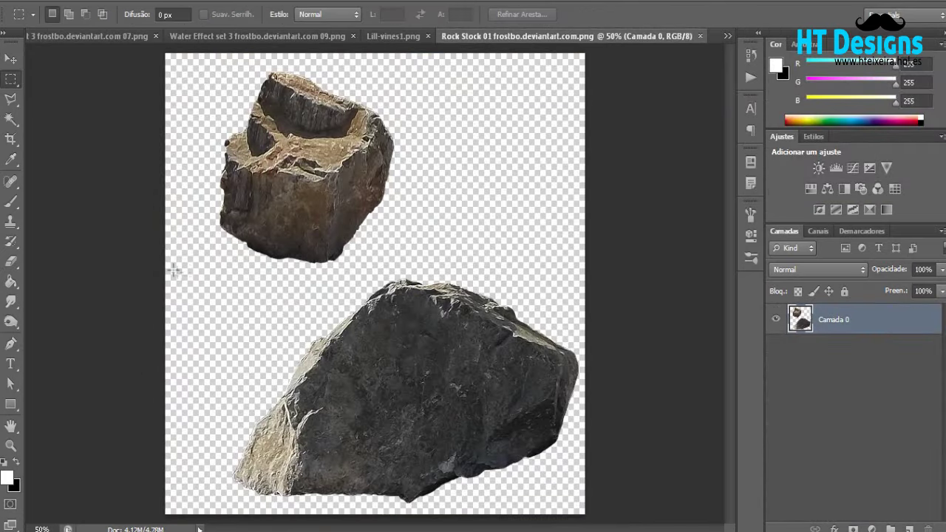
- Bring the lower rock into the bottle file inside a new top-level group named PEDRA
{"action": "left_click_drag", "start_coordinate": [183, 276], "coordinate": [584, 514]}
{"action": "key", "text": "v"}
{"action": "left_click_drag", "start_coordinate": [414, 392], "coordinate": [795, 337]}
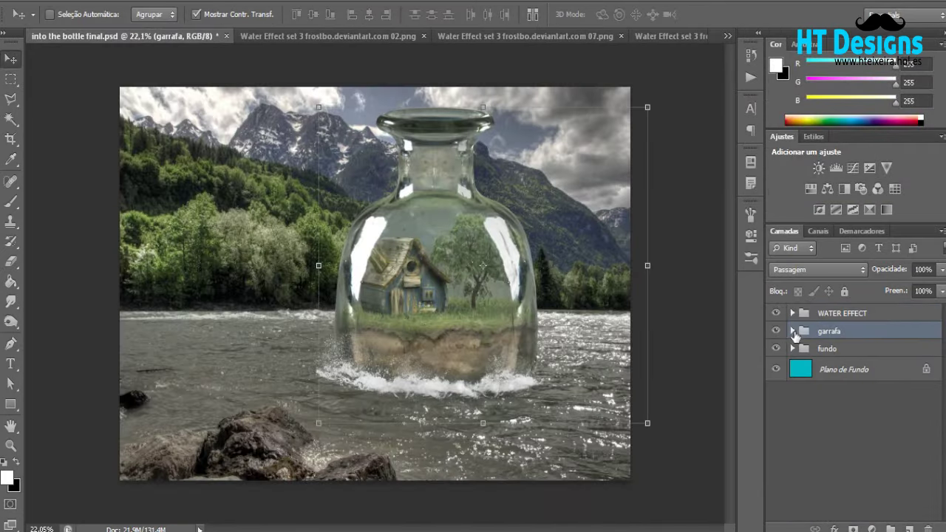
{"action": "left_click", "coordinate": [891, 529]}
{"action": "double_click", "coordinate": [836, 332]}
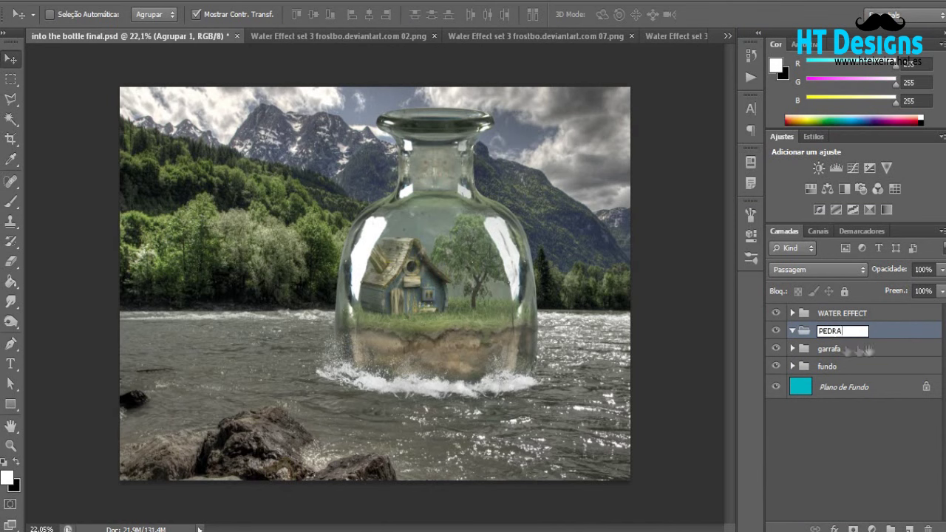
{"action": "key", "text": "Return"}
{"action": "key", "text": "ctrl+v"}
{"action": "left_click_drag", "start_coordinate": [374, 296], "coordinate": [462, 423]}
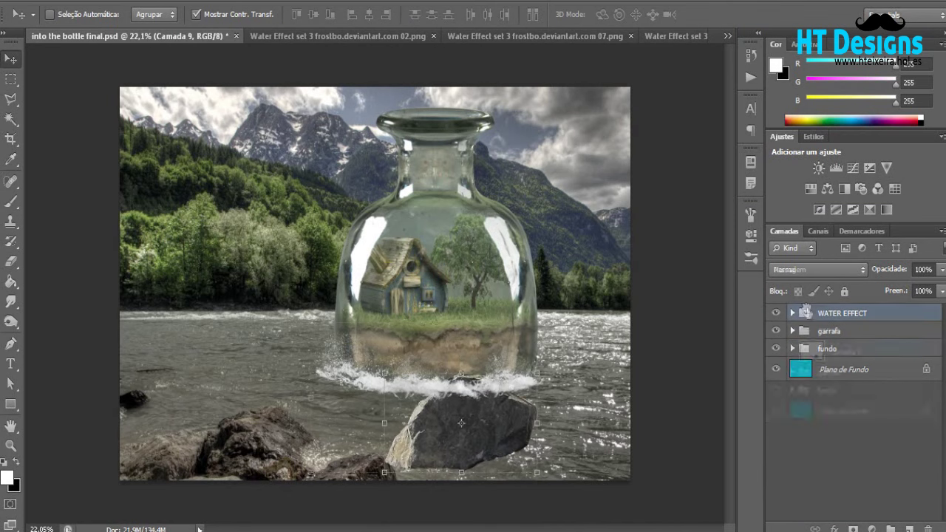
{"action": "left_click_drag", "start_coordinate": [806, 309], "coordinate": [813, 314]}
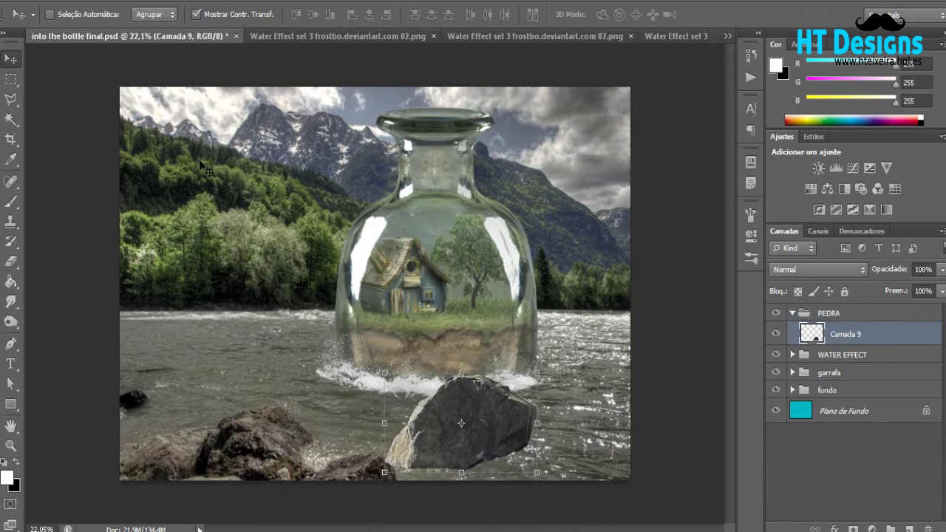
- Flip the rock horizontally, place it just below the bottle, and add a layer mask
{"action": "left_click", "coordinate": [26, 1]}
{"action": "left_click", "coordinate": [366, 412]}
{"action": "mouse_move", "coordinate": [459, 425]}
{"action": "left_mouse_down"}
{"action": "mouse_move", "coordinate": [492, 442]}
{"action": "mouse_move", "coordinate": [492, 421]}
{"action": "left_mouse_up"}
{"action": "key", "text": "Return"}
{"action": "scroll", "coordinate": [406, 345], "scroll_direction": "up", "scroll_amount": 2}
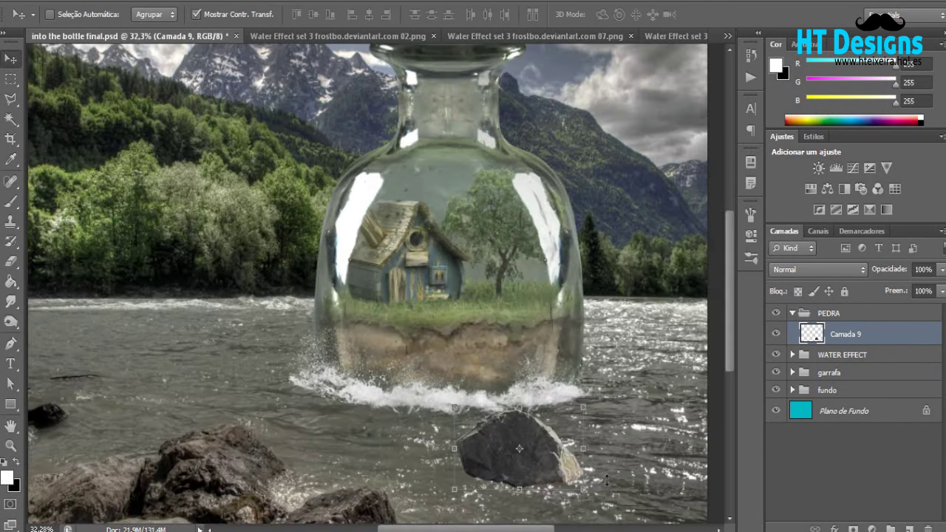
{"action": "left_click", "coordinate": [853, 529]}
- Set up a 114 px brush with black and white colours for the rock mask
{"action": "key", "text": "x"}
{"action": "key", "text": "b"}
{"action": "left_click", "coordinate": [60, 14]}
{"action": "left_click_drag", "start_coordinate": [44, 59], "coordinate": [81, 59]}
{"action": "key", "text": "Return"}
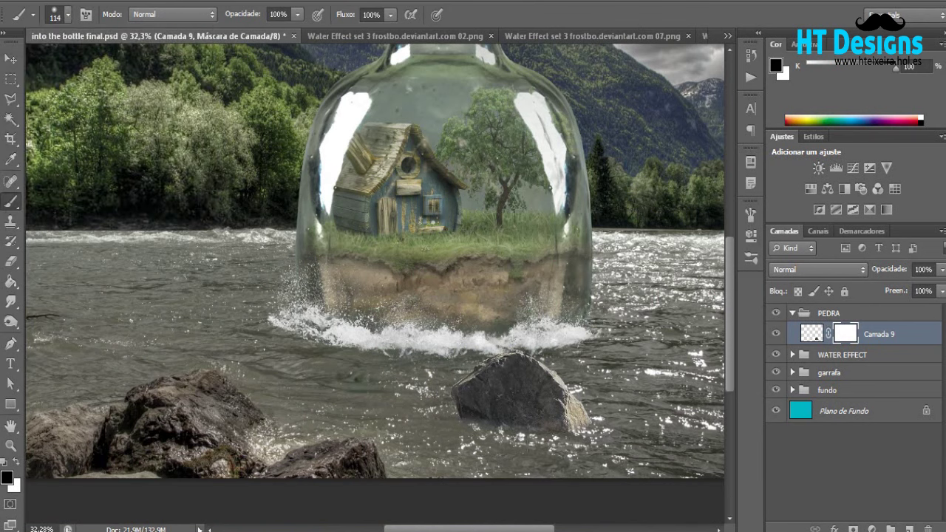
- Look through the open water-splash images
{"action": "key", "text": "v"}
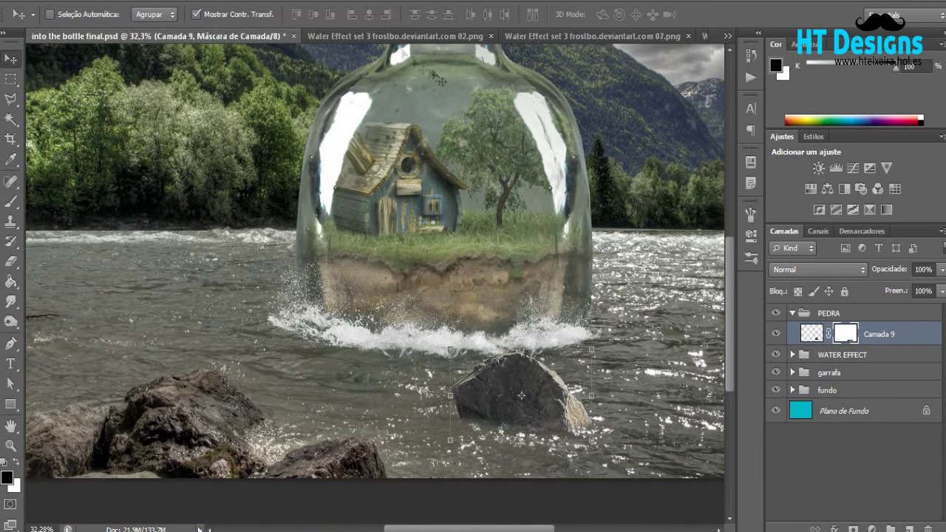
{"action": "left_click", "coordinate": [399, 35]}
{"action": "left_click", "coordinate": [543, 36]}
{"action": "left_click", "coordinate": [610, 39]}
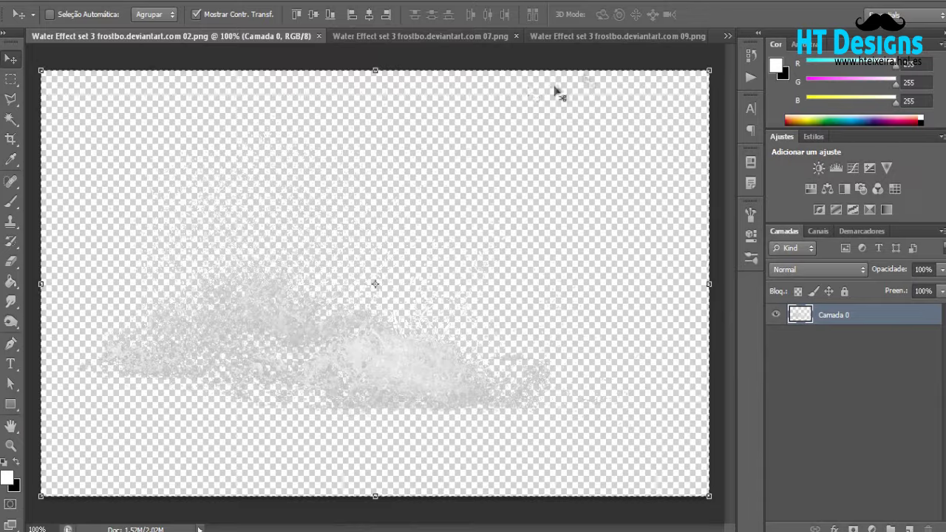
- Place the water splash over the rock in the bottle composition
{"action": "left_click", "coordinate": [729, 35]}
{"action": "left_click", "coordinate": [769, 45]}
{"action": "left_click_drag", "start_coordinate": [373, 255], "coordinate": [525, 370]}
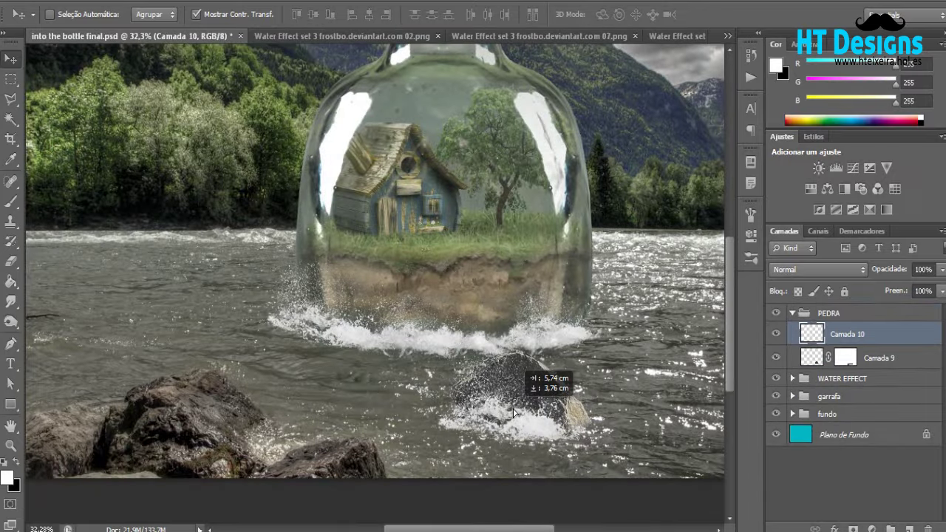
{"action": "scroll", "coordinate": [625, 283], "scroll_direction": "down", "scroll_amount": 3}
{"action": "left_click_drag", "start_coordinate": [491, 425], "coordinate": [484, 416]}
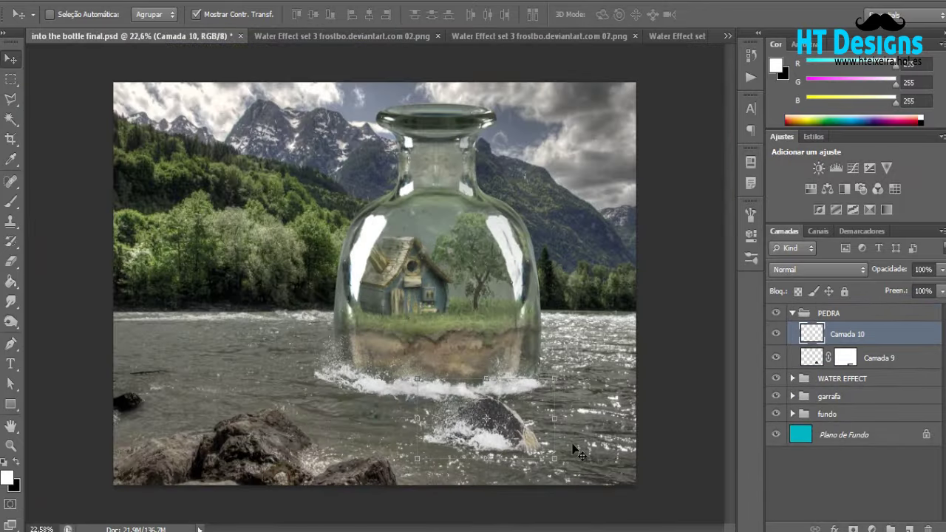
{"action": "scroll", "coordinate": [487, 421], "scroll_direction": "up", "scroll_amount": 2}
- Scale and warp the splash so it surrounds the rock
{"action": "key", "text": "ctrl+Tab"}
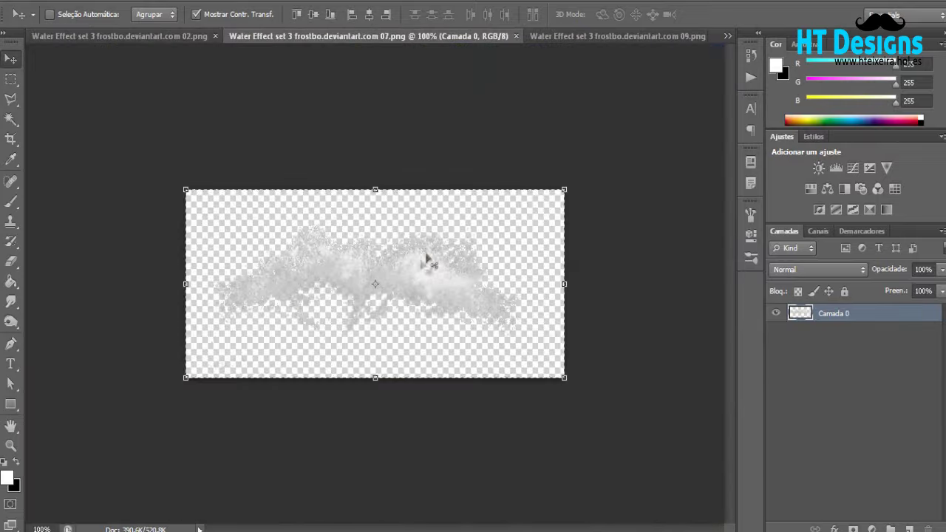
{"action": "key", "text": "ctrl+shift+Tab"}
{"action": "left_click", "coordinate": [728, 35]}
{"action": "left_click", "coordinate": [749, 38]}
{"action": "left_click_drag", "start_coordinate": [303, 249], "coordinate": [525, 441]}
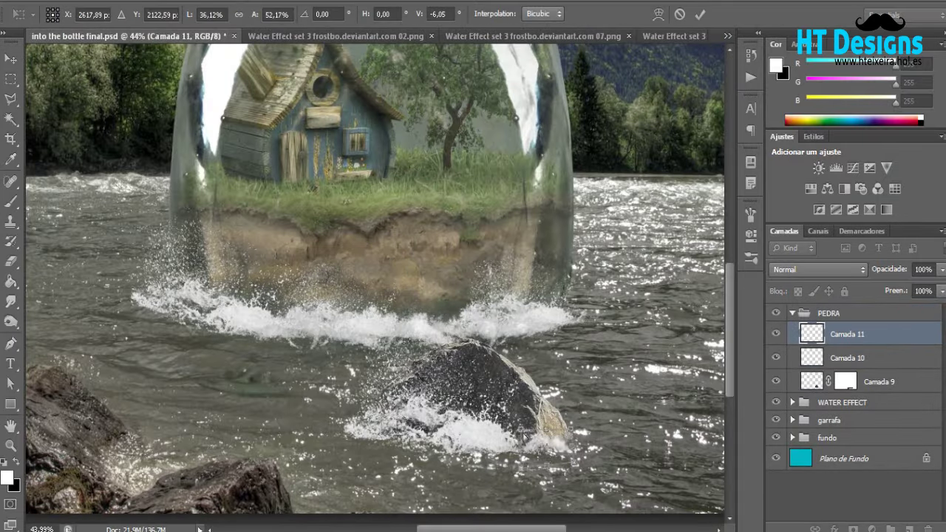
{"action": "left_click_drag", "start_coordinate": [572, 450], "coordinate": [577, 435]}
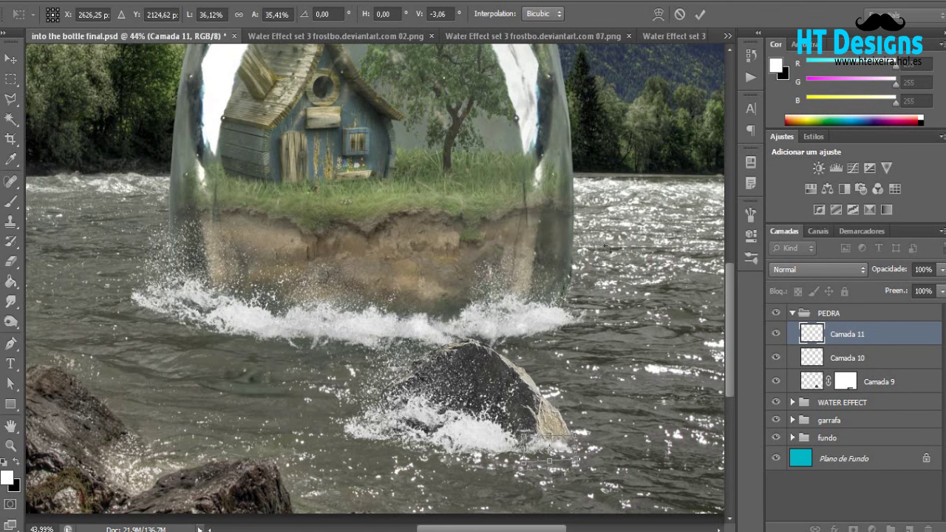
{"action": "left_click", "coordinate": [658, 14]}
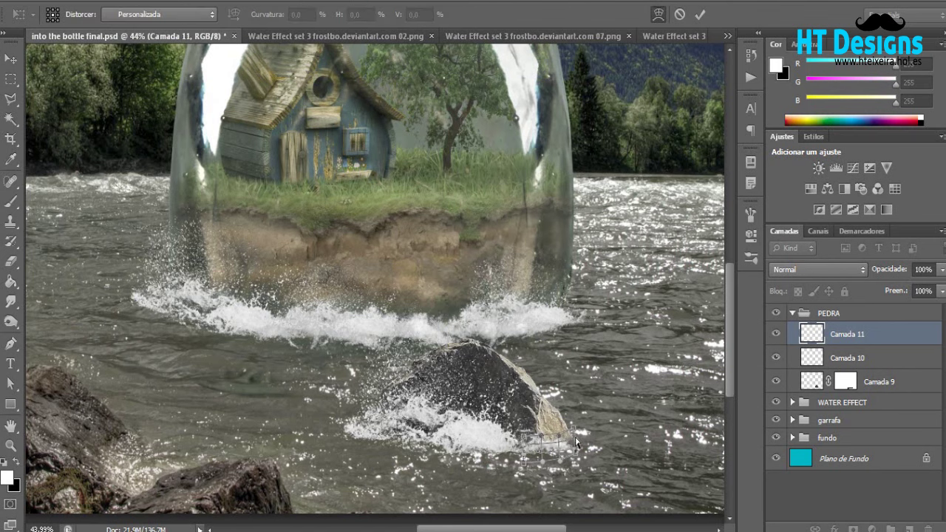
{"action": "key", "text": "Return"}
- Shift the splash toward the rock's lower right and delete the selected area
{"action": "scroll", "coordinate": [563, 468], "scroll_direction": "up", "scroll_amount": 2}
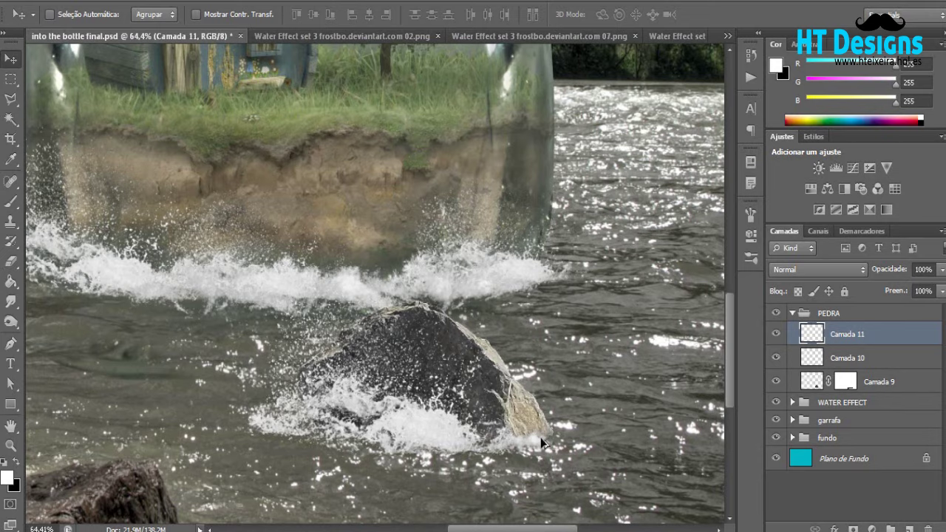
{"action": "scroll", "coordinate": [541, 443], "scroll_direction": "up", "scroll_amount": 1}
{"action": "left_click_drag", "start_coordinate": [535, 477], "coordinate": [605, 471]}
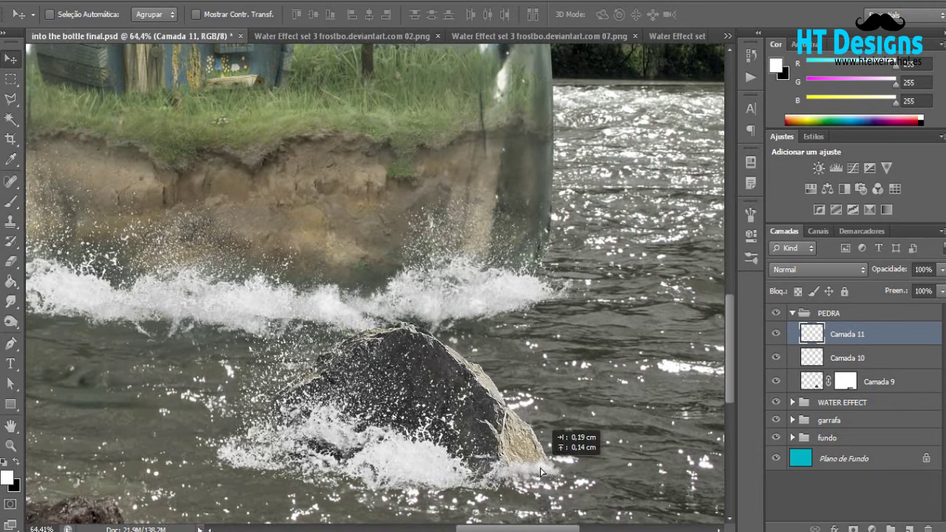
{"action": "scroll", "coordinate": [545, 489], "scroll_direction": "down", "scroll_amount": 3}
{"action": "key", "text": "Delete"}
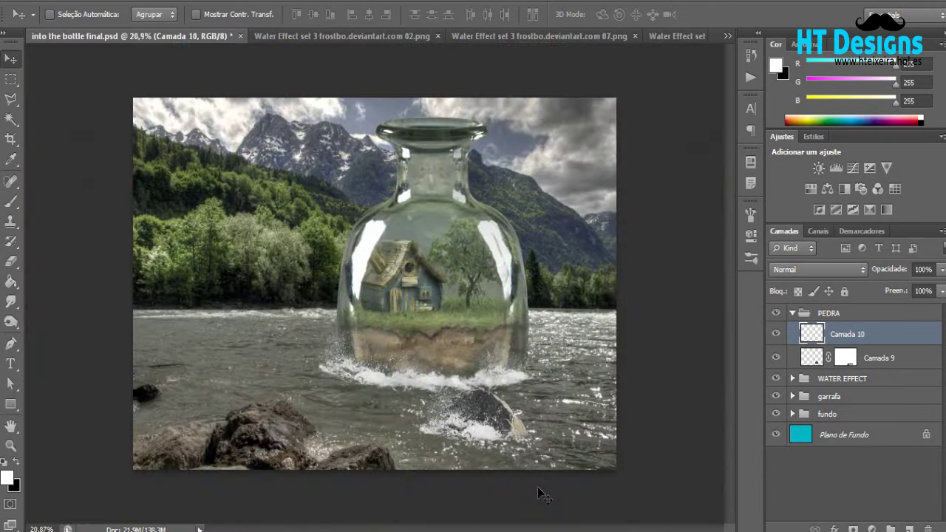
{"action": "scroll", "coordinate": [537, 486], "scroll_direction": "up", "scroll_amount": 2}
- Duplicate the splash, shrink the copy to about 55%×44%, and nudge it right
{"action": "key", "text": "ctrl+j"}
{"action": "key", "text": "ctrl+t"}
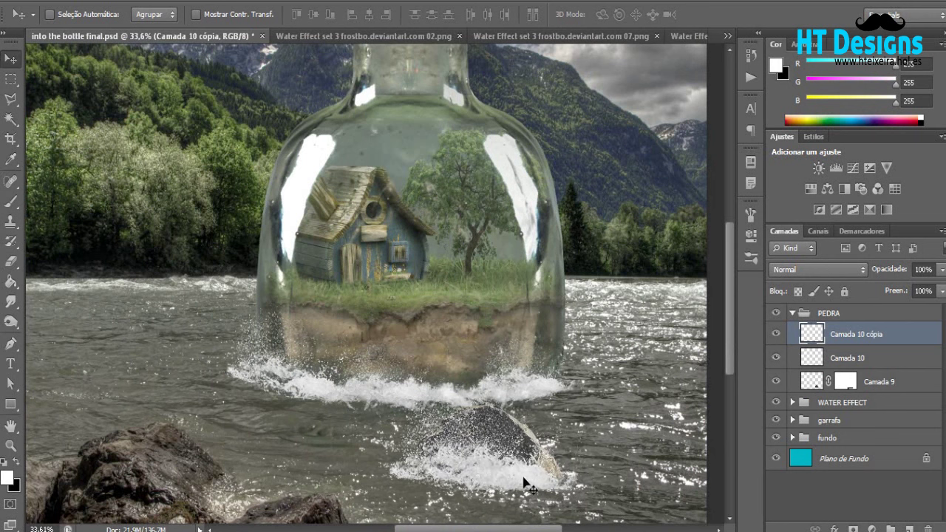
{"action": "mouse_move", "coordinate": [427, 388]}
{"action": "left_mouse_down"}
{"action": "mouse_move", "coordinate": [452, 403]}
{"action": "mouse_move", "coordinate": [474, 441]}
{"action": "left_mouse_up"}
{"action": "left_click_drag", "start_coordinate": [536, 471], "coordinate": [544, 469]}
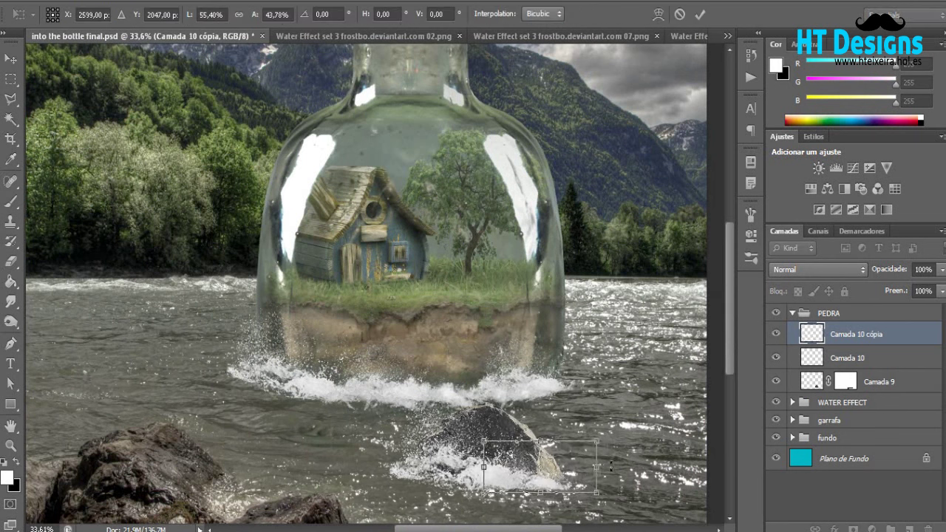
{"action": "scroll", "coordinate": [611, 466], "scroll_direction": "down", "scroll_amount": 3}
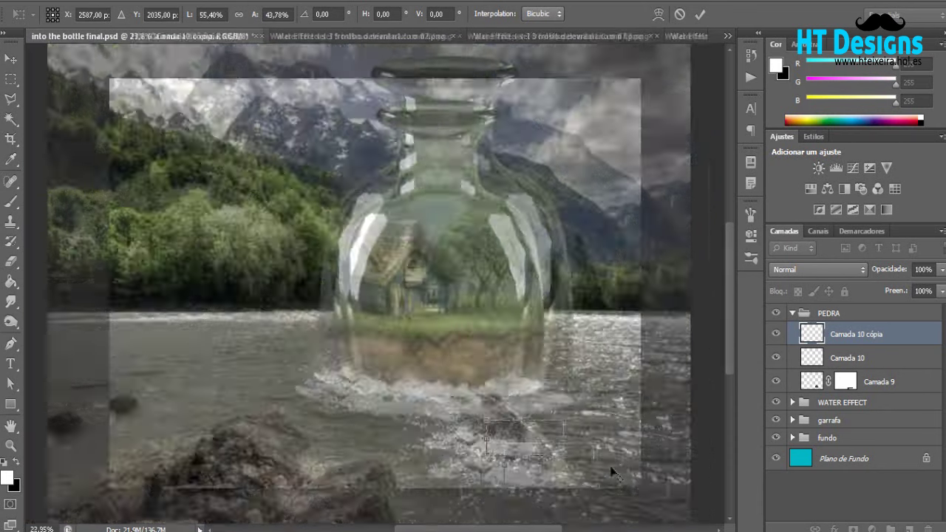
{"action": "key", "text": "Return"}
{"action": "left_click", "coordinate": [791, 315]}
{"action": "left_click", "coordinate": [728, 35]}
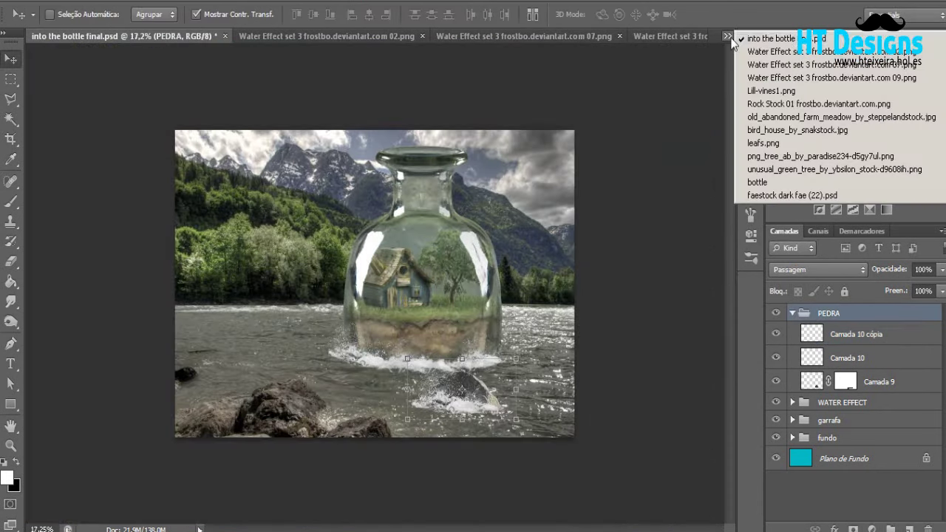
- Outline the green tree with the Polygonal Lasso and paste it into the bottle composition
{"action": "left_click", "coordinate": [834, 169]}
{"action": "key", "text": "l"}
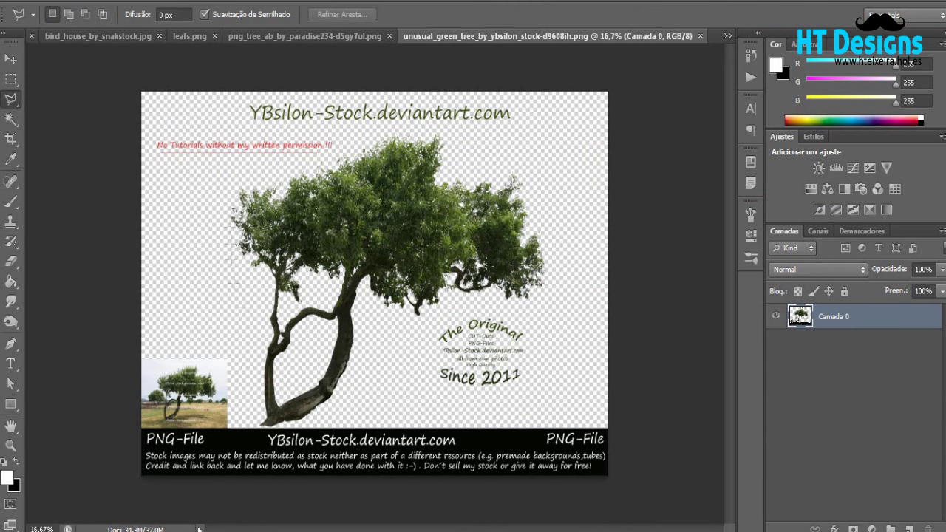
{"action": "left_click", "coordinate": [423, 325]}
{"action": "left_click", "coordinate": [565, 309]}
{"action": "left_click", "coordinate": [576, 217]}
{"action": "left_click", "coordinate": [563, 149]}
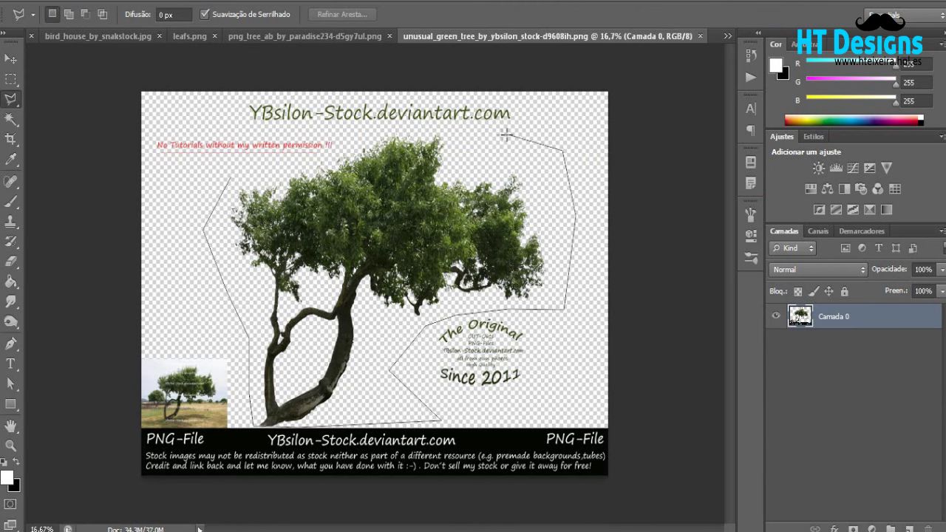
{"action": "left_click", "coordinate": [230, 180]}
{"action": "key", "text": "v"}
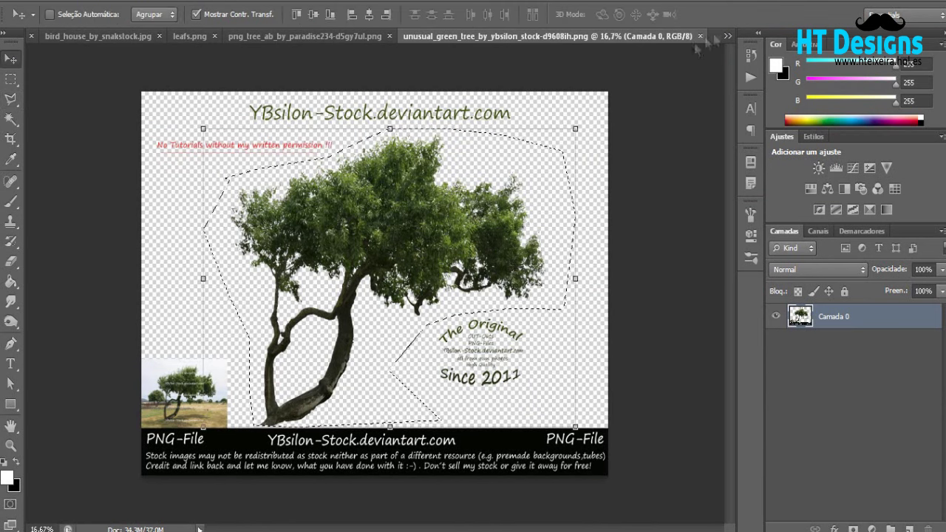
{"action": "key", "text": "ctrl+Tab"}
{"action": "key", "text": "ctrl+v"}
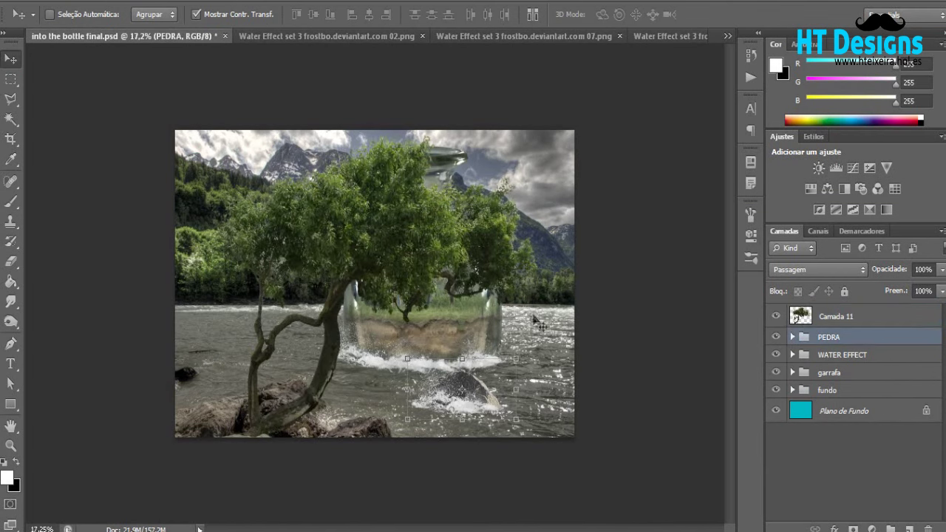
- Move the tree to the left edge and enlarge it to about 89%
{"action": "left_click", "coordinate": [836, 316]}
{"action": "mouse_move", "coordinate": [349, 379]}
{"action": "left_mouse_down"}
{"action": "mouse_move", "coordinate": [275, 357]}
{"action": "mouse_move", "coordinate": [253, 243]}
{"action": "left_mouse_up"}
{"action": "scroll", "coordinate": [274, 357], "scroll_direction": "up", "scroll_amount": 2}
{"action": "key", "text": "ctrl+t"}
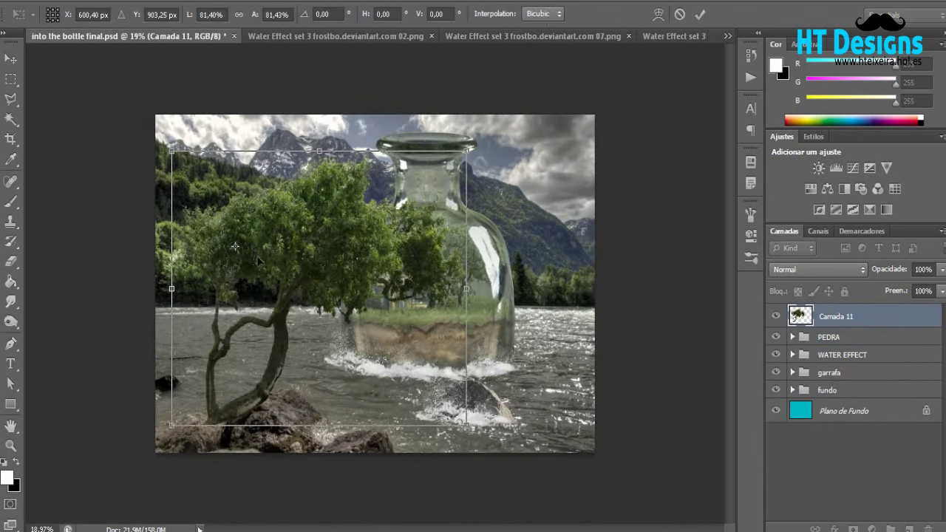
{"action": "left_click_drag", "start_coordinate": [254, 243], "coordinate": [228, 273]}
{"action": "left_click_drag", "start_coordinate": [380, 156], "coordinate": [398, 104]}
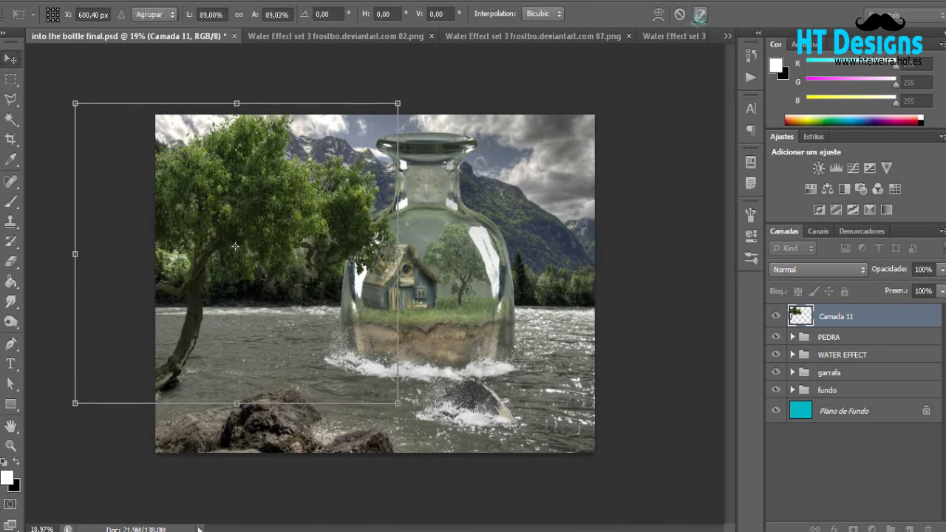
{"action": "left_click", "coordinate": [699, 14]}
- Add a clipped Vibrance to the tree, group both as ARVORE, and bring up Lill-vines1.png
{"action": "left_click", "coordinate": [873, 530]}
{"action": "left_click", "coordinate": [879, 369]}
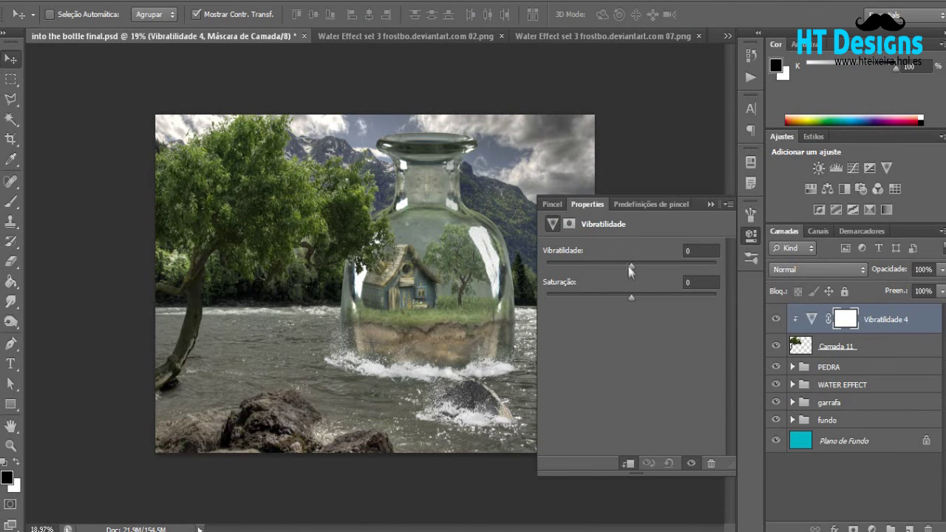
{"action": "left_click", "coordinate": [710, 204]}
{"action": "left_click", "coordinate": [836, 345], "text": "shift"}
{"action": "key", "text": "ctrl+g"}
{"action": "double_click", "coordinate": [836, 313]}
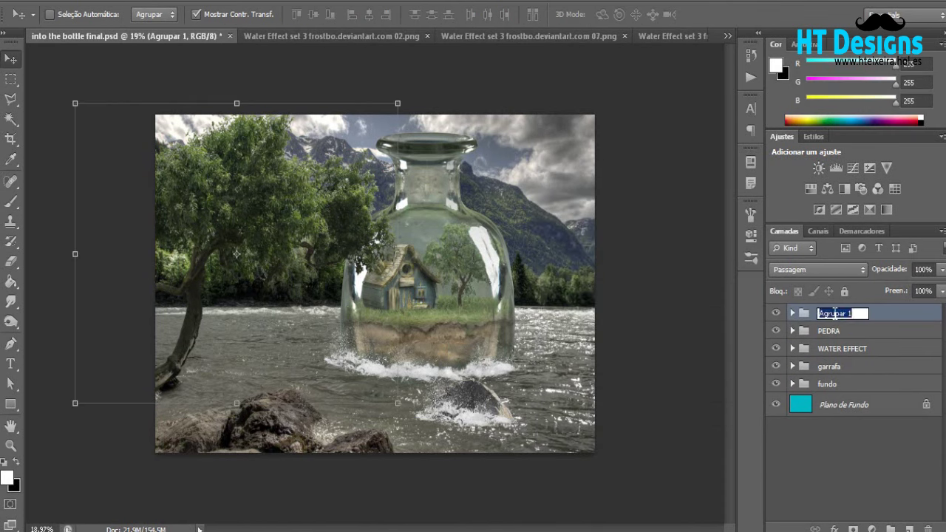
{"action": "type", "text": "ARVORE"}
{"action": "left_click", "coordinate": [858, 426]}
{"action": "left_click", "coordinate": [728, 36]}
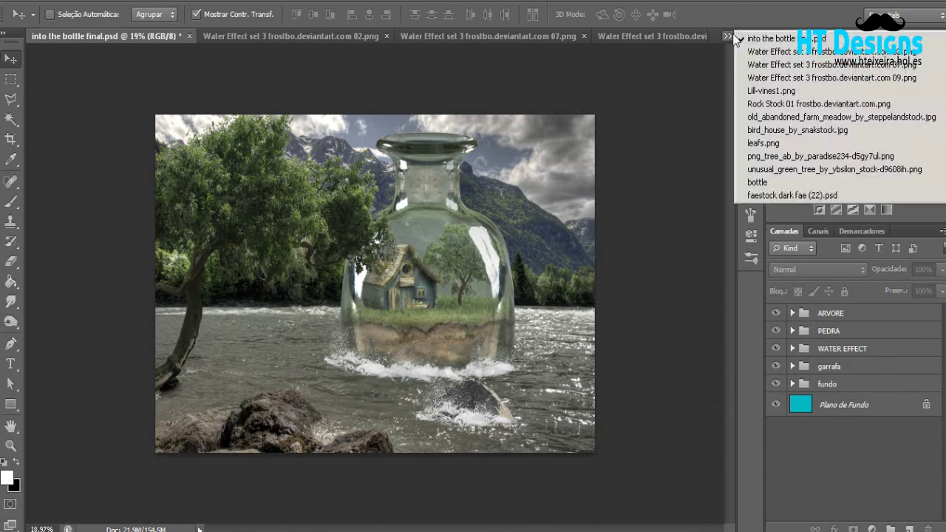
{"action": "left_click", "coordinate": [813, 193]}
- Erase the watermark and place two copies of the vines below the ARVORE group
{"action": "key", "text": "e"}
{"action": "left_click_drag", "start_coordinate": [307, 448], "coordinate": [363, 439]}
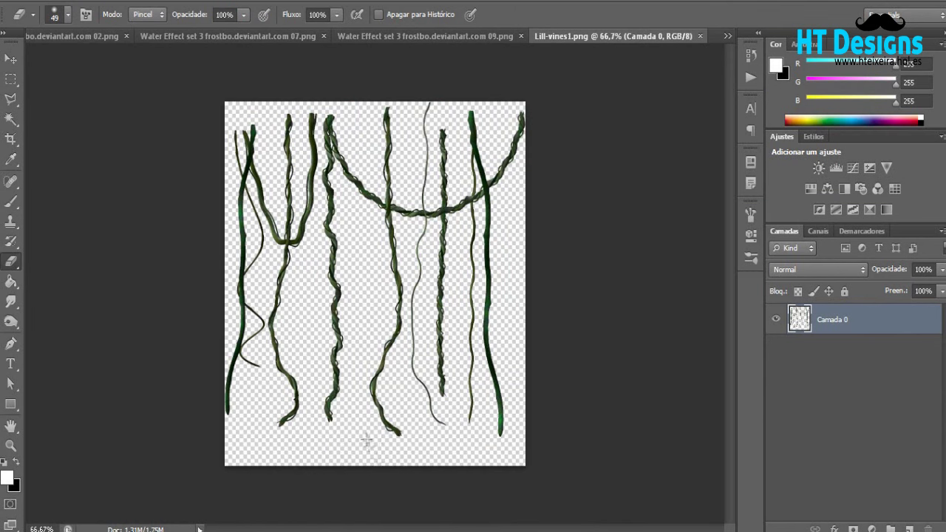
{"action": "key", "text": "v"}
{"action": "mouse_move", "coordinate": [228, 211]}
{"action": "left_mouse_down"}
{"action": "mouse_move", "coordinate": [402, 259]}
{"action": "mouse_move", "coordinate": [297, 261]}
{"action": "left_mouse_up"}
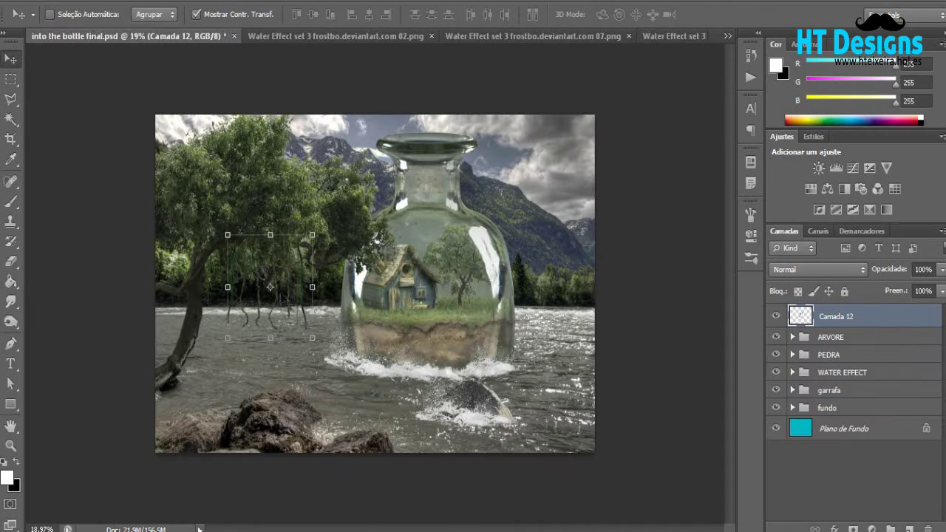
{"action": "left_click_drag", "start_coordinate": [843, 319], "coordinate": [844, 345]}
{"action": "left_click_drag", "start_coordinate": [270, 287], "coordinate": [320, 284]}
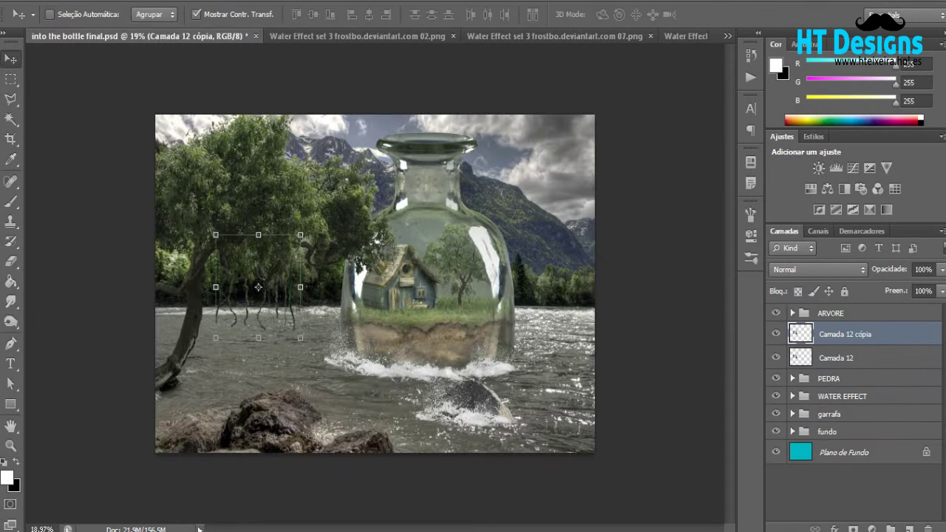
{"action": "key", "text": "Return"}
- Group the two vine layers as VINES with a clipped Vibrance of -23
{"action": "left_click", "coordinate": [836, 358], "text": "shift"}
{"action": "key", "text": "ctrl+g"}
{"action": "double_click", "coordinate": [830, 330]}
{"action": "type", "text": "VINES"}
{"action": "key", "text": "Return"}
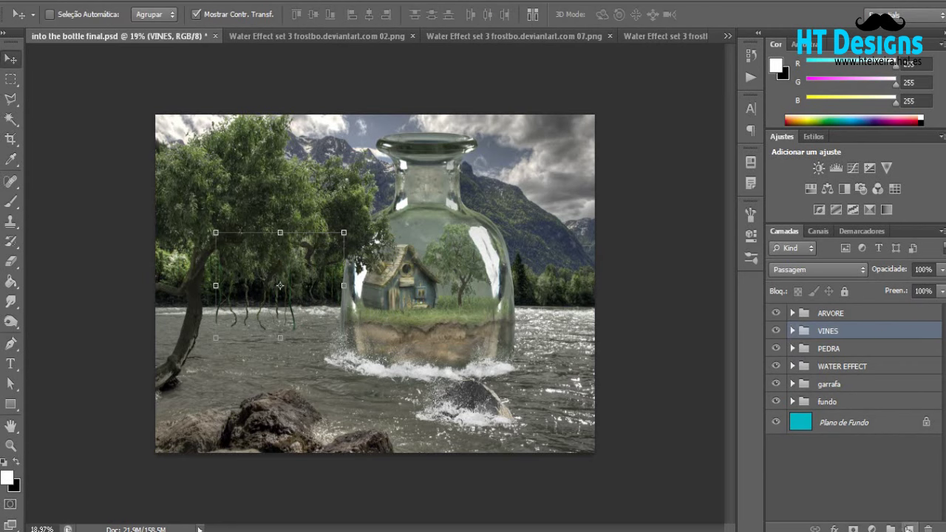
{"action": "left_click", "coordinate": [887, 167]}
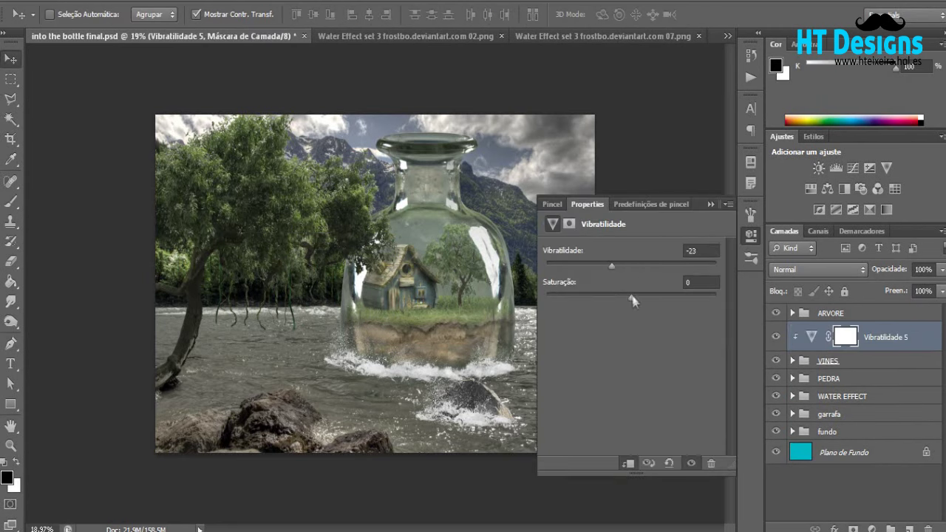
{"action": "left_click", "coordinate": [751, 235]}
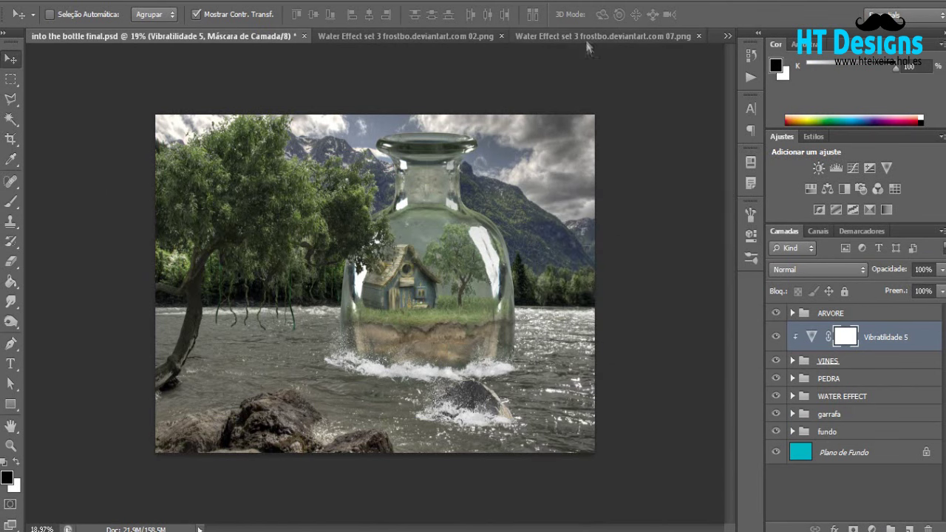
- Bring up the faestock dark fae (22).psd image
{"action": "left_click", "coordinate": [587, 37]}
{"action": "left_click", "coordinate": [728, 35]}
{"action": "left_click", "coordinate": [799, 198]}
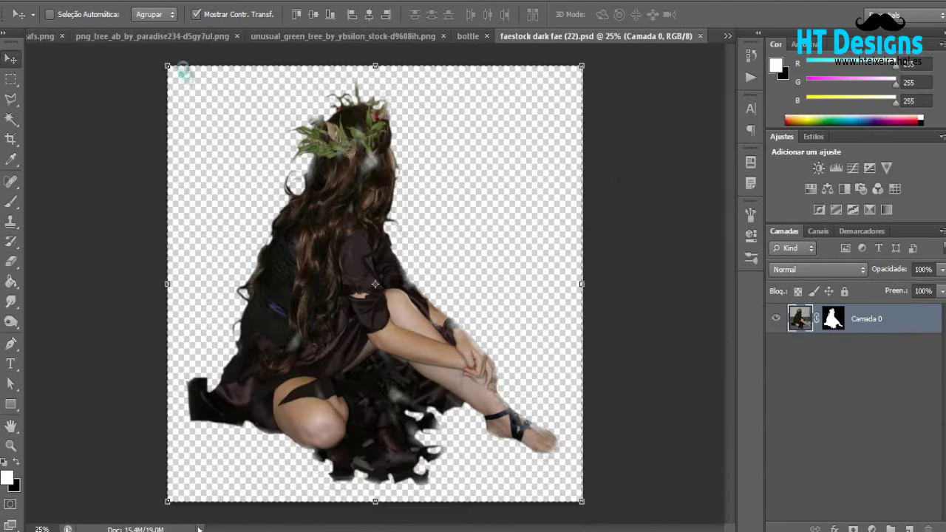
{"action": "left_click", "coordinate": [728, 36]}
- Drag the crouching girl image into the bottle composition and fit the view
{"action": "left_click", "coordinate": [772, 39]}
{"action": "left_click", "coordinate": [728, 35]}
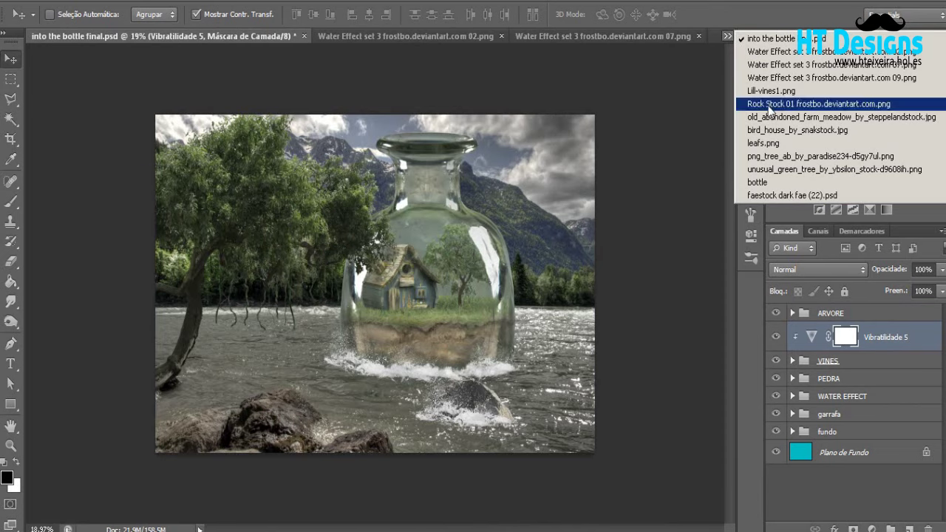
{"action": "left_click", "coordinate": [792, 195]}
{"action": "mouse_move", "coordinate": [532, 36]}
{"action": "left_mouse_down"}
{"action": "mouse_move", "coordinate": [592, 54]}
{"action": "mouse_move", "coordinate": [429, 53]}
{"action": "left_mouse_up"}
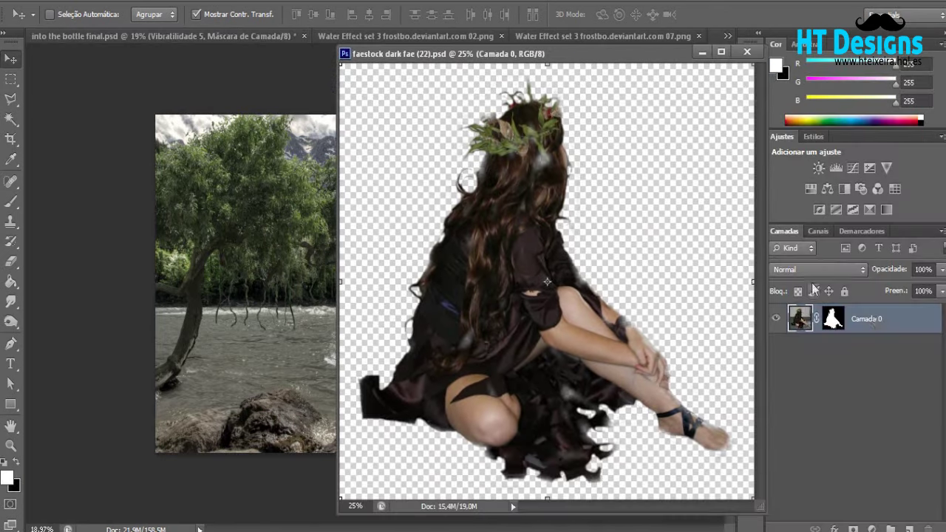
{"action": "left_click_drag", "start_coordinate": [547, 281], "coordinate": [318, 289]}
{"action": "left_click", "coordinate": [747, 51]}
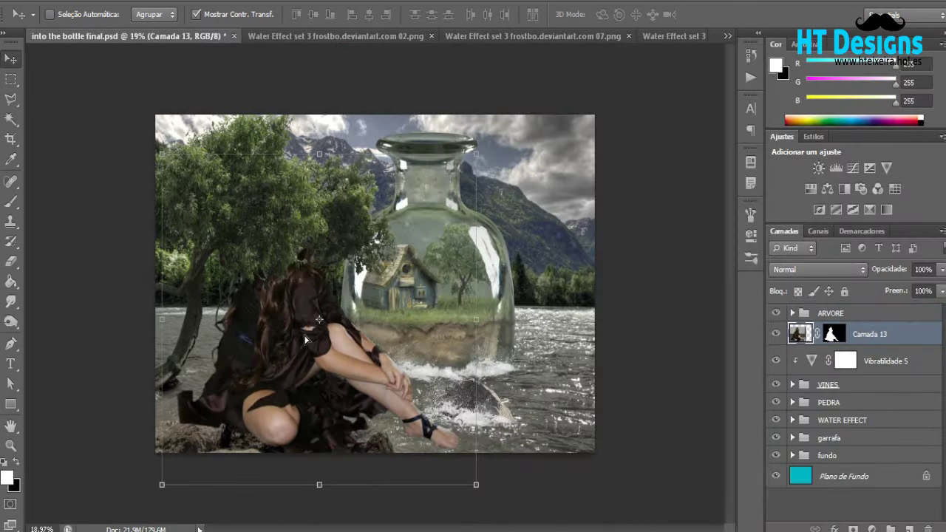
{"action": "key", "text": "ctrl+0"}
- Scale the girl to about 47% and seat her on the foreground rock
{"action": "key", "text": "ctrl+t"}
{"action": "left_click_drag", "start_coordinate": [169, 117], "coordinate": [369, 327]}
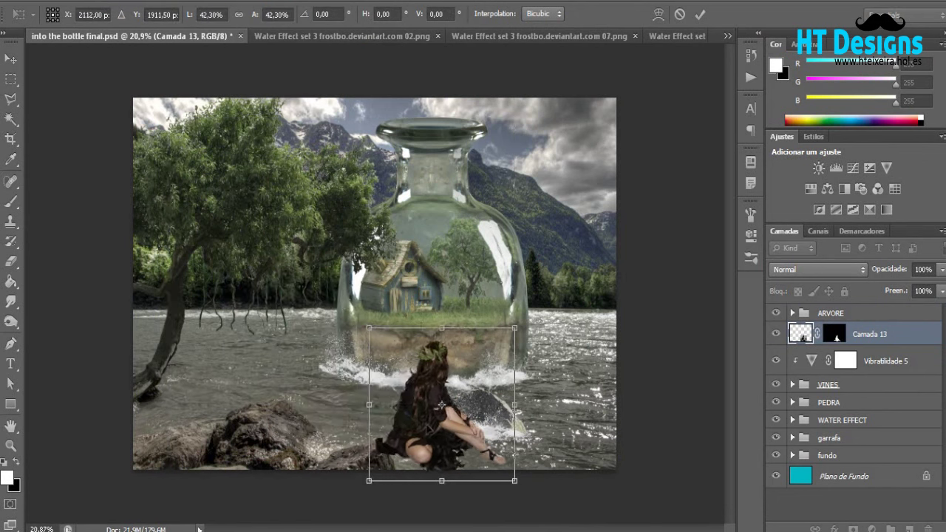
{"action": "left_click_drag", "start_coordinate": [425, 427], "coordinate": [290, 410]}
{"action": "left_click_drag", "start_coordinate": [233, 310], "coordinate": [216, 294]}
{"action": "left_click_drag", "start_coordinate": [296, 376], "coordinate": [295, 390]}
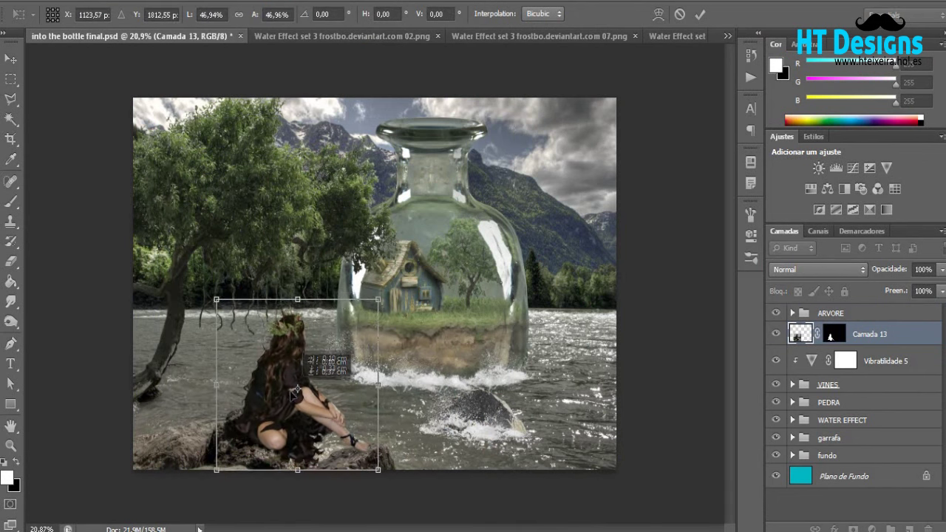
{"action": "key", "text": "Return"}
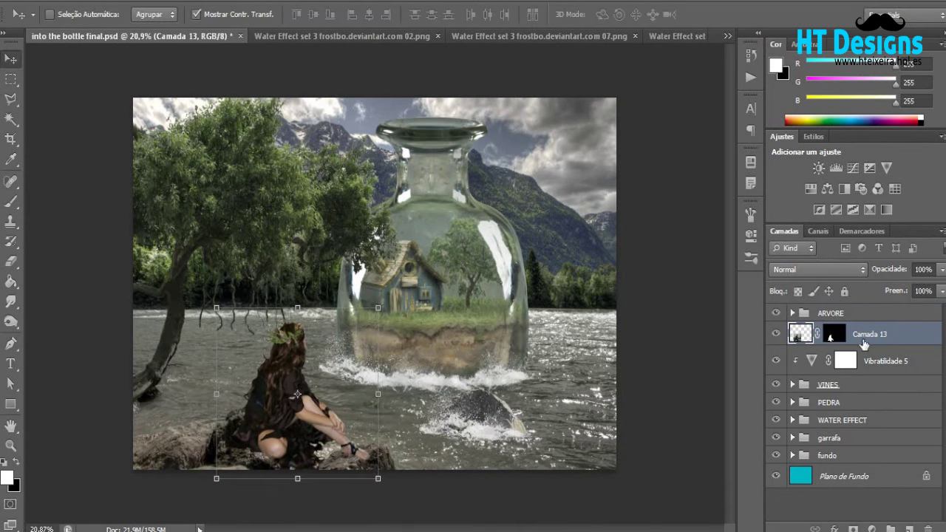
- Add a Vibrance adjustment clipped to the girl and lower her vibrance
{"action": "left_click", "coordinate": [872, 529]}
{"action": "left_click", "coordinate": [876, 371]}
{"action": "left_click_drag", "start_coordinate": [631, 263], "coordinate": [617, 272]}
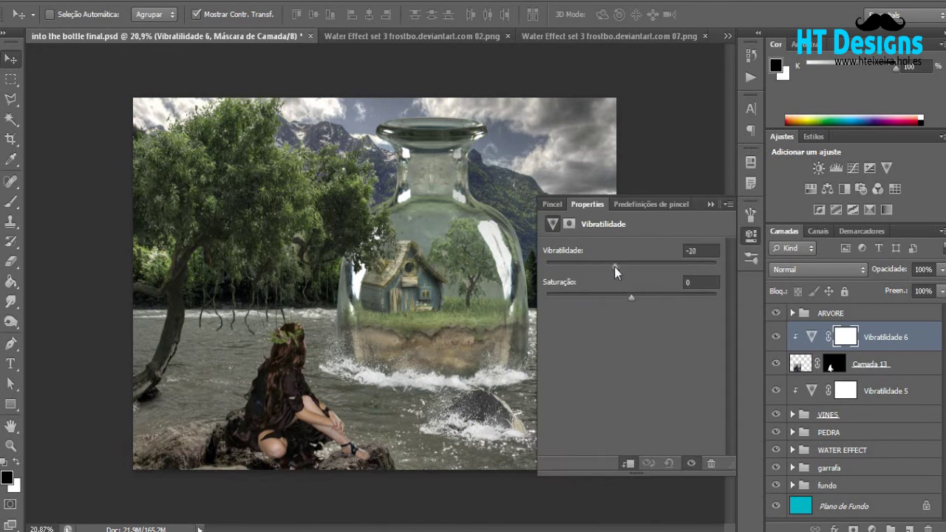
{"action": "left_click_drag", "start_coordinate": [603, 267], "coordinate": [604, 267]}
{"action": "left_click", "coordinate": [872, 364], "text": "shift"}
- Group the girl and her Vibrance adjustment as RAPARIGA
{"action": "key", "text": "ctrl+g"}
{"action": "double_click", "coordinate": [832, 330]}
{"action": "type", "text": "R"}
{"action": "key", "text": "Return"}
- Add a new layer named SOMBRA beneath the girl inside RAPARIGA
{"action": "left_click", "coordinate": [792, 331]}
{"action": "key", "text": "ctrl+shift+alt+n"}
{"action": "left_click_drag", "start_coordinate": [850, 353], "coordinate": [841, 390]}
{"action": "double_click", "coordinate": [836, 405]}
{"action": "type", "text": "SOMBRA"}
{"action": "key", "text": "Return"}
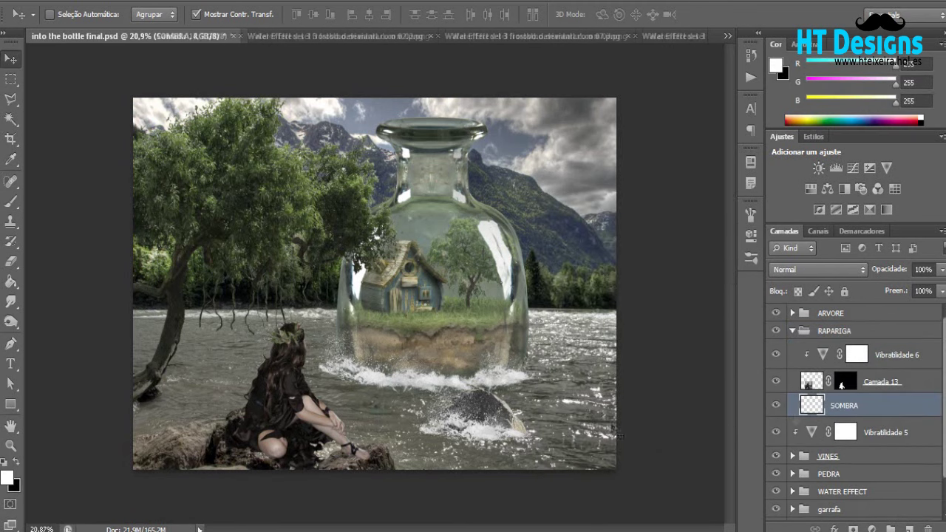
- Paint a black shadow under the girl's legs with a size-32 brush
{"action": "scroll", "coordinate": [310, 451], "scroll_direction": "up", "scroll_amount": 2}
{"action": "key", "text": "b"}
{"action": "scroll", "coordinate": [310, 451], "scroll_direction": "up", "scroll_amount": 1}
{"action": "scroll", "coordinate": [362, 473], "scroll_direction": "up", "scroll_amount": 1}
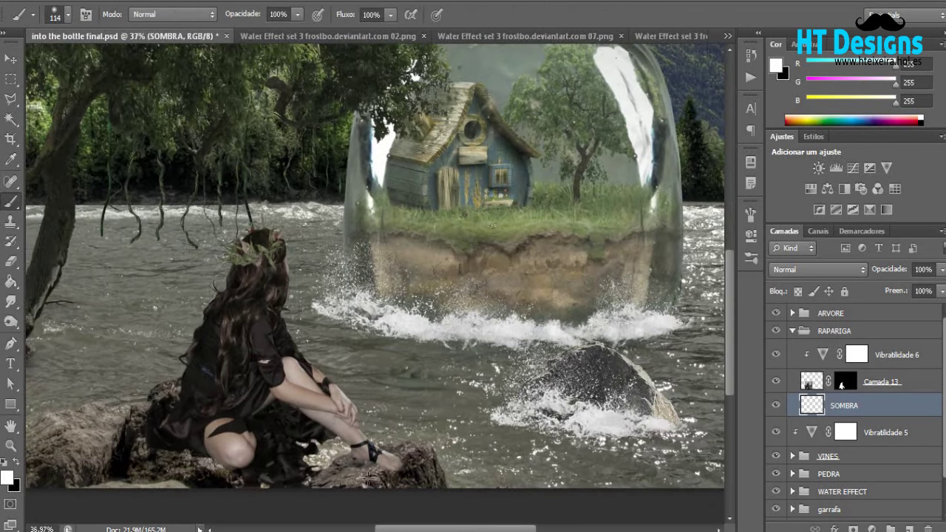
{"action": "key", "text": "x"}
{"action": "left_click", "coordinate": [68, 14]}
{"action": "double_click", "coordinate": [136, 45]}
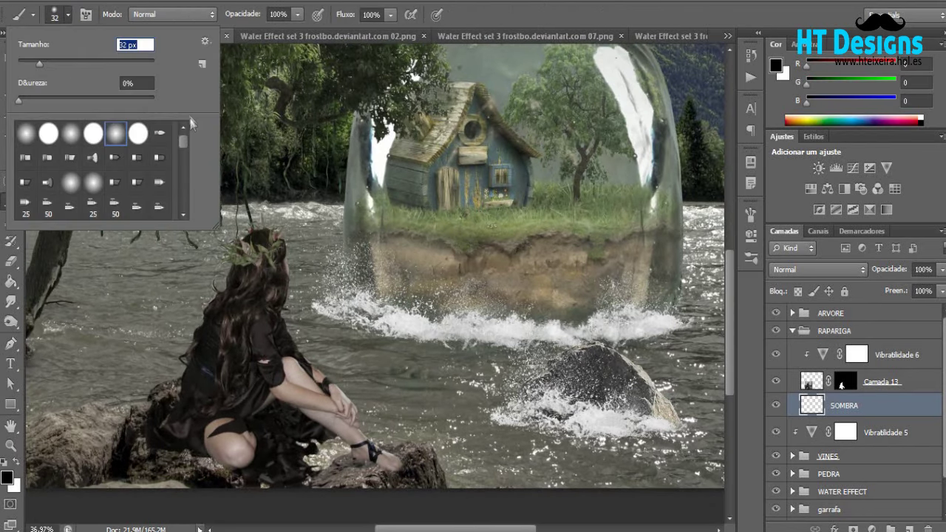
{"action": "type", "text": "32"}
{"action": "key", "text": "Return"}
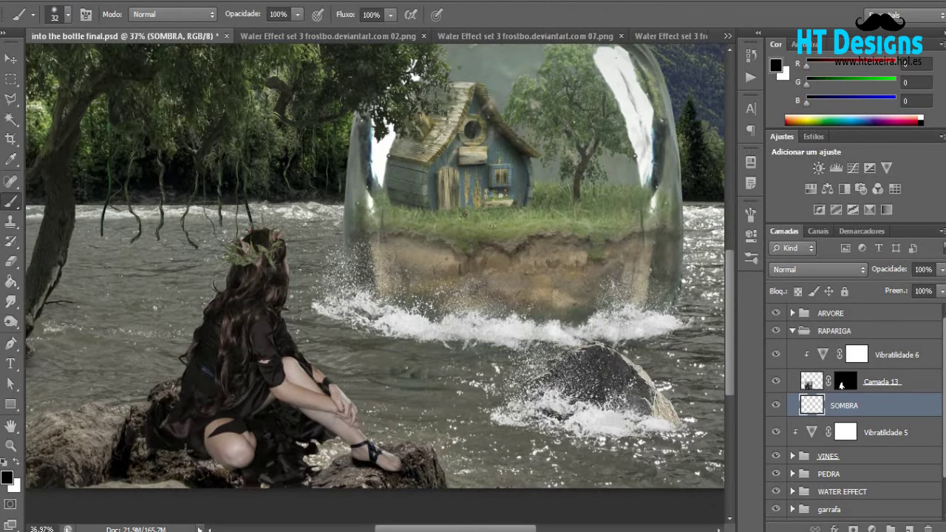
{"action": "left_click_drag", "start_coordinate": [242, 483], "coordinate": [147, 451]}
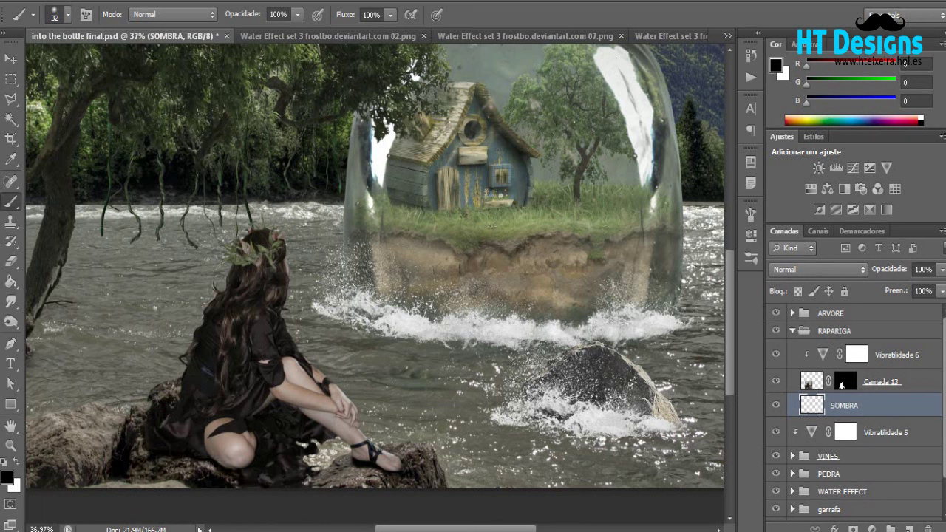
- Fade the first shadow layer's opacity and apply a Box Blur to it
{"action": "left_click_drag", "start_coordinate": [942, 270], "coordinate": [929, 292]}
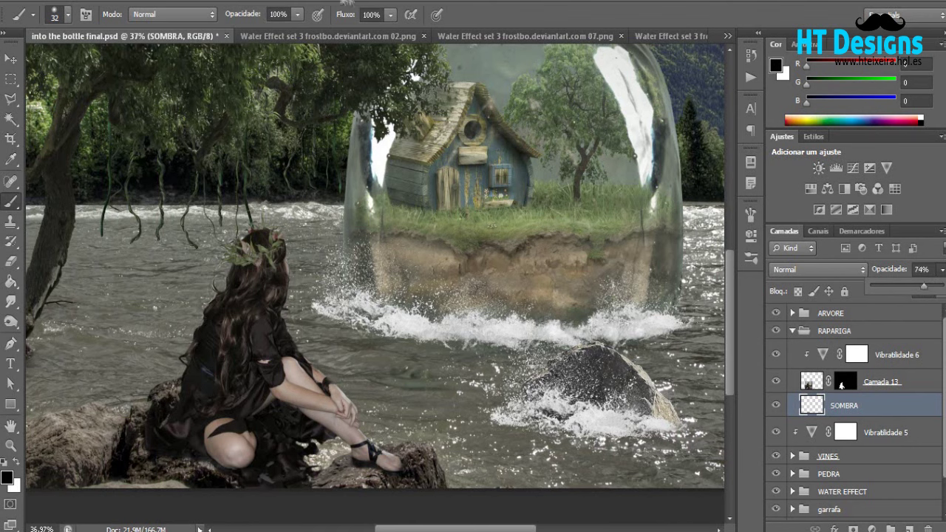
{"action": "left_click", "coordinate": [343, 2]}
{"action": "left_click", "coordinate": [476, 172]}
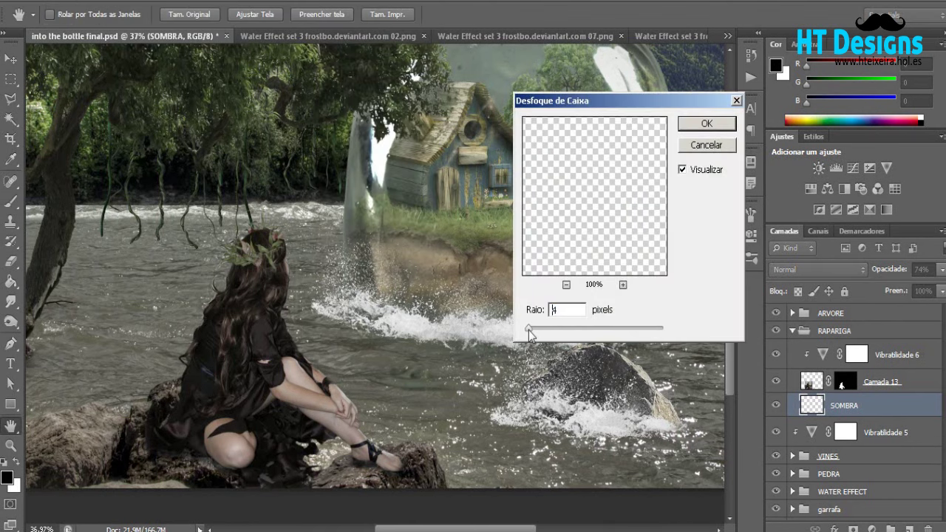
{"action": "left_click", "coordinate": [706, 124]}
{"action": "left_click_drag", "start_coordinate": [942, 270], "coordinate": [930, 292]}
- Add a second SOMBRA layer clipped to the girl
{"action": "left_click", "coordinate": [908, 530]}
{"action": "double_click", "coordinate": [849, 351]}
{"action": "type", "text": "SOMBRA"}
{"action": "left_click", "coordinate": [858, 365], "text": "alt"}
{"action": "scroll", "coordinate": [444, 381], "scroll_direction": "up", "scroll_amount": 2}
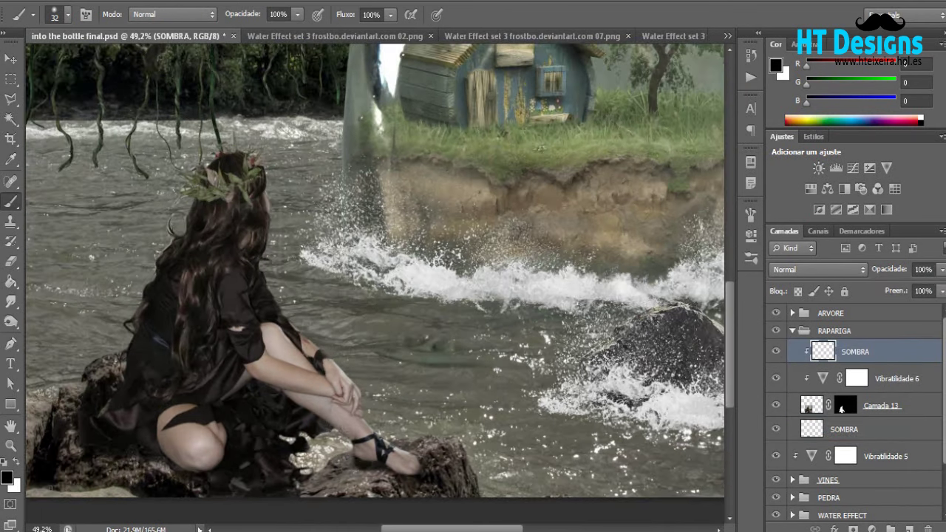
- Paint shadow along the girl's thigh, hip and back at 41% opacity
{"action": "left_click", "coordinate": [942, 270]}
{"action": "left_click_drag", "start_coordinate": [941, 285], "coordinate": [905, 292]}
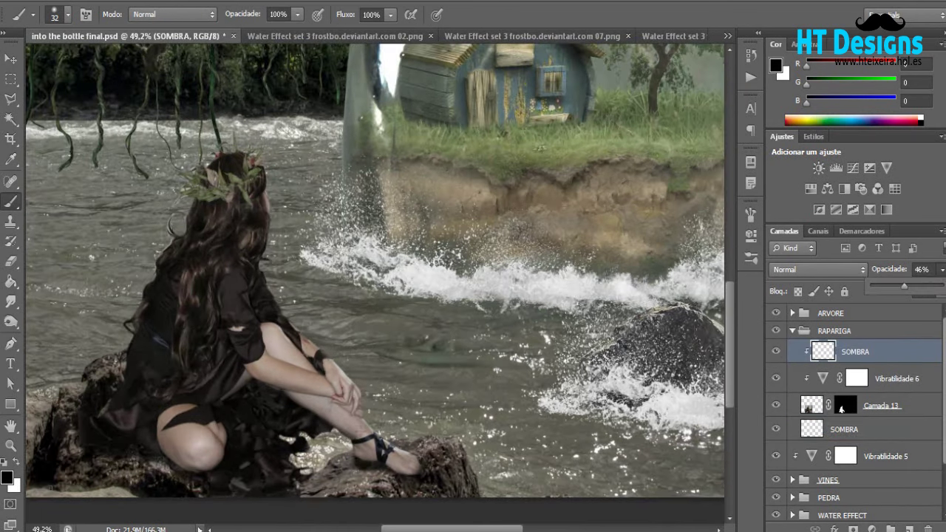
{"action": "left_click", "coordinate": [353, 451]}
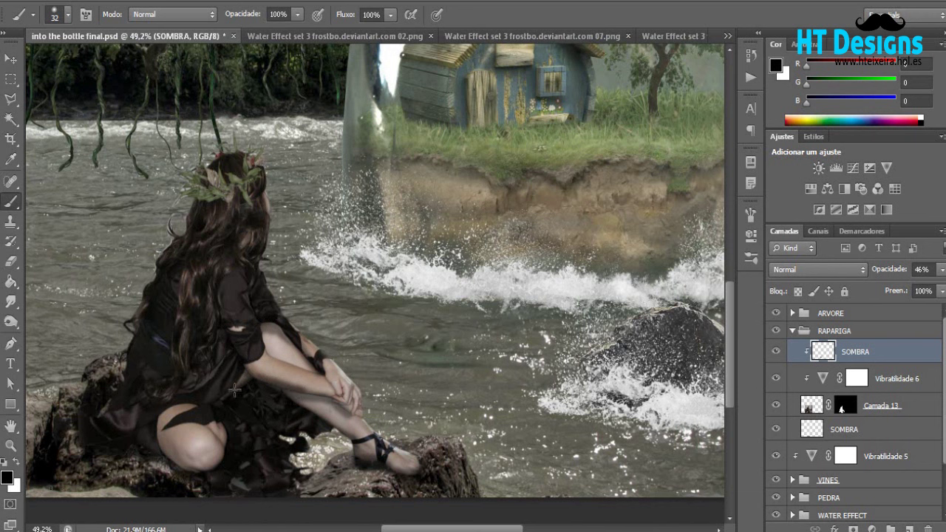
{"action": "left_click_drag", "start_coordinate": [185, 454], "coordinate": [200, 409]}
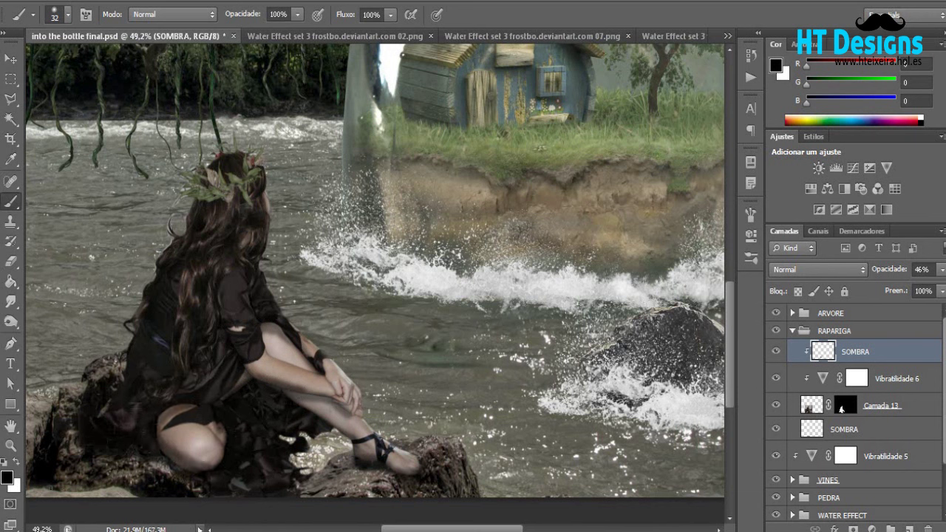
{"action": "left_click_drag", "start_coordinate": [156, 393], "coordinate": [168, 348]}
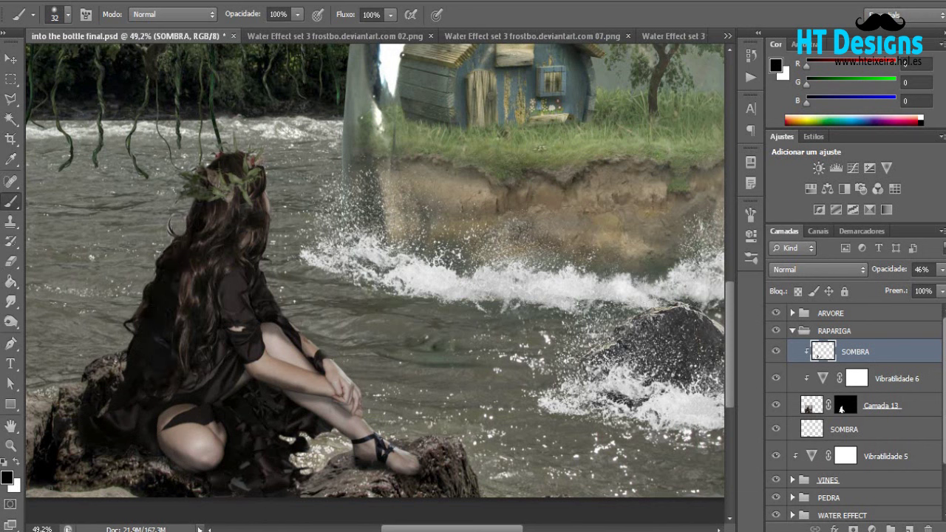
{"action": "left_click_drag", "start_coordinate": [215, 170], "coordinate": [185, 306]}
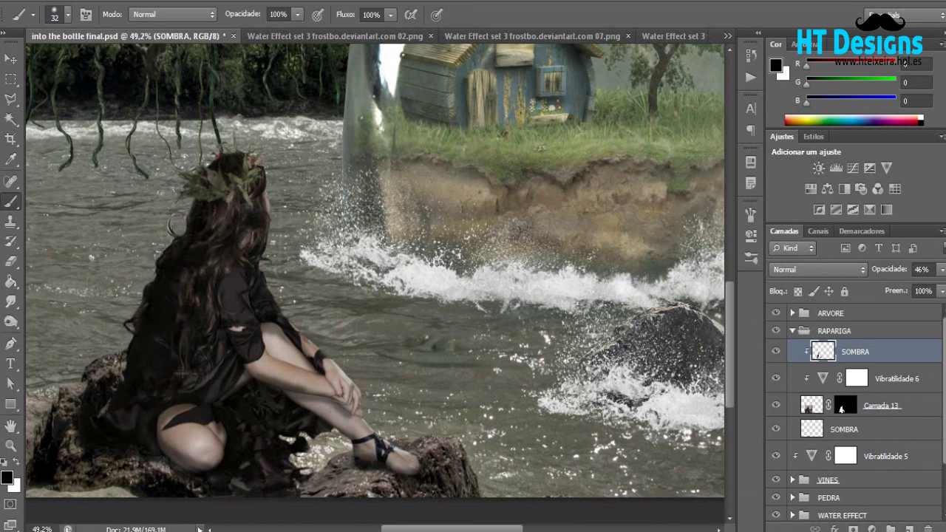
{"action": "left_click_drag", "start_coordinate": [907, 287], "coordinate": [903, 287]}
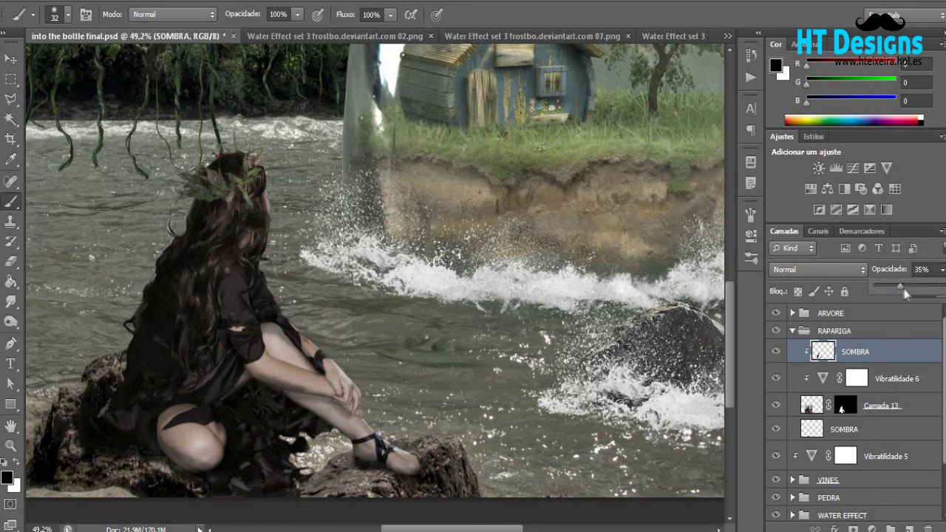
- Apply a Box Blur to the new SOMBRA shadow layer
{"action": "left_click", "coordinate": [288, 3]}
{"action": "left_click", "coordinate": [484, 205]}
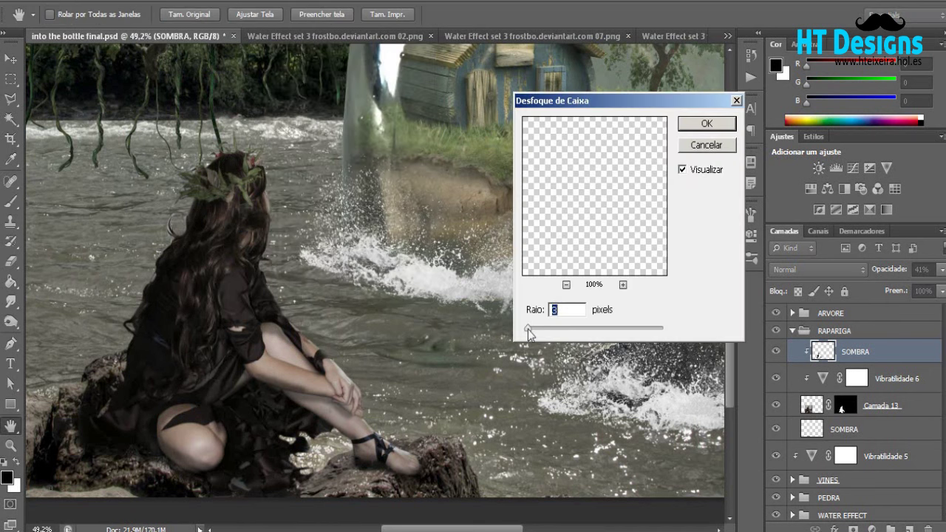
{"action": "left_click_drag", "start_coordinate": [530, 331], "coordinate": [536, 334]}
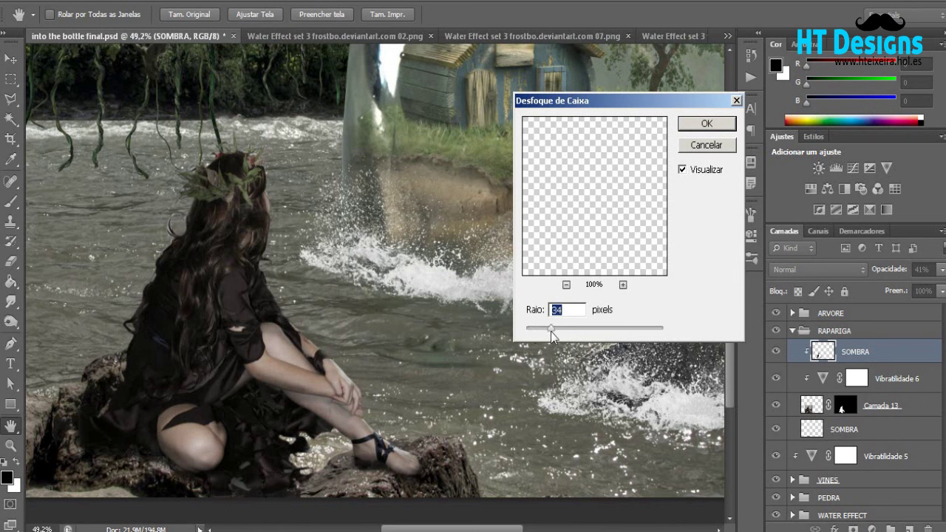
{"action": "left_click_drag", "start_coordinate": [552, 335], "coordinate": [548, 336]}
{"action": "key", "text": "Return"}
- Add a new clipped layer above the shadow named LUZxdx
{"action": "key", "text": "b"}
{"action": "key", "text": "ctrl+shift+alt+n"}
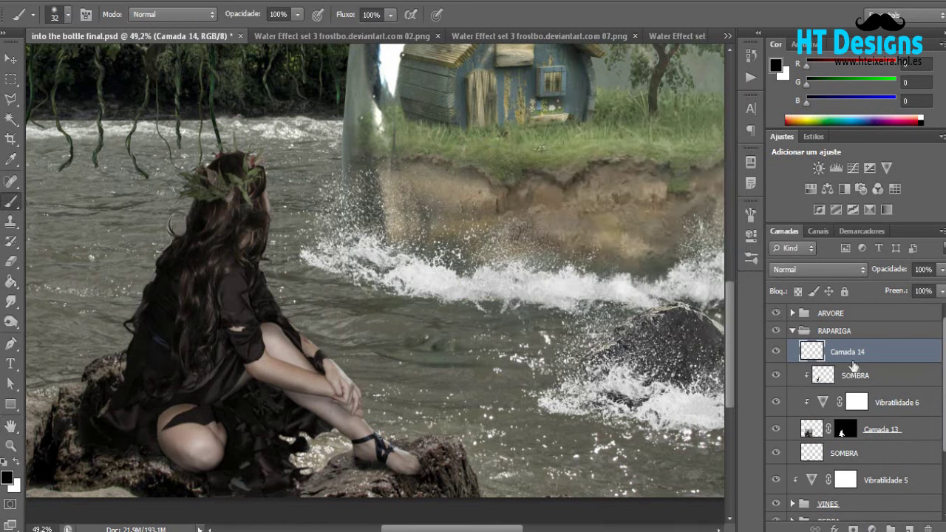
{"action": "key", "text": "ctrl+alt+g"}
{"action": "double_click", "coordinate": [847, 352]}
{"action": "type", "text": "LUZ"}
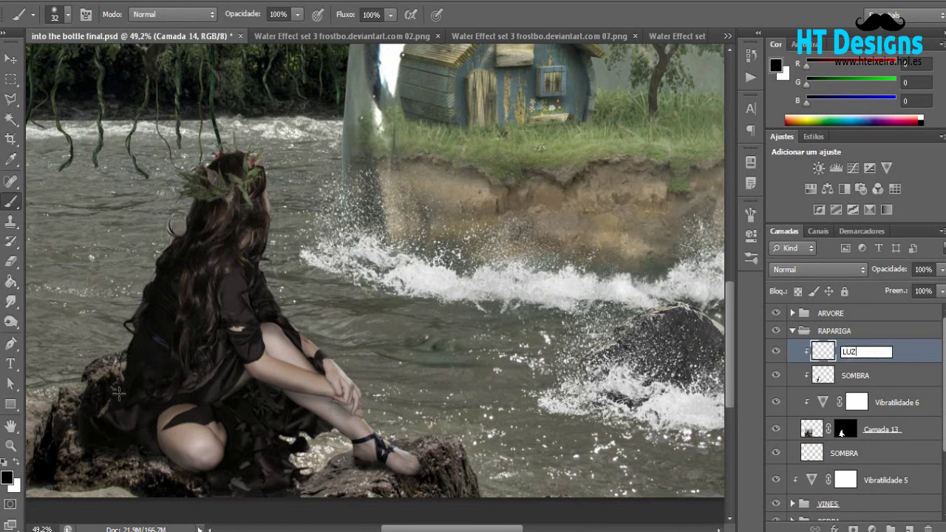
{"action": "type", "text": "xdx"}
{"action": "key", "text": "Return"}
- Set white as the paint colour, brush size 24, and layer opacity around 54%
{"action": "key", "text": "x"}
{"action": "left_click", "coordinate": [68, 14]}
{"action": "left_click_drag", "start_coordinate": [41, 68], "coordinate": [35, 69]}
{"action": "left_click_drag", "start_coordinate": [941, 269], "coordinate": [896, 290]}
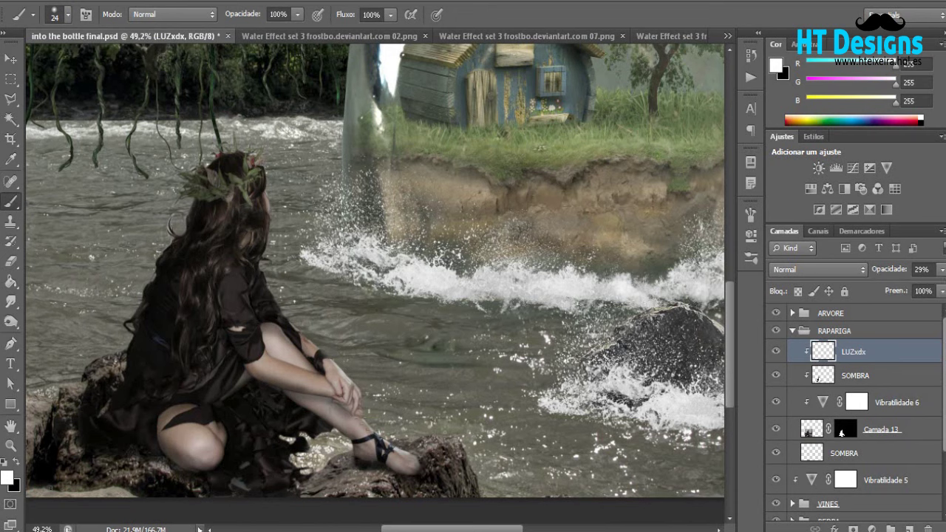
{"action": "left_click_drag", "start_coordinate": [892, 286], "coordinate": [913, 286]}
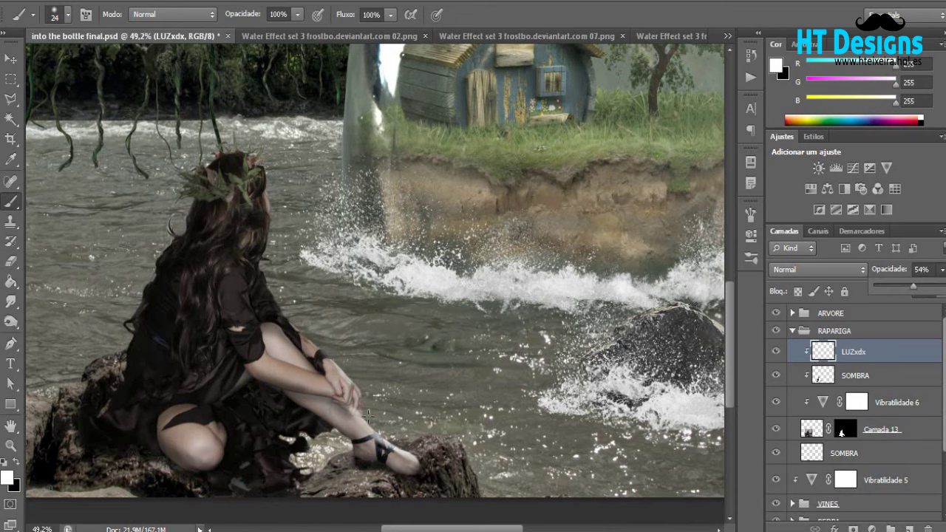
{"action": "scroll", "coordinate": [367, 418], "scroll_direction": "up", "scroll_amount": 2}
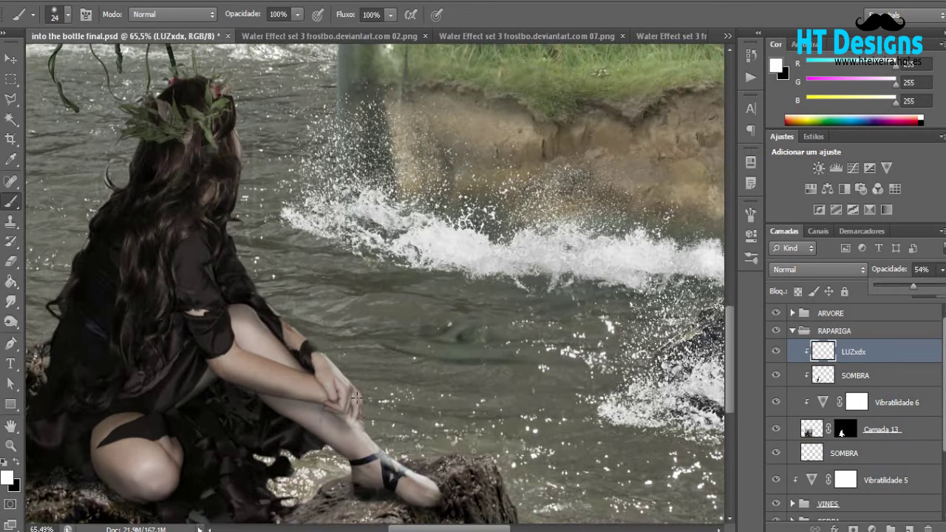
- Paint white highlights on the girl's forearm, back and hair, opacity 24%
{"action": "left_click_drag", "start_coordinate": [318, 356], "coordinate": [265, 303]}
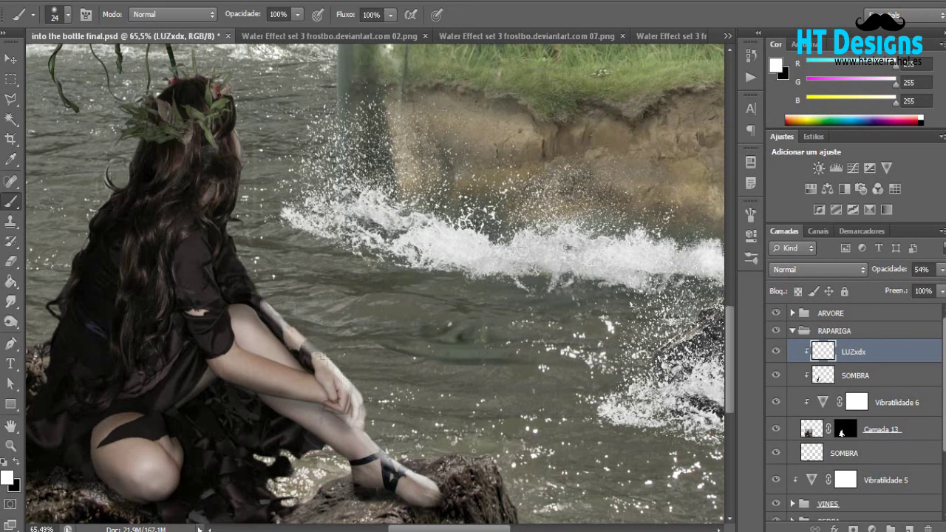
{"action": "mouse_move", "coordinate": [225, 229]}
{"action": "left_mouse_down"}
{"action": "mouse_move", "coordinate": [234, 131]}
{"action": "mouse_move", "coordinate": [211, 192]}
{"action": "mouse_move", "coordinate": [233, 288]}
{"action": "mouse_move", "coordinate": [210, 219]}
{"action": "mouse_move", "coordinate": [203, 340]}
{"action": "mouse_move", "coordinate": [193, 268]}
{"action": "mouse_move", "coordinate": [185, 340]}
{"action": "mouse_move", "coordinate": [201, 407]}
{"action": "mouse_move", "coordinate": [122, 436]}
{"action": "mouse_move", "coordinate": [169, 444]}
{"action": "left_mouse_up"}
{"action": "scroll", "coordinate": [215, 384], "scroll_direction": "down", "scroll_amount": 2}
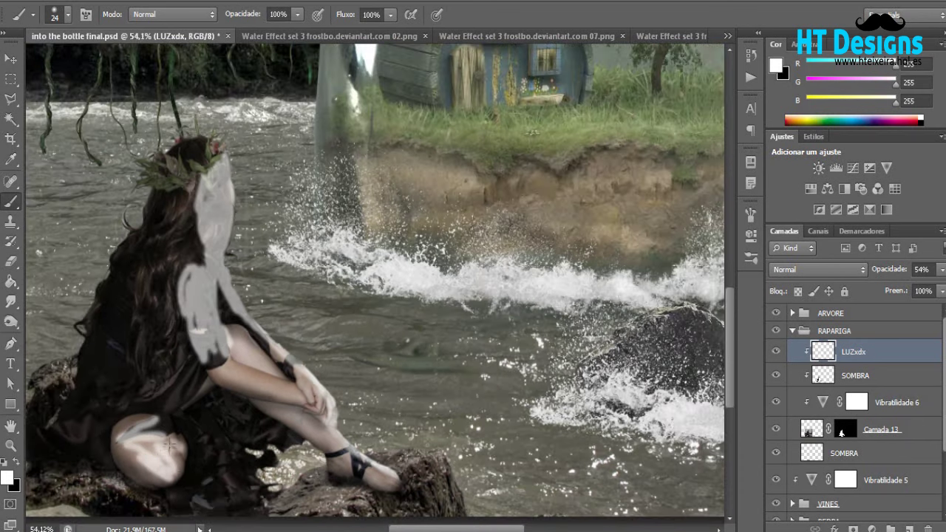
{"action": "scroll", "coordinate": [168, 443], "scroll_direction": "down", "scroll_amount": 2}
{"action": "left_click_drag", "start_coordinate": [889, 269], "coordinate": [857, 269]}
- Box-blur the highlights and fade the LUZxdx layer to 8% opacity
{"action": "left_click", "coordinate": [348, 0]}
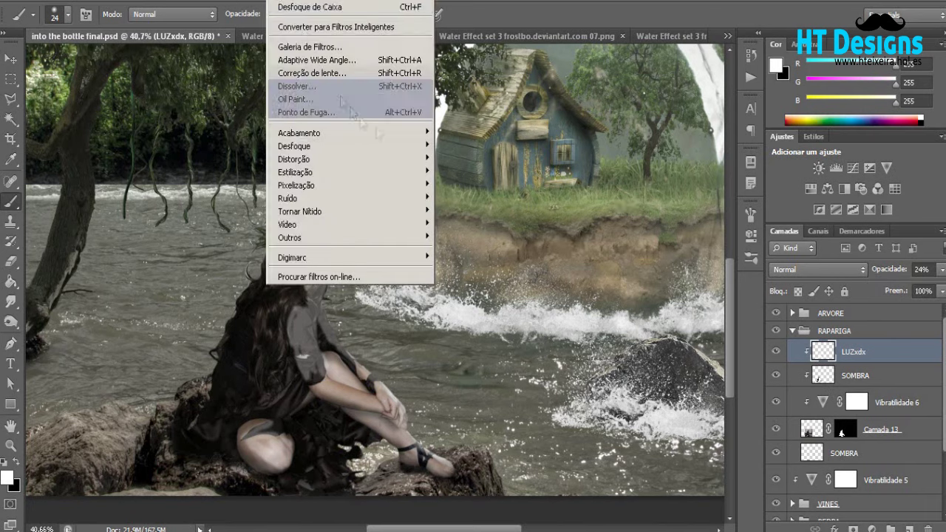
{"action": "left_click", "coordinate": [484, 204]}
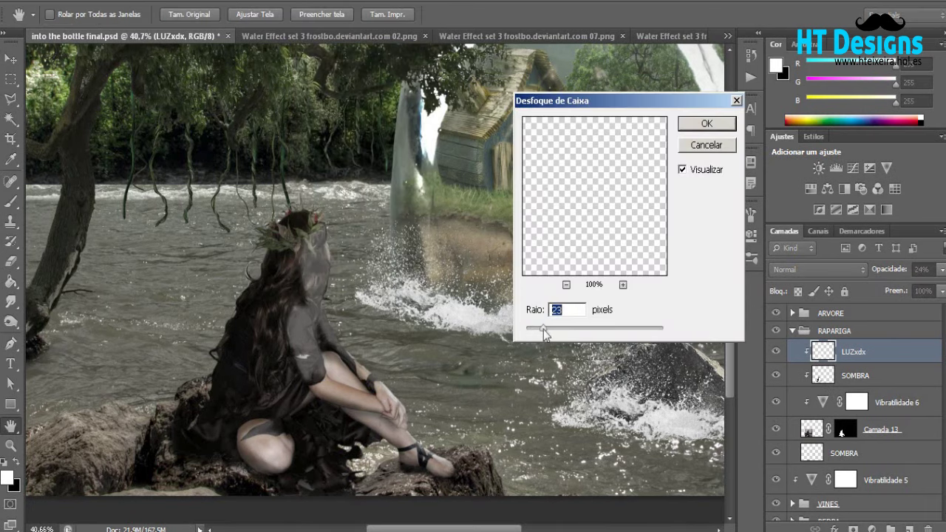
{"action": "key", "text": "Return"}
{"action": "left_click_drag", "start_coordinate": [942, 269], "coordinate": [877, 285]}
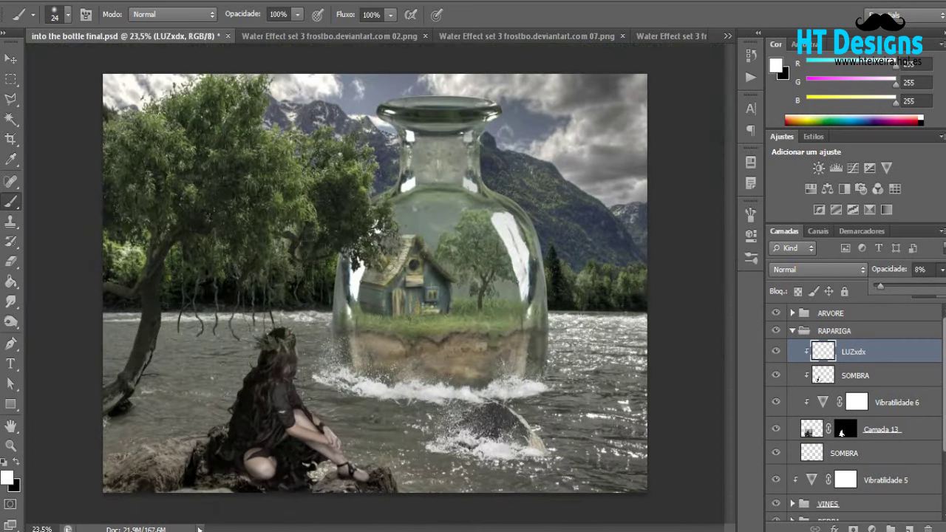
{"action": "key", "text": "v"}
{"action": "left_click", "coordinate": [728, 36]}
{"action": "left_click", "coordinate": [763, 143]}
- Copy the right half of leafs.png and paste it into the composition
{"action": "key", "text": "m"}
{"action": "left_click_drag", "start_coordinate": [439, 194], "coordinate": [676, 389]}
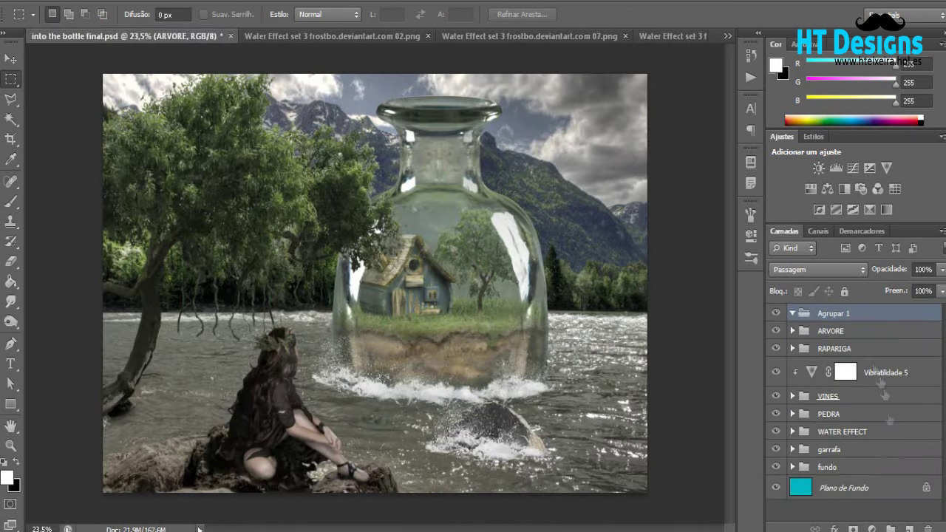
{"action": "key", "text": "v"}
{"action": "key", "text": "alt+e"}
- Rotate the leaves a quarter turn and enlarge them over the bottom-left corner
{"action": "left_click", "coordinate": [318, 416]}
{"action": "left_click_drag", "start_coordinate": [349, 255], "coordinate": [223, 179]}
{"action": "left_click_drag", "start_coordinate": [232, 135], "coordinate": [230, 324]}
{"action": "left_click_drag", "start_coordinate": [292, 272], "coordinate": [143, 450]}
{"action": "left_click_drag", "start_coordinate": [249, 325], "coordinate": [286, 281]}
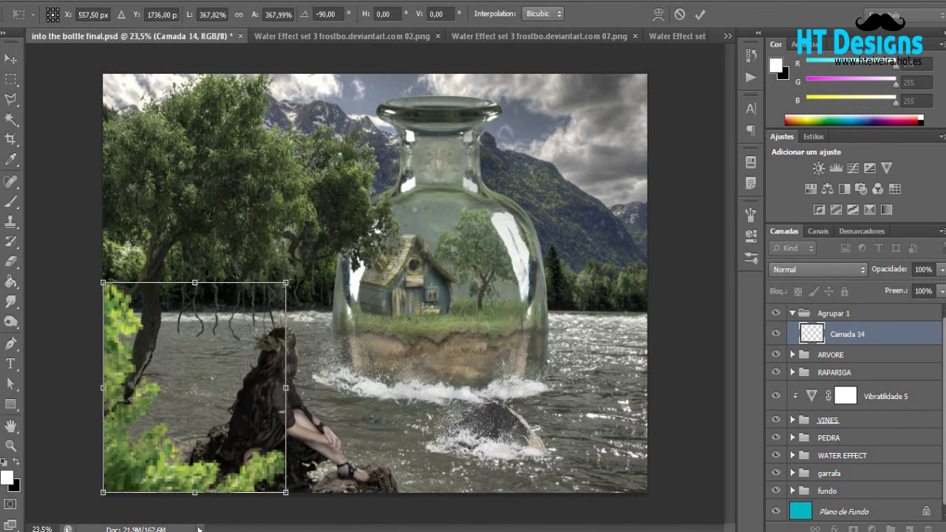
{"action": "key", "text": "Return"}
- Add a Vibrance adjustment clipped to the leaves layer
{"action": "left_click", "coordinate": [872, 530]}
{"action": "left_click", "coordinate": [877, 368]}
{"action": "key", "text": "ctrl+alt+g"}
{"action": "left_click", "coordinate": [751, 235]}
- Apply a Box Blur of about 16 pixels to the leaves
{"action": "left_click", "coordinate": [847, 363]}
{"action": "left_click", "coordinate": [281, 2]}
{"action": "left_click", "coordinate": [473, 207]}
{"action": "left_click_drag", "start_coordinate": [544, 330], "coordinate": [538, 332]}
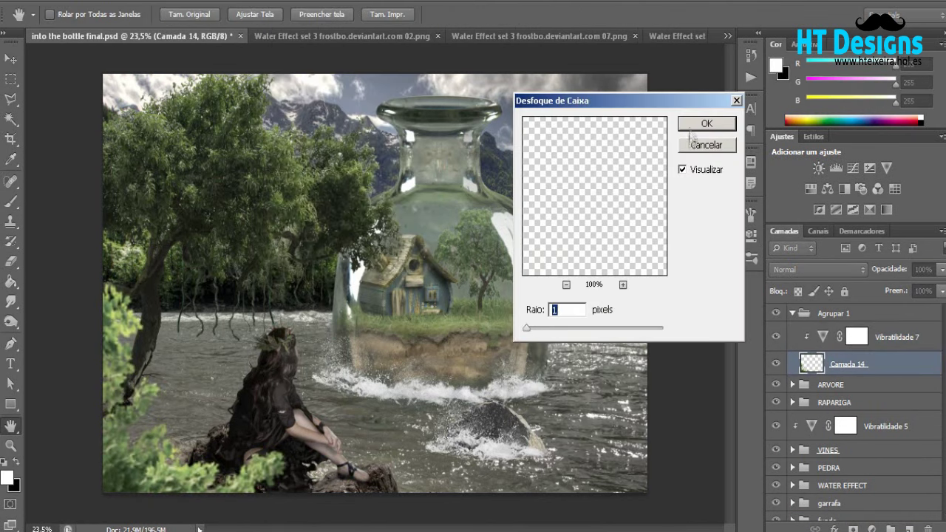
{"action": "key", "text": "Return"}
{"action": "key", "text": "v"}
- Reopen the Box Blur filter for the leaves
{"action": "left_click", "coordinate": [284, 2]}
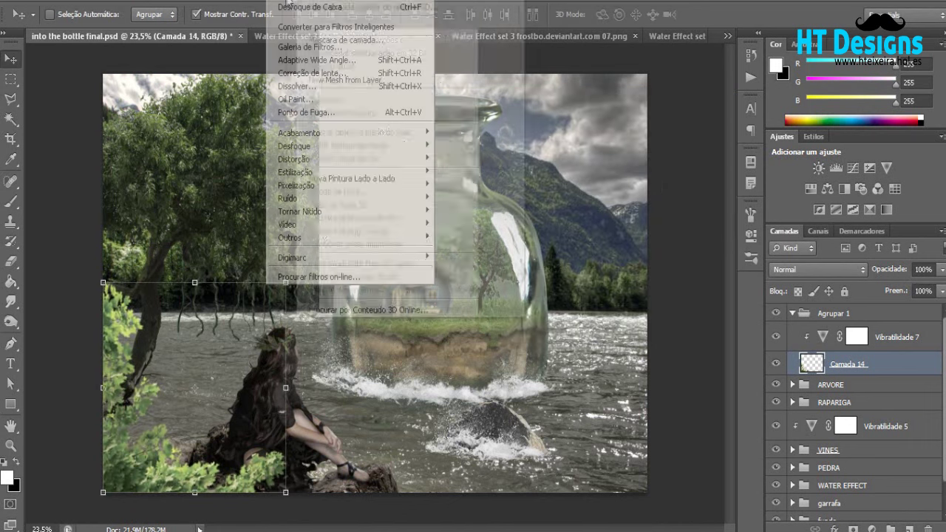
{"action": "left_click", "coordinate": [577, 251]}
{"action": "left_click", "coordinate": [315, 2]}
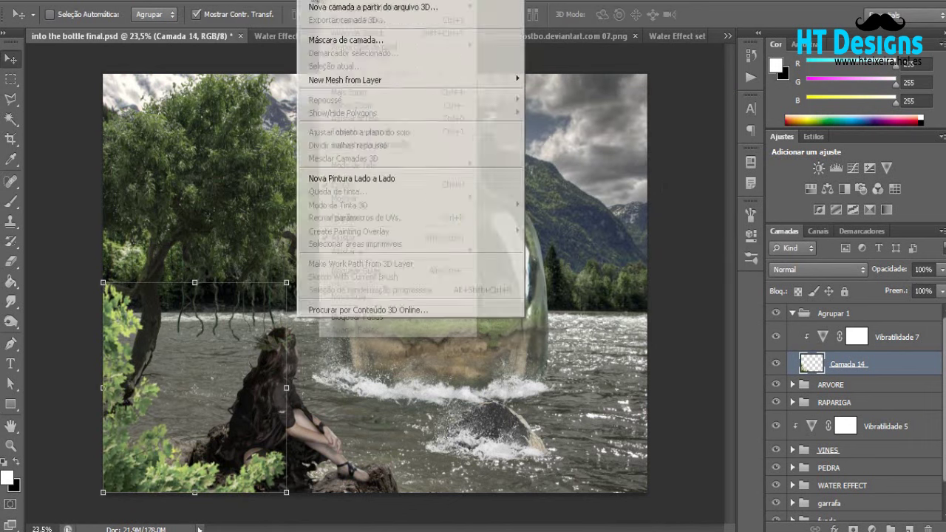
{"action": "left_click", "coordinate": [473, 205]}
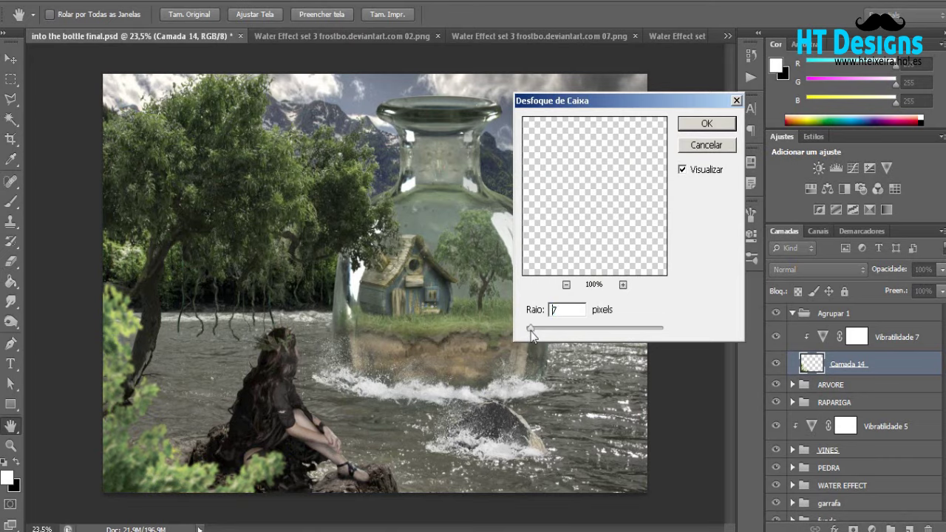